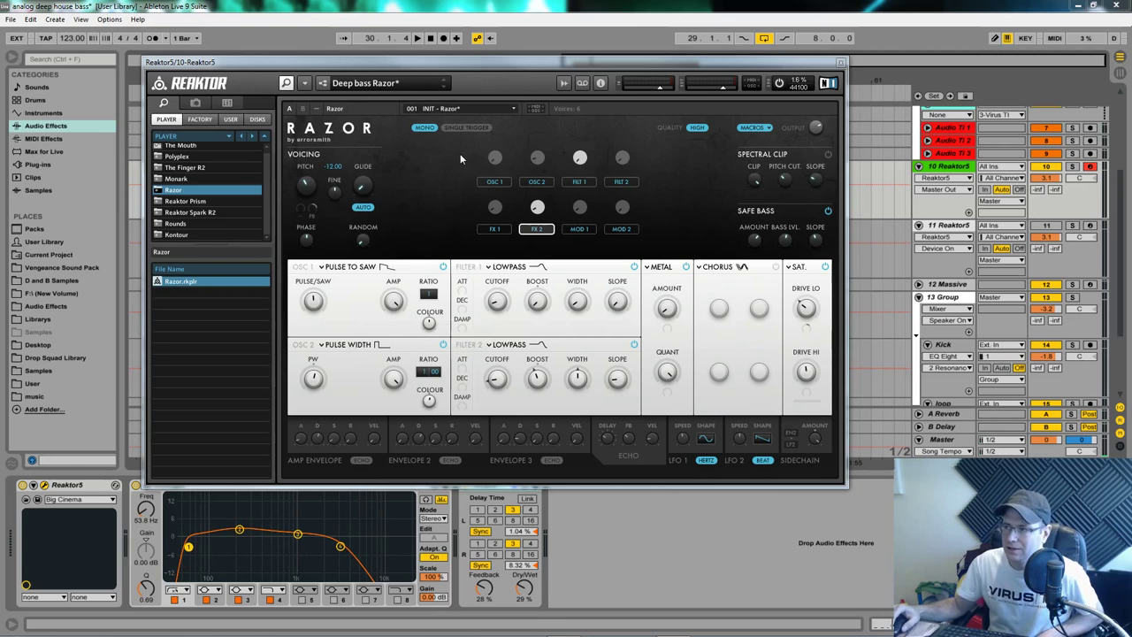
- Move the Razor window lower on screen and bring up the macro knobs
{"action": "left_click", "coordinate": [759, 128]}
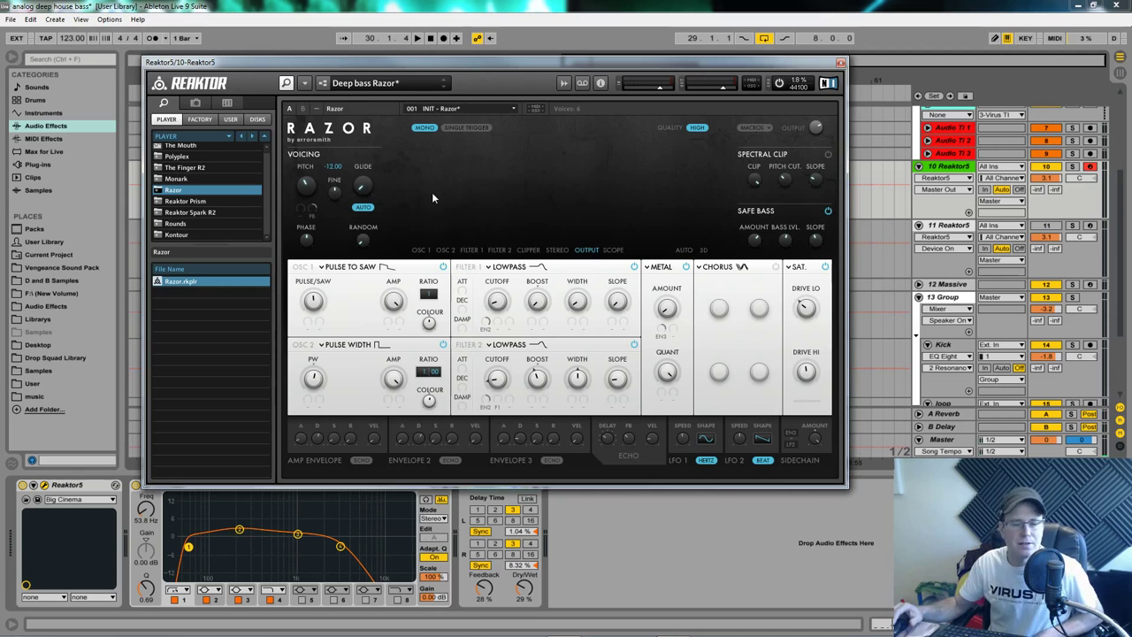
{"action": "left_click_drag", "start_coordinate": [552, 62], "coordinate": [594, 28]}
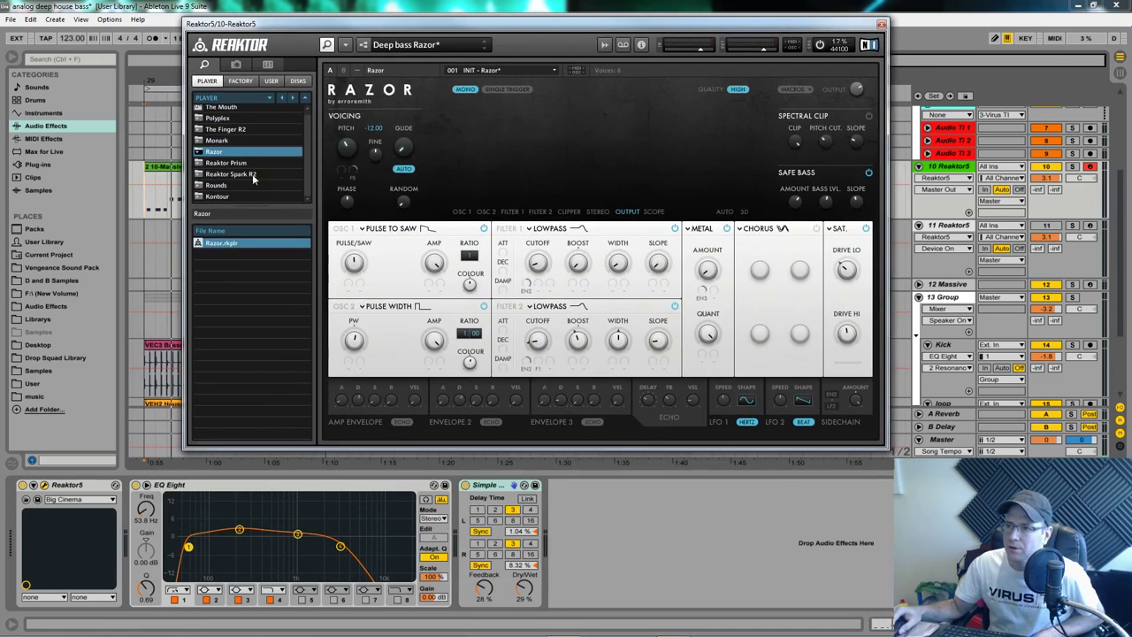
{"action": "left_click", "coordinate": [807, 90]}
- Turn the FLT 1 macro up to 51 and select the FX 2 macro
{"action": "left_click", "coordinate": [620, 117]}
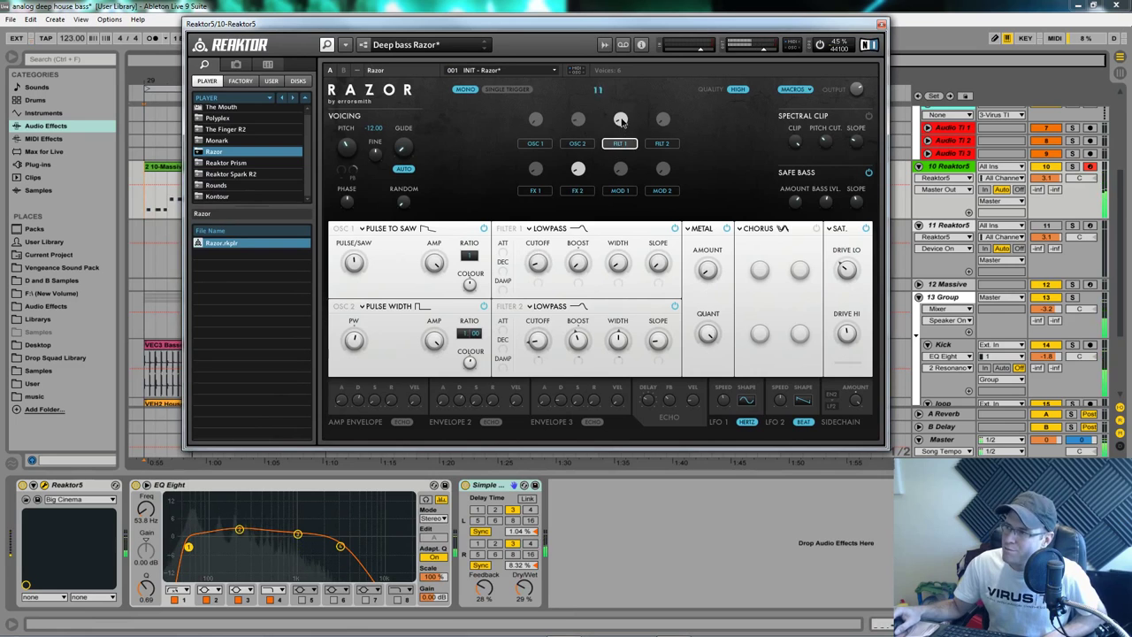
{"action": "left_click_drag", "start_coordinate": [621, 117], "coordinate": [628, 93]}
{"action": "left_click", "coordinate": [577, 168]}
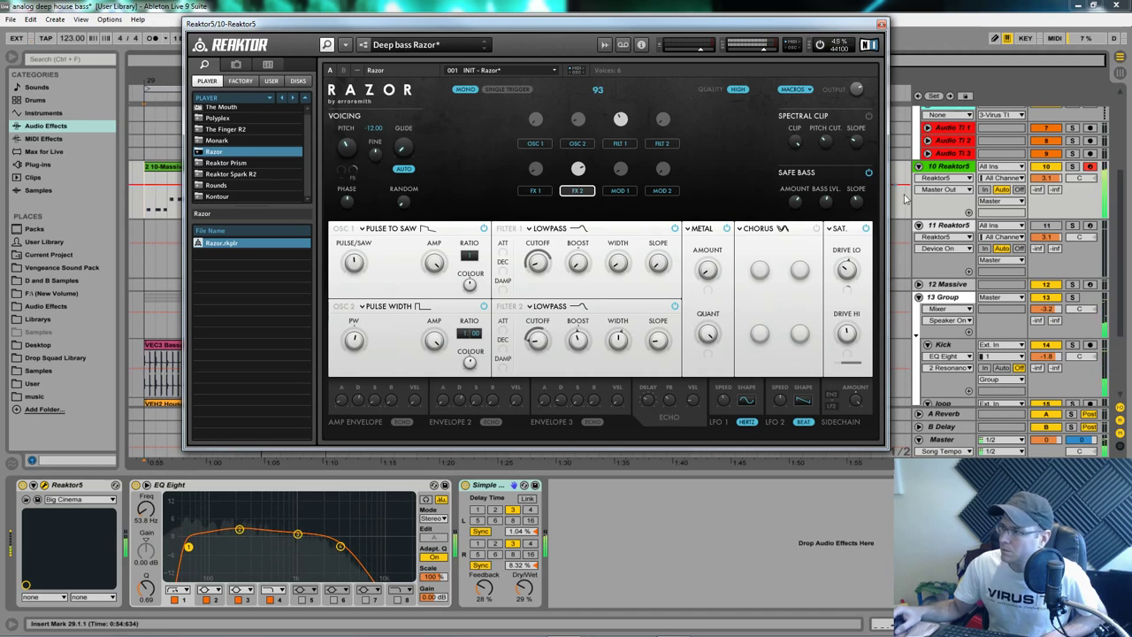
{"action": "left_click", "coordinate": [626, 118]}
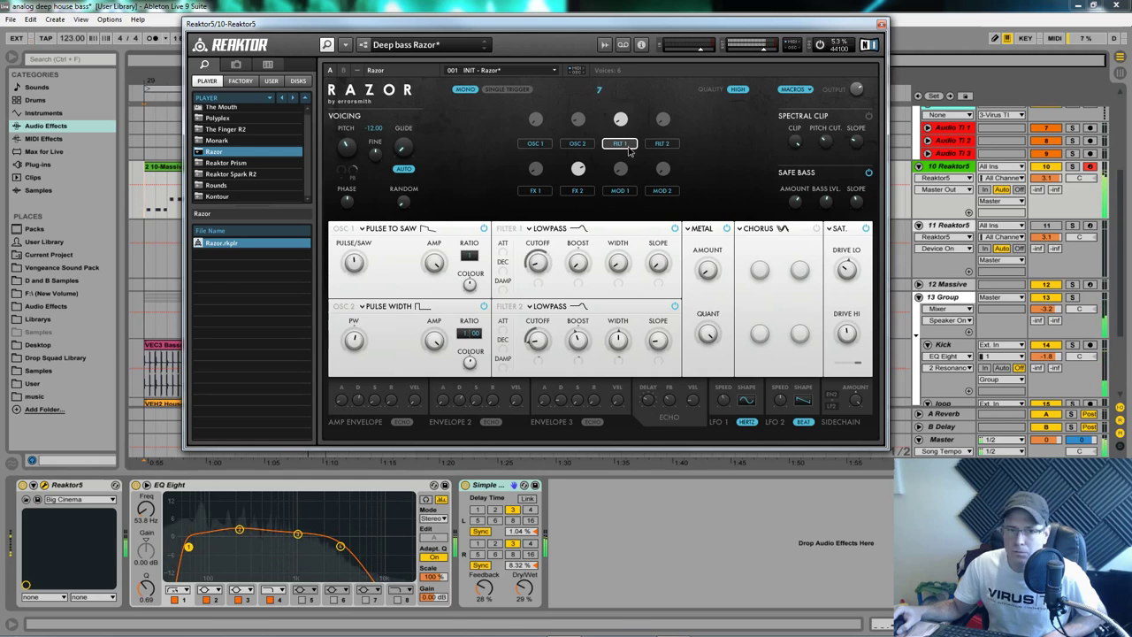
{"action": "left_click", "coordinate": [578, 172]}
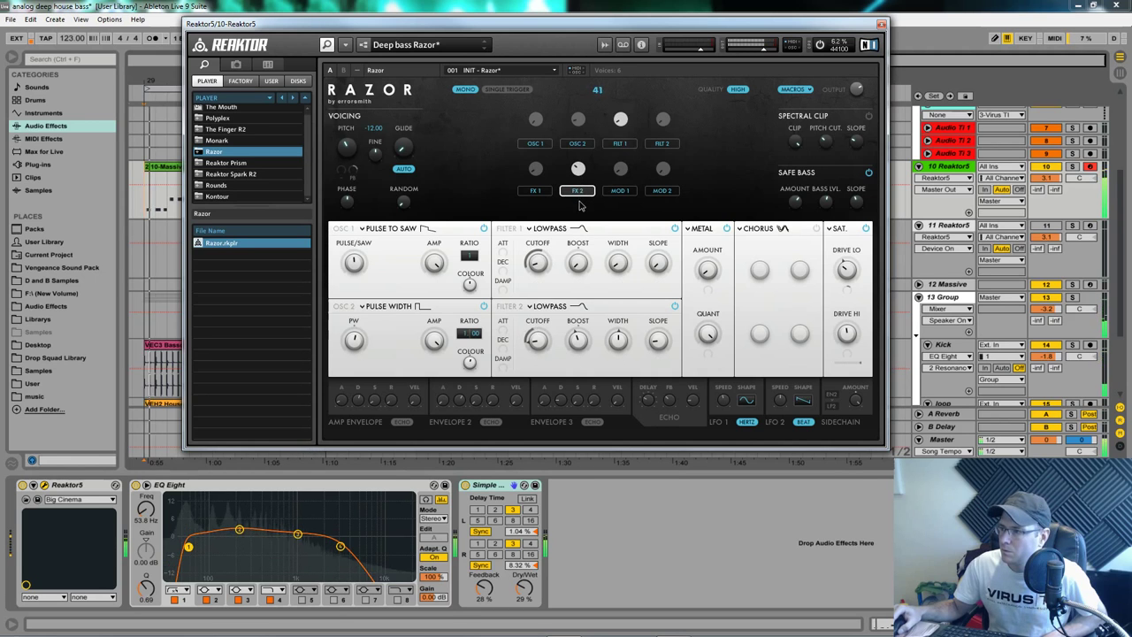
- Lower the FILT 1 macro to 41, turn FX 2 near zero, and hide the macros
{"action": "left_click", "coordinate": [55, 498]}
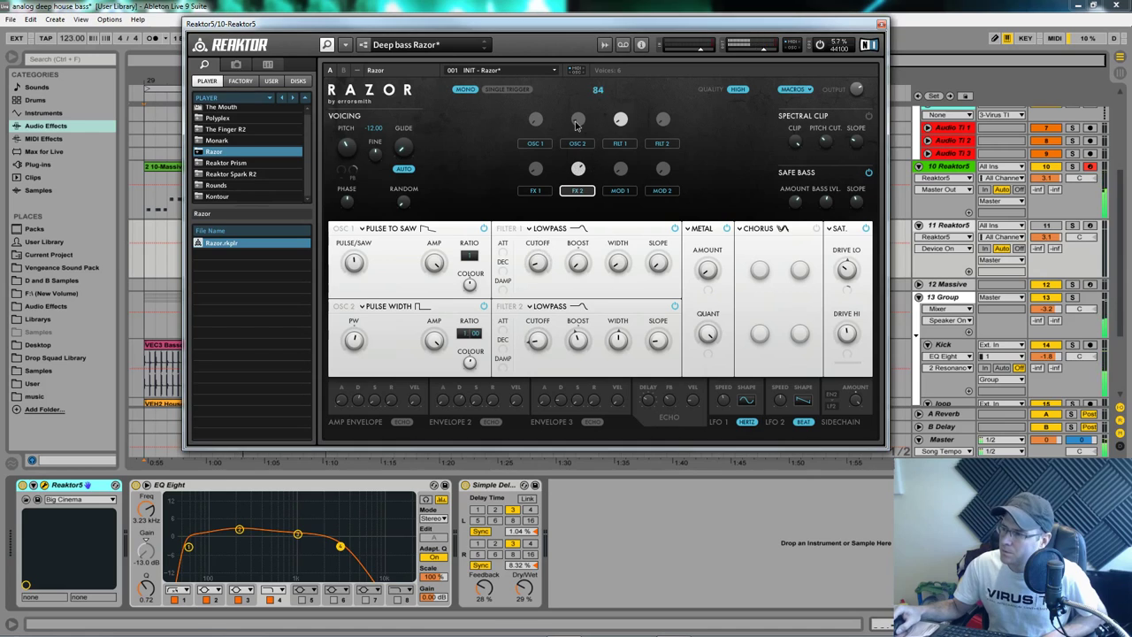
{"action": "left_click", "coordinate": [622, 121]}
{"action": "left_click_drag", "start_coordinate": [624, 121], "coordinate": [624, 148]}
{"action": "left_click", "coordinate": [578, 168]}
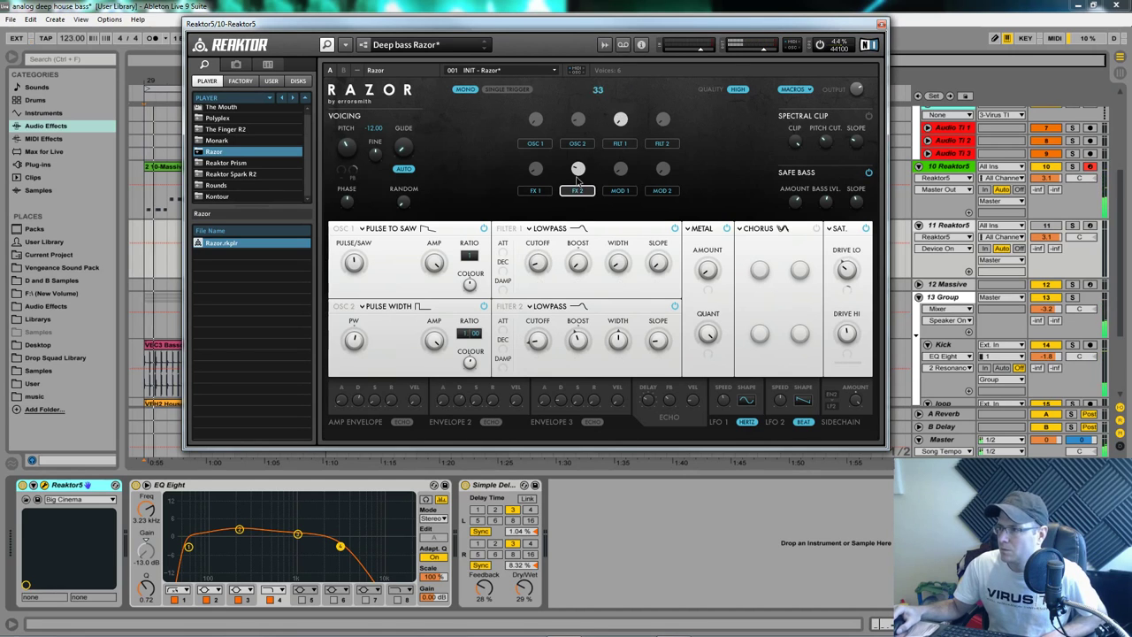
{"action": "left_click", "coordinate": [798, 91]}
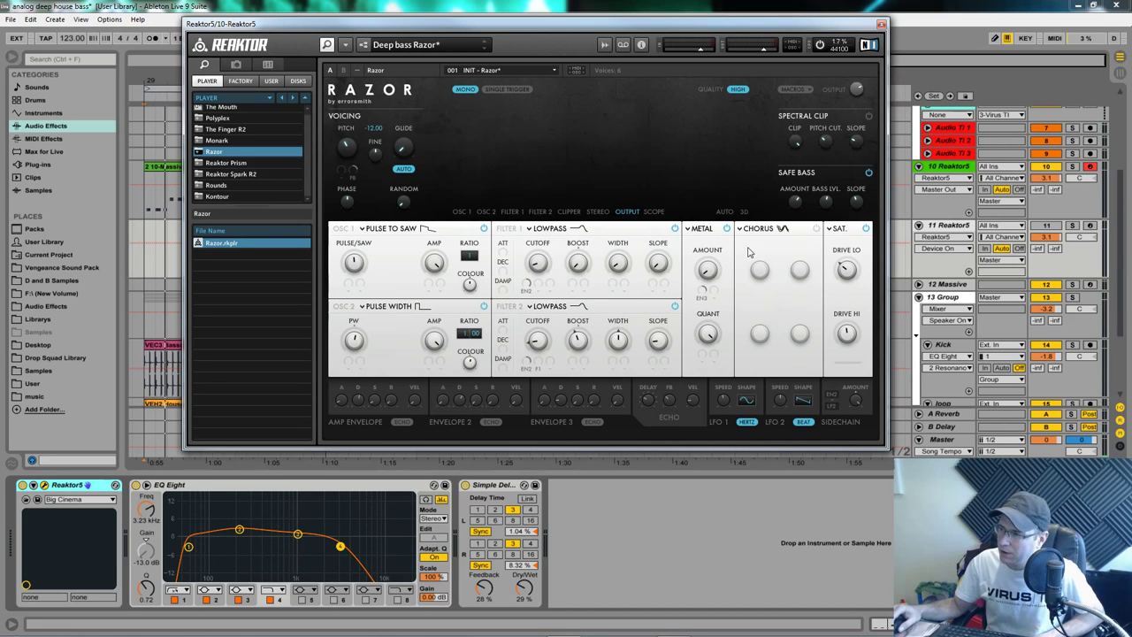
{"action": "left_click", "coordinate": [701, 230]}
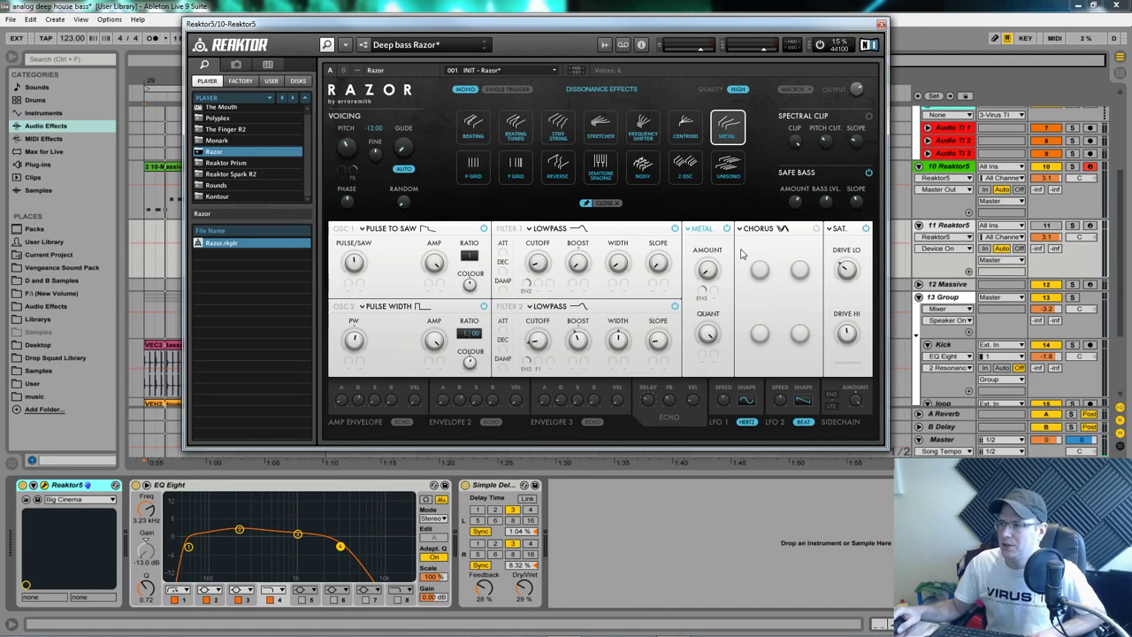
{"action": "left_click", "coordinate": [703, 232]}
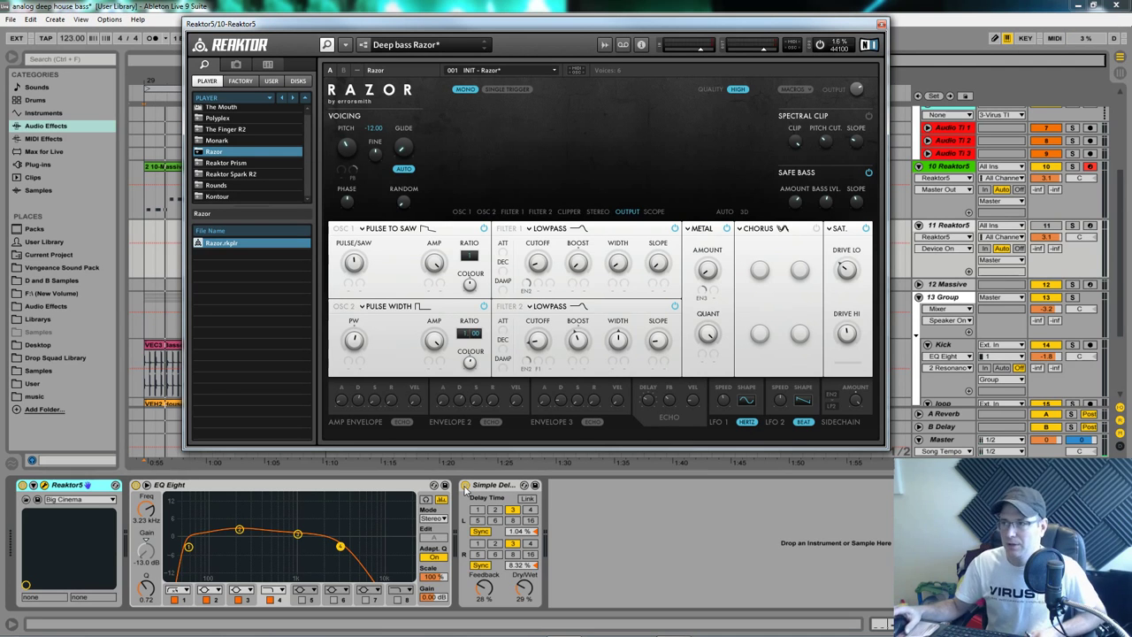
- Bypass Simple Delay, solo track 10 and show Razor's macro knobs
{"action": "left_click", "coordinate": [466, 486]}
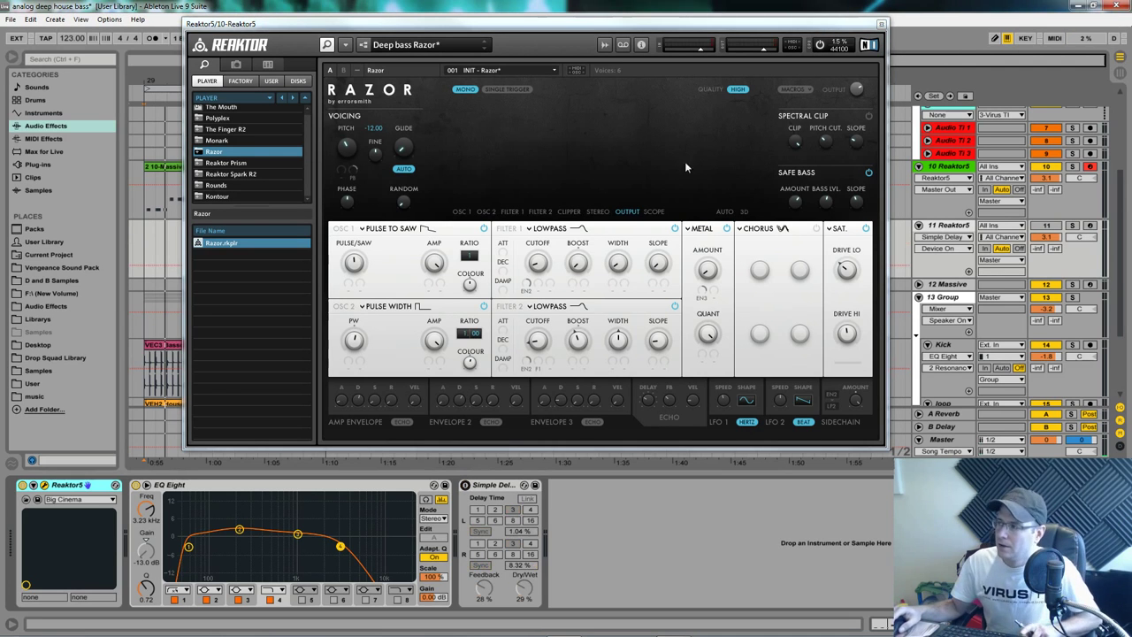
{"action": "left_click", "coordinate": [1073, 166]}
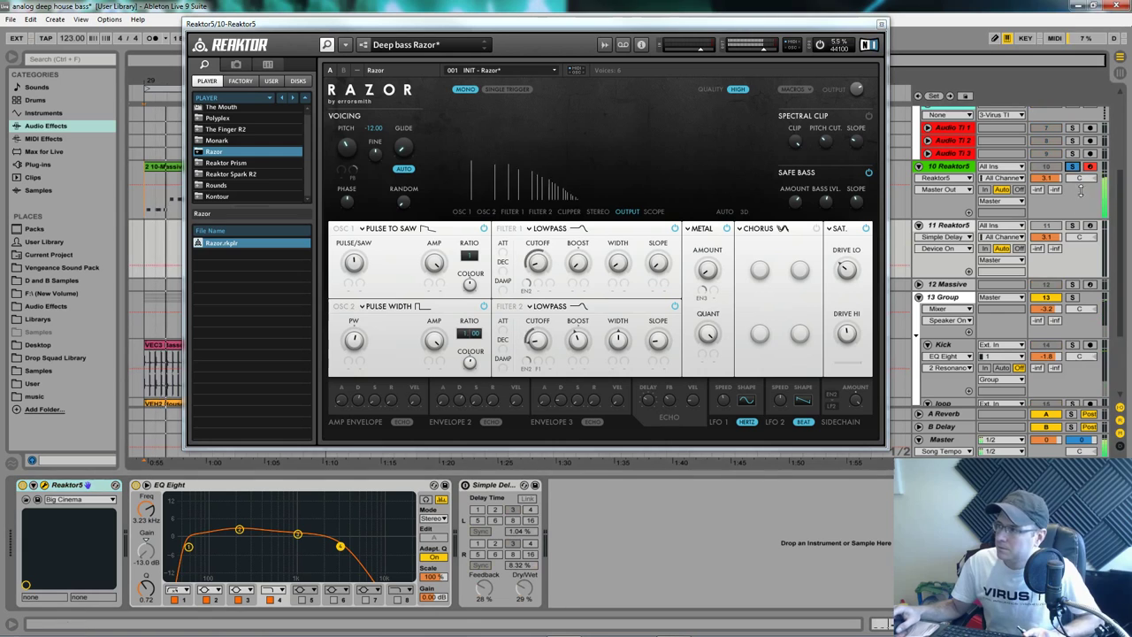
{"action": "left_click", "coordinate": [795, 89]}
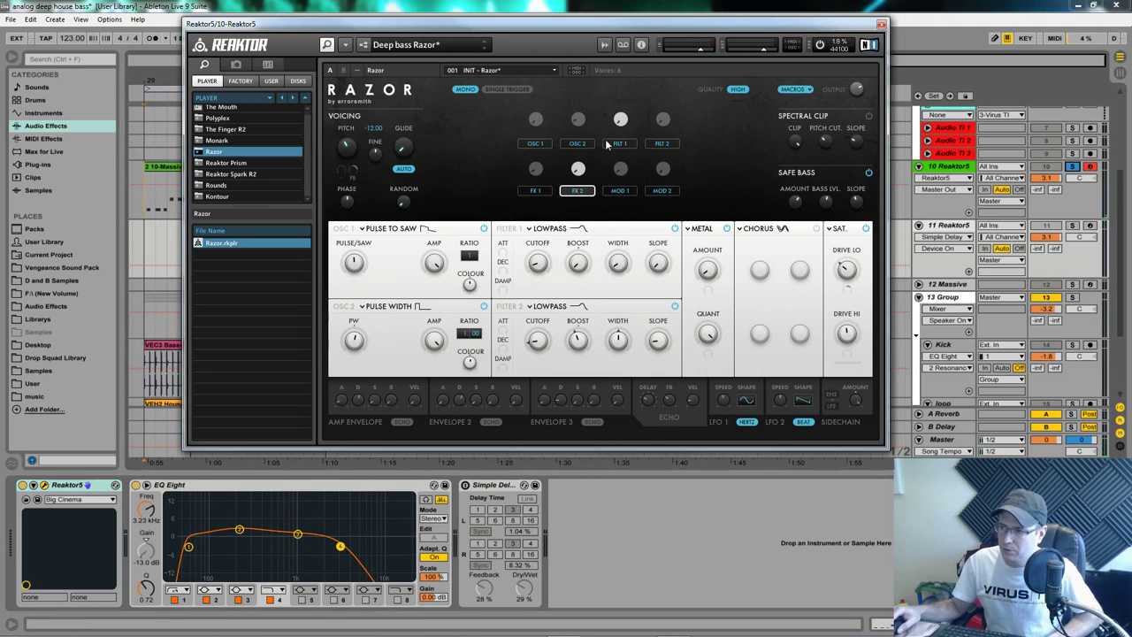
- Turn the FLT 1 macro to move the cutoff and raise FX 2 to 109
{"action": "left_click_drag", "start_coordinate": [623, 119], "coordinate": [625, 92]}
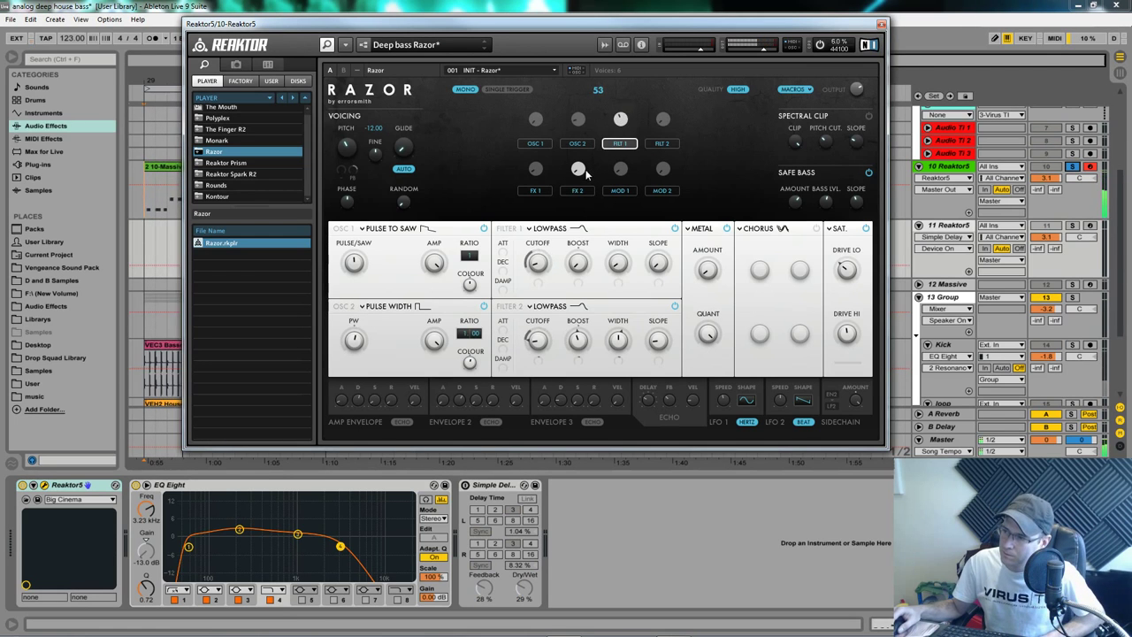
{"action": "left_click_drag", "start_coordinate": [586, 174], "coordinate": [592, 112]}
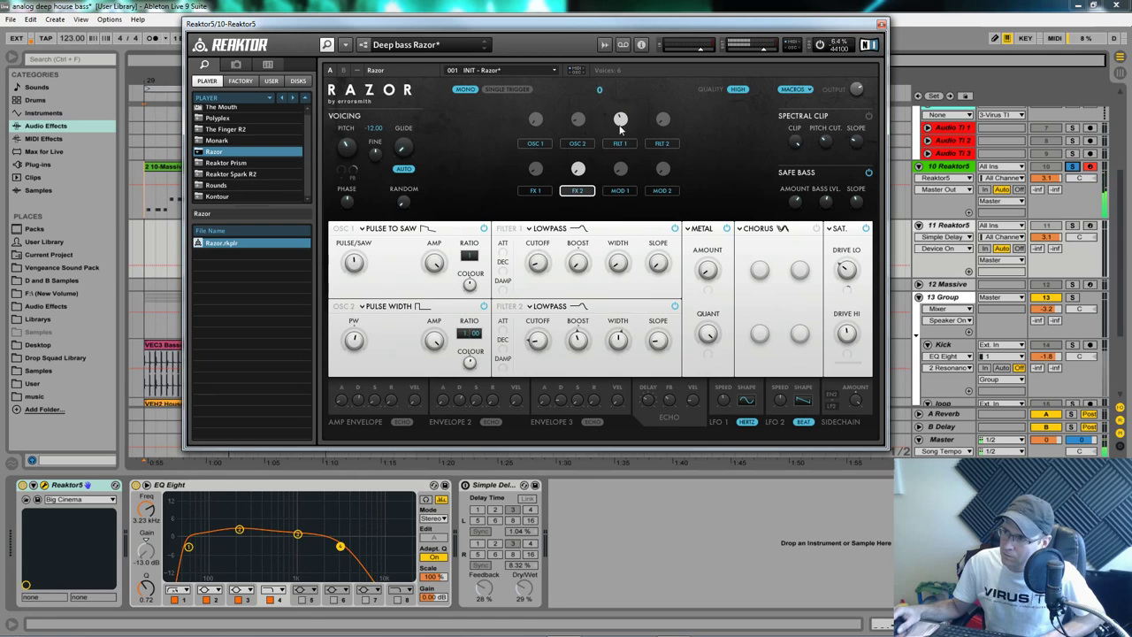
{"action": "left_click", "coordinate": [620, 121]}
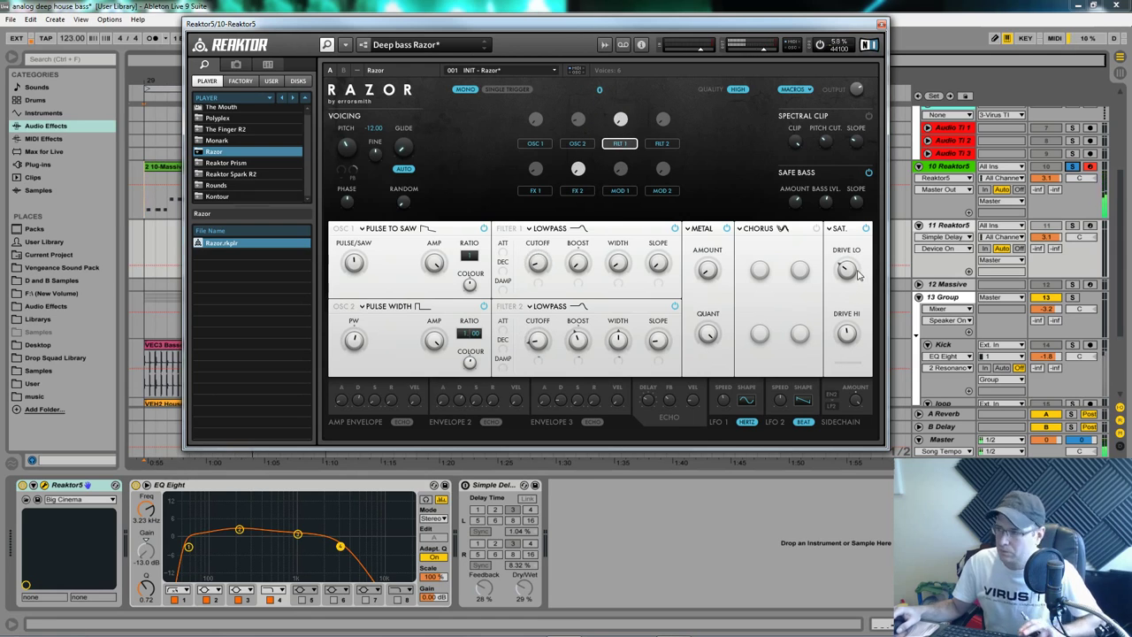
{"action": "left_click", "coordinate": [957, 168]}
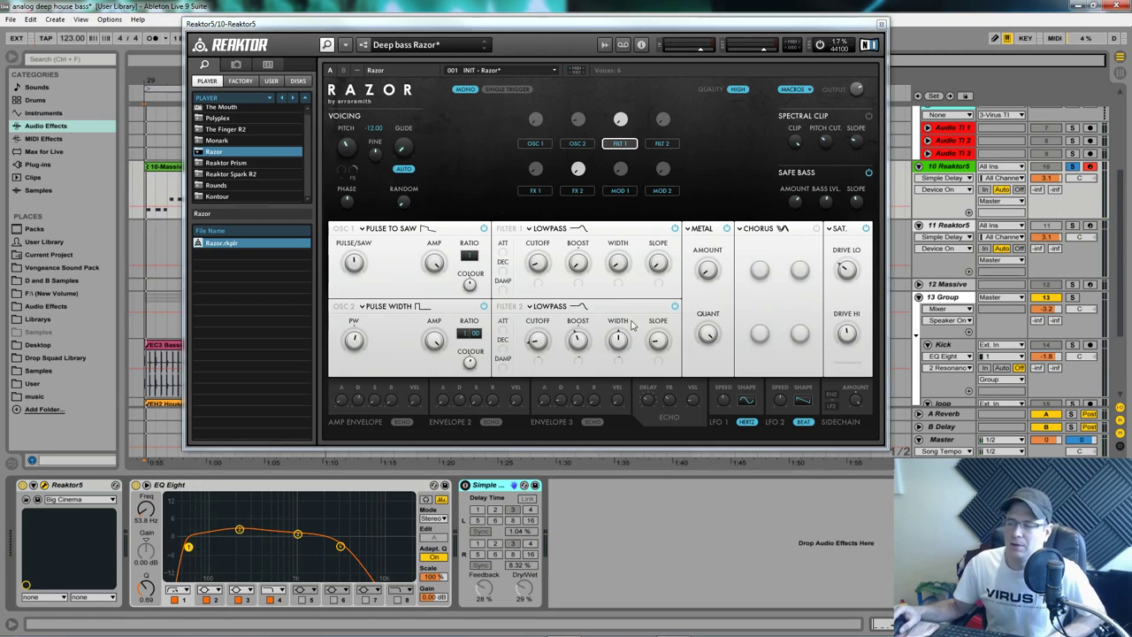
- Load the 9 : Errorsmith > INIT - Razor preset
{"action": "left_click", "coordinate": [458, 44]}
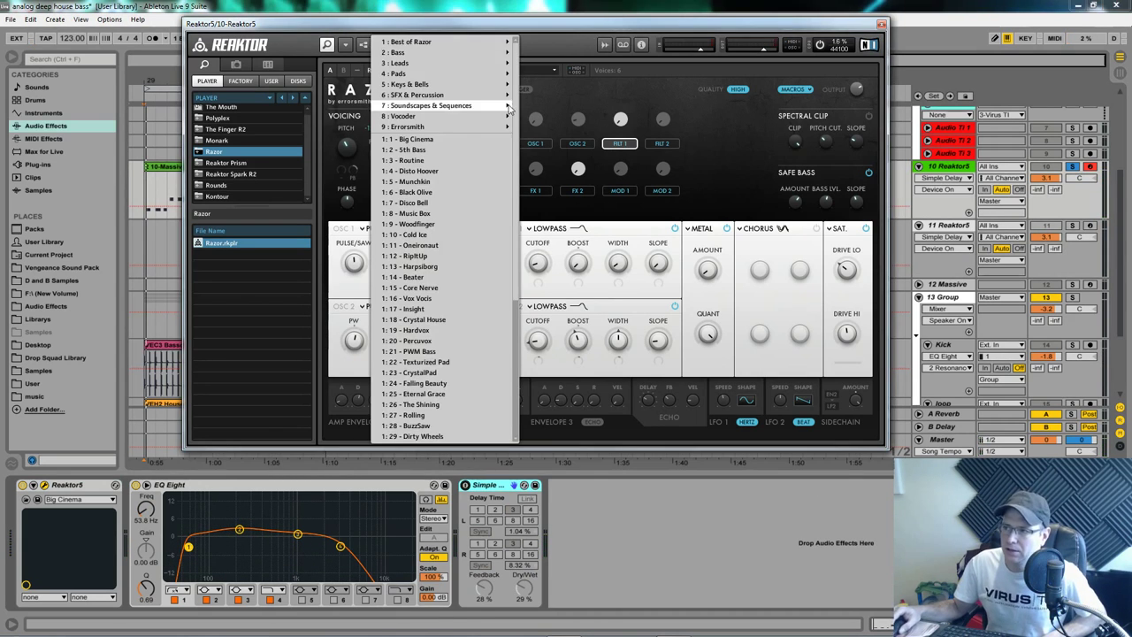
{"action": "mouse_move", "coordinate": [493, 127]}
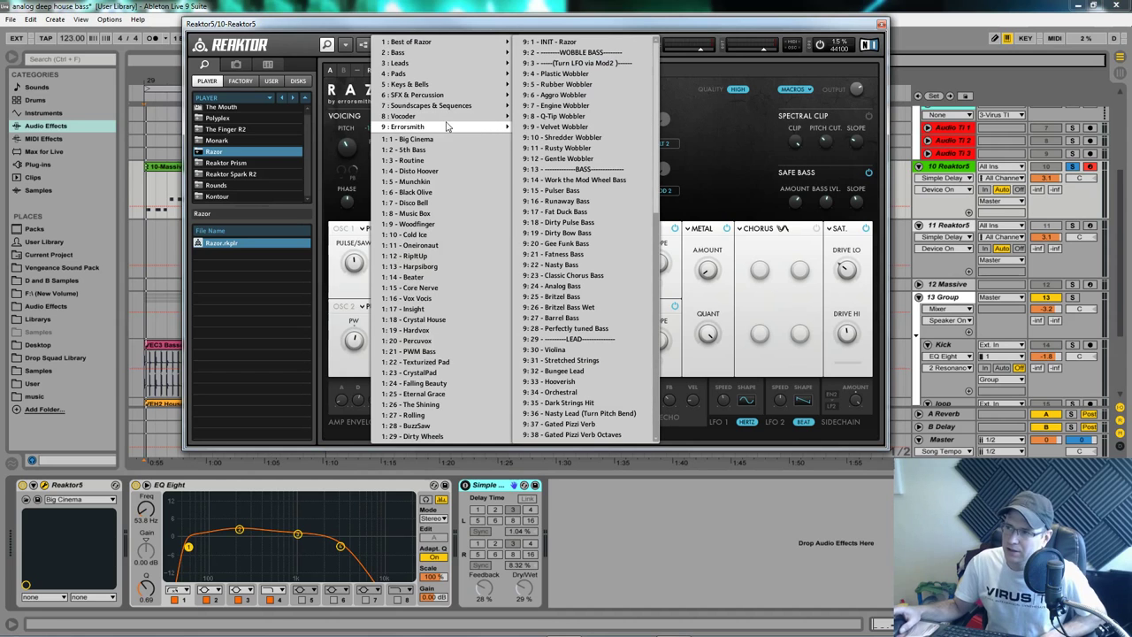
{"action": "left_click", "coordinate": [576, 42]}
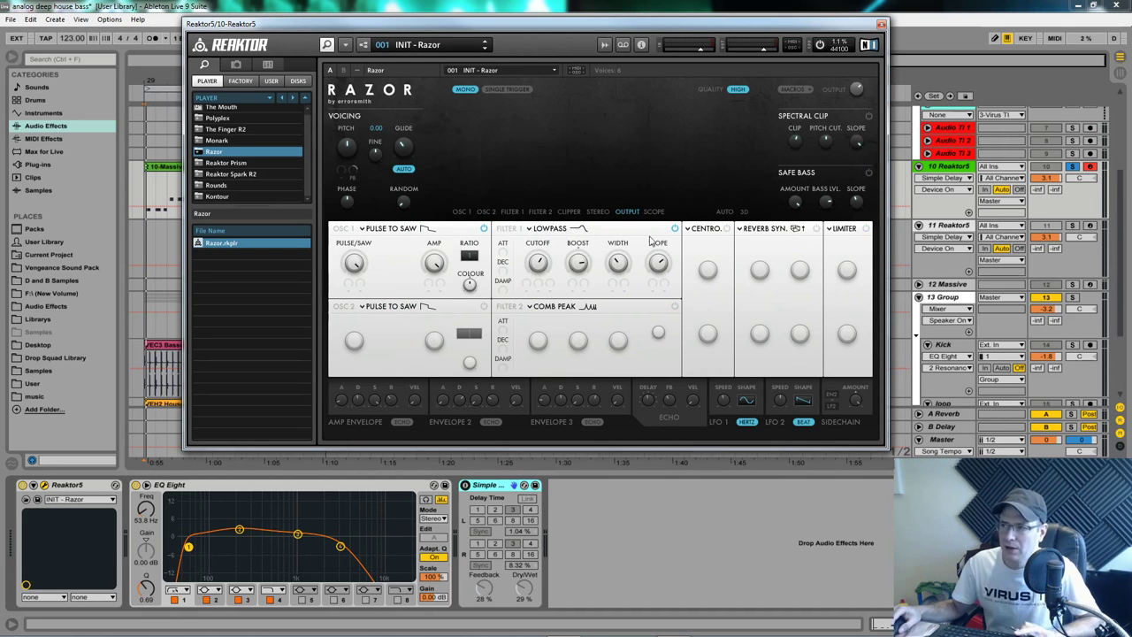
- Switch Filter 1 off, start playback and adjust Oscillator 1's pulse/saw shape
{"action": "left_click", "coordinate": [675, 229]}
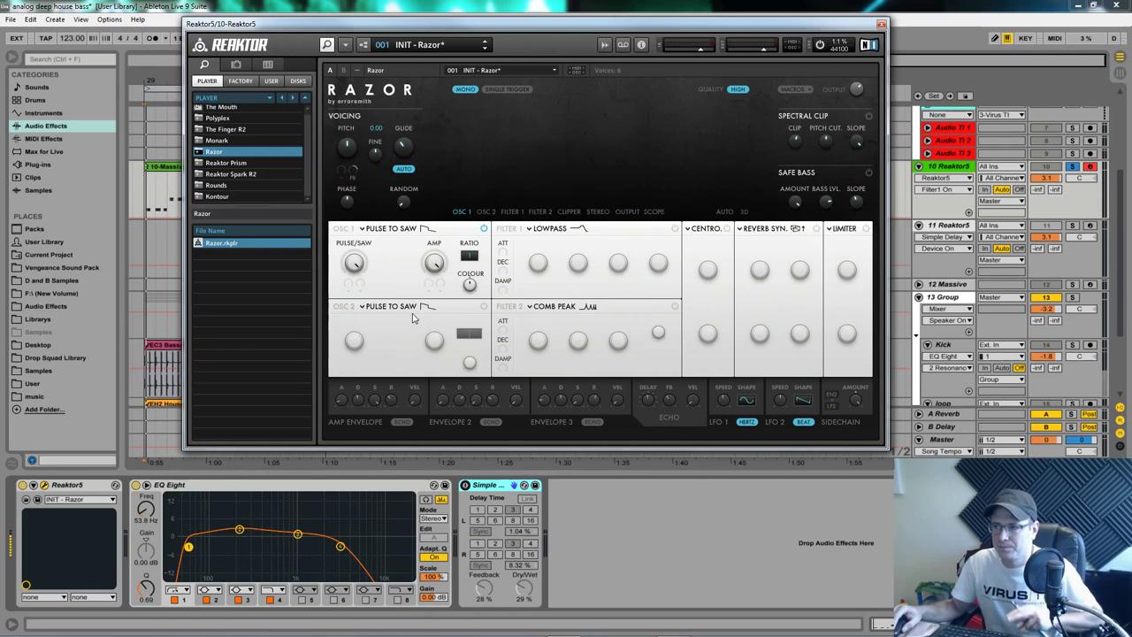
{"action": "key", "text": "space"}
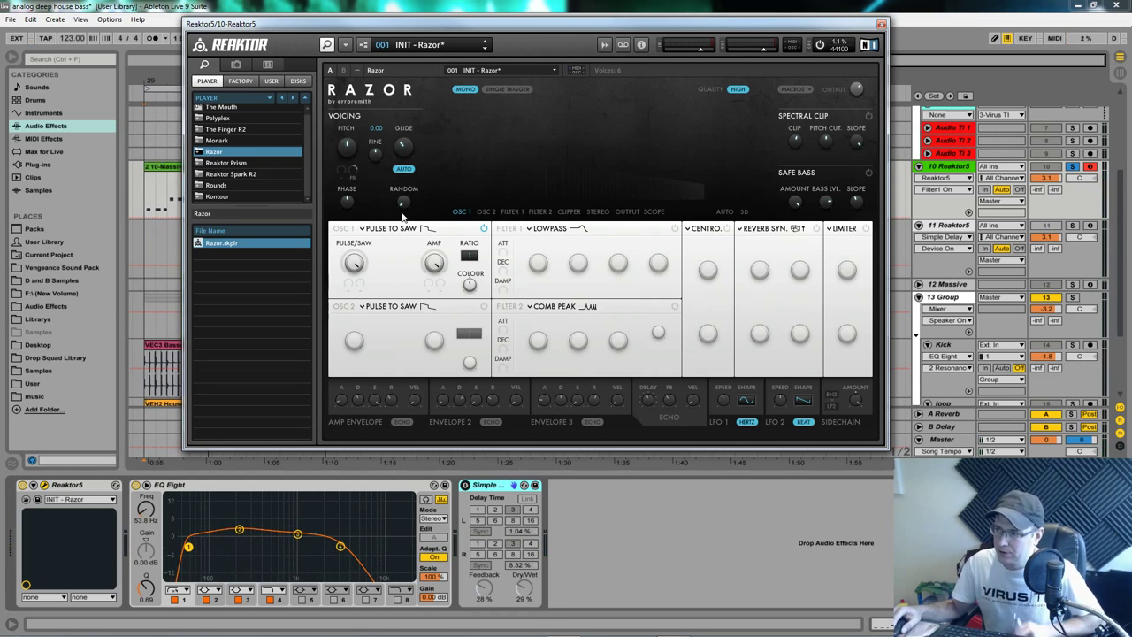
{"action": "left_click", "coordinate": [354, 263]}
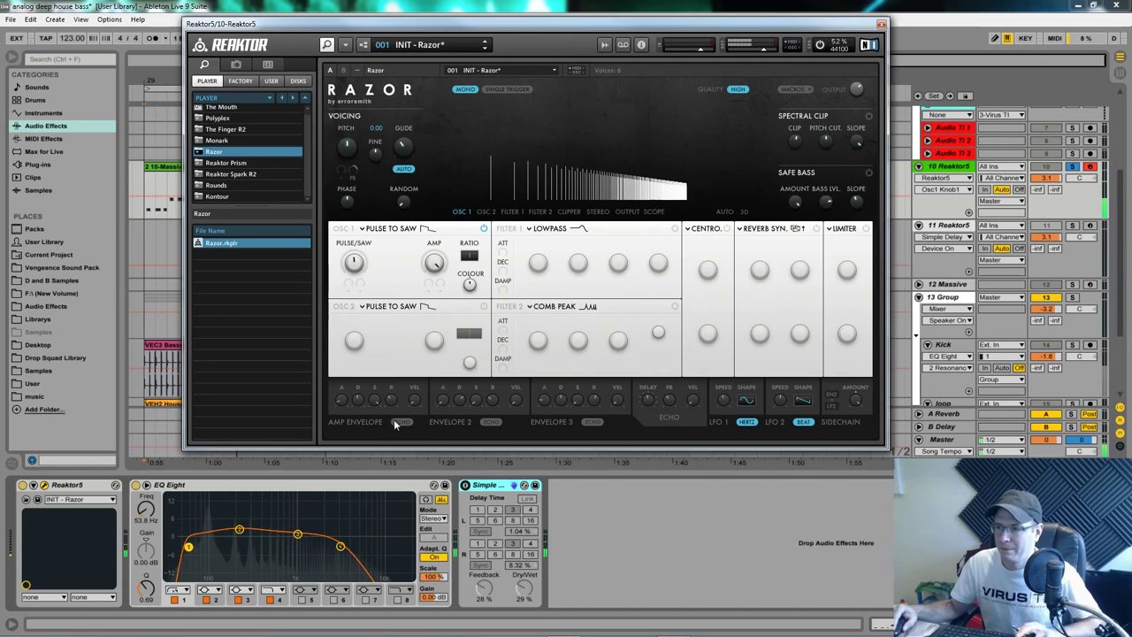
- Set the amp envelope sustain to 0, adjust release, and set decay to 51
{"action": "left_click", "coordinate": [374, 399]}
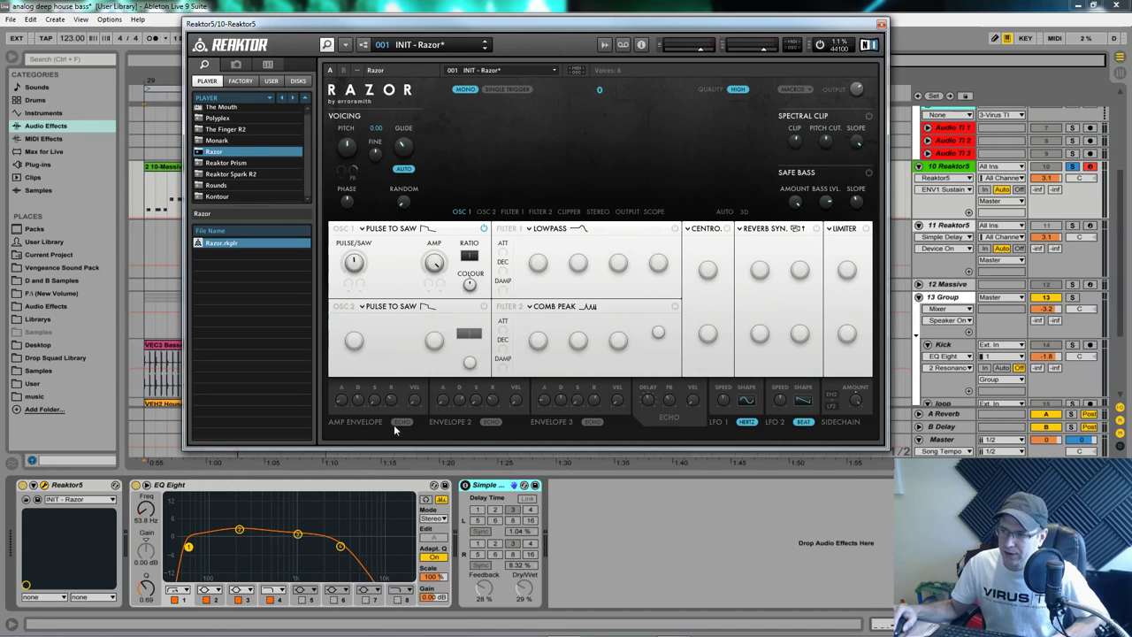
{"action": "left_click", "coordinate": [392, 399]}
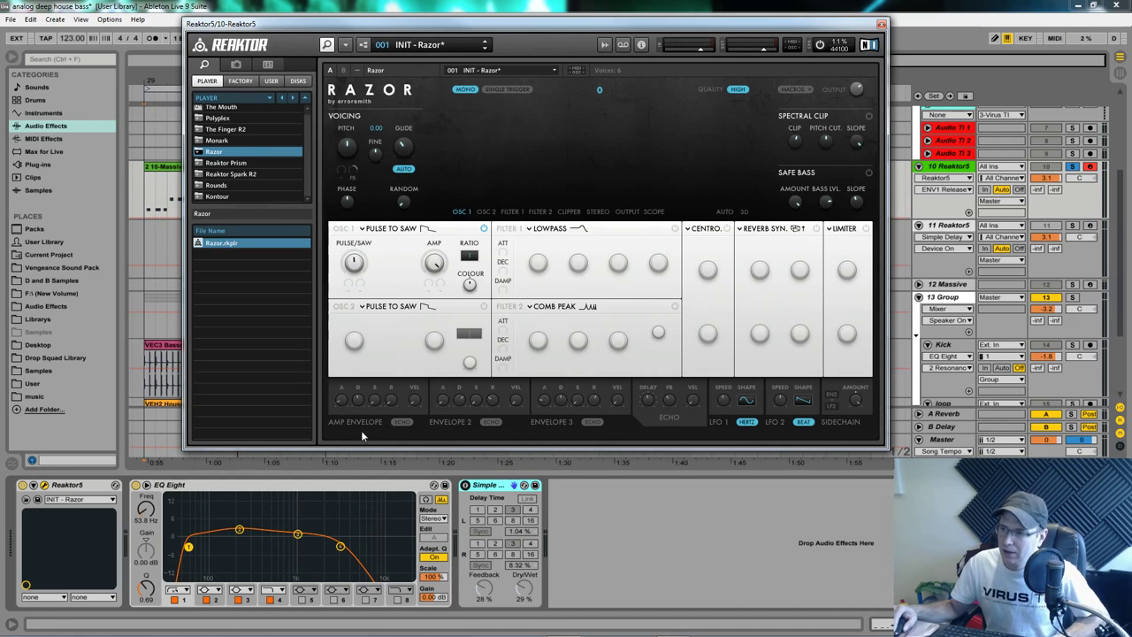
{"action": "left_click", "coordinate": [357, 399]}
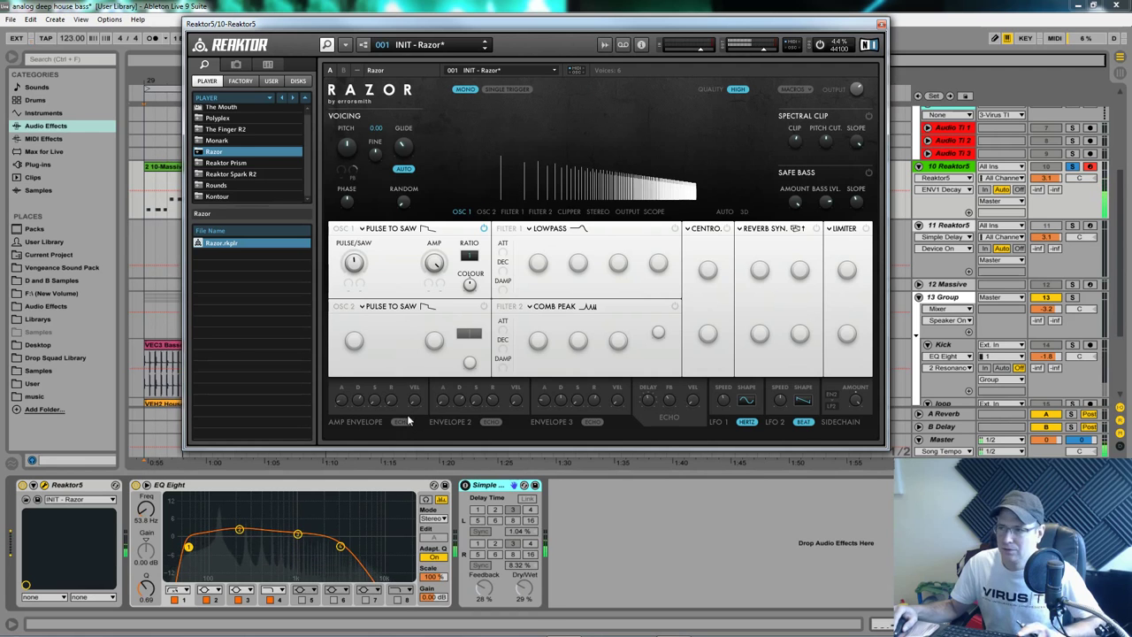
- Switch on Oscillator 2 as a Pulse Width wave and adjust its pulse width
{"action": "left_click", "coordinate": [484, 306]}
{"action": "left_click", "coordinate": [432, 308]}
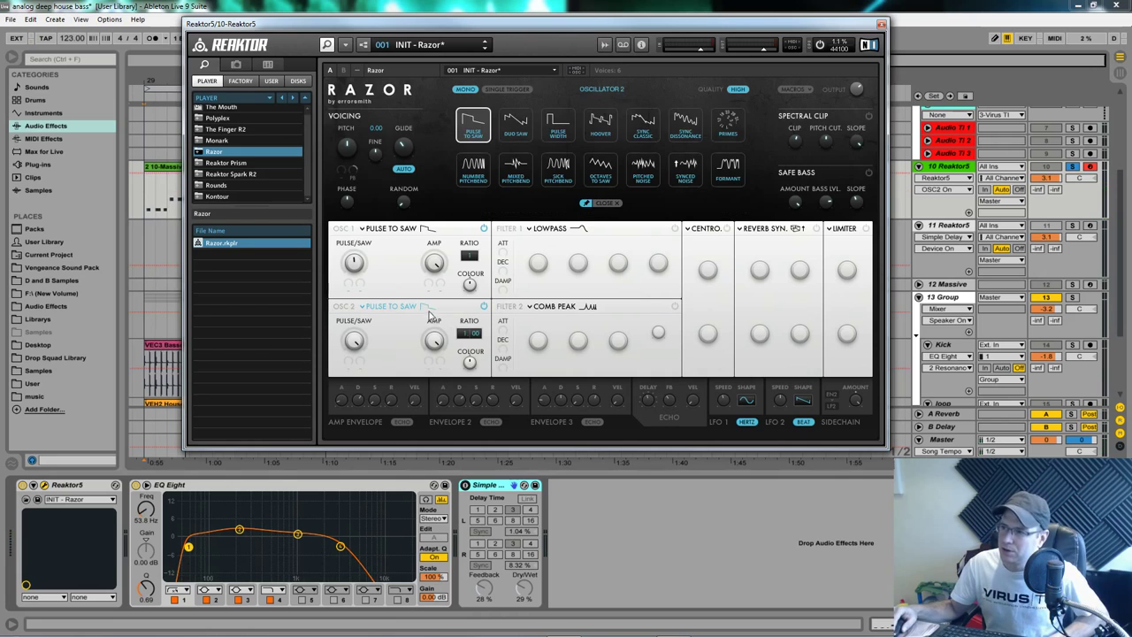
{"action": "left_click", "coordinate": [558, 125]}
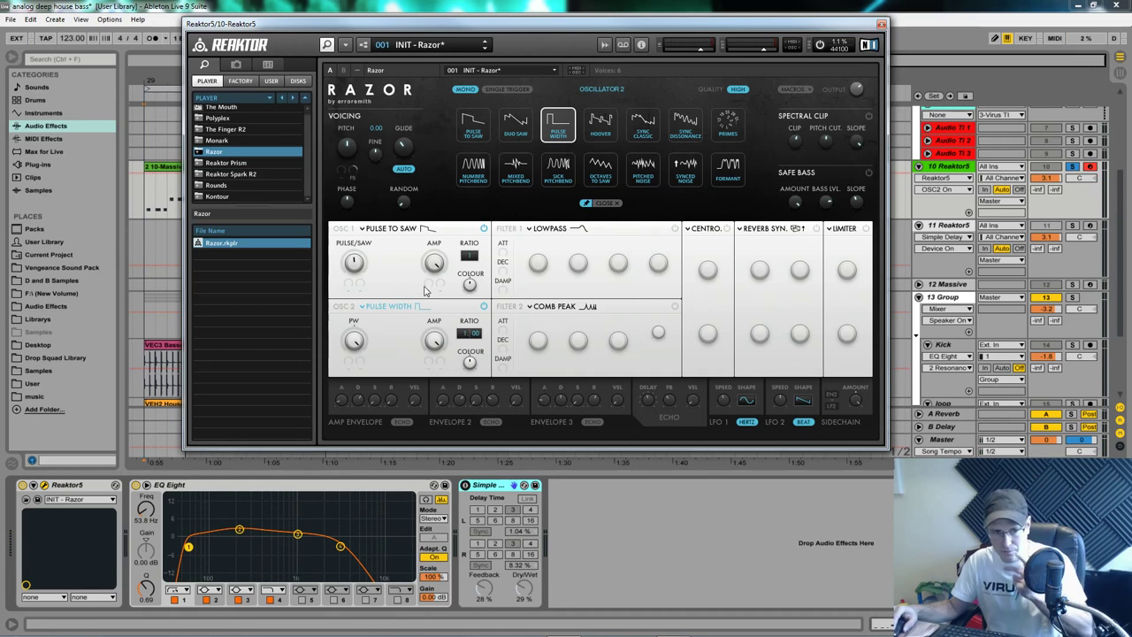
{"action": "left_click_drag", "start_coordinate": [354, 347], "coordinate": [358, 366]}
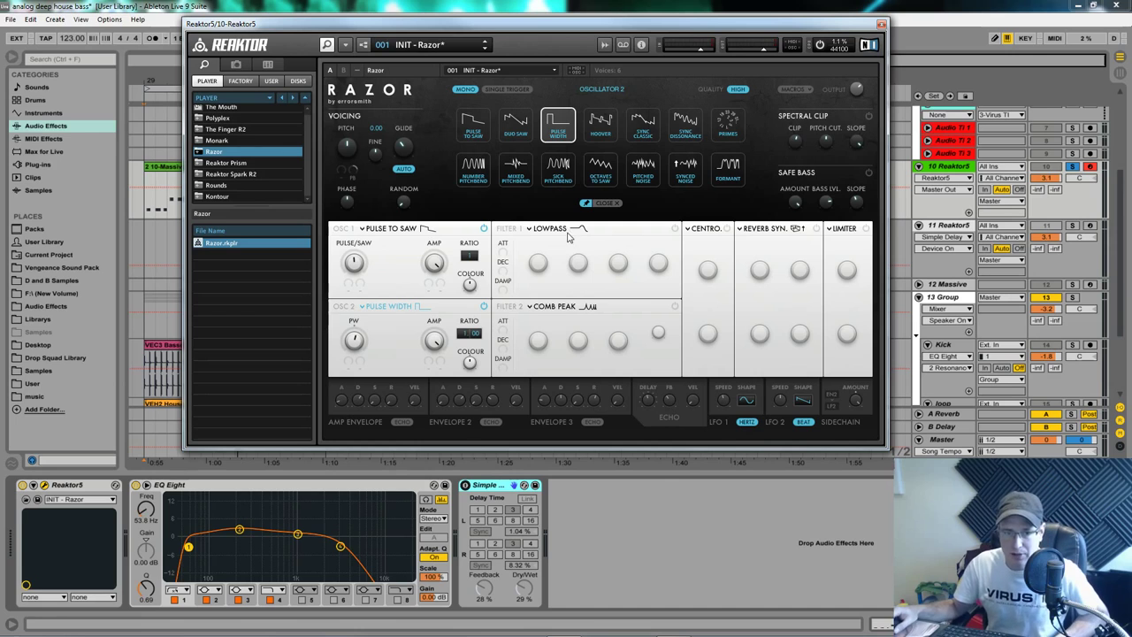
- Switch on Filter 1's lowpass and set its cutoff, boost and slope
{"action": "left_click", "coordinate": [675, 230]}
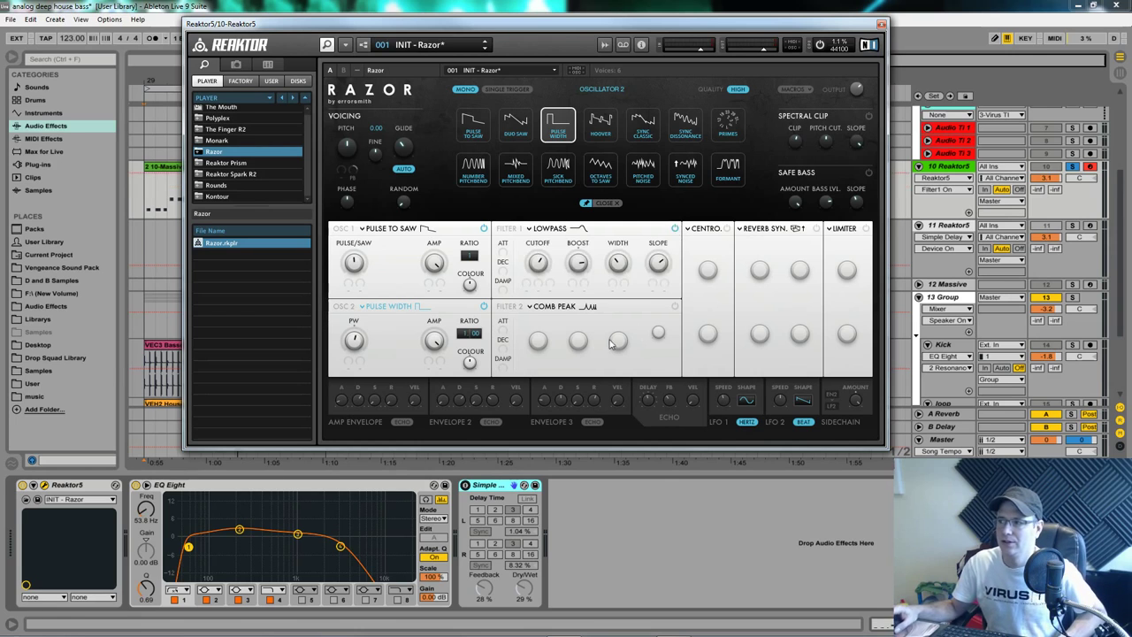
{"action": "left_click", "coordinate": [540, 266]}
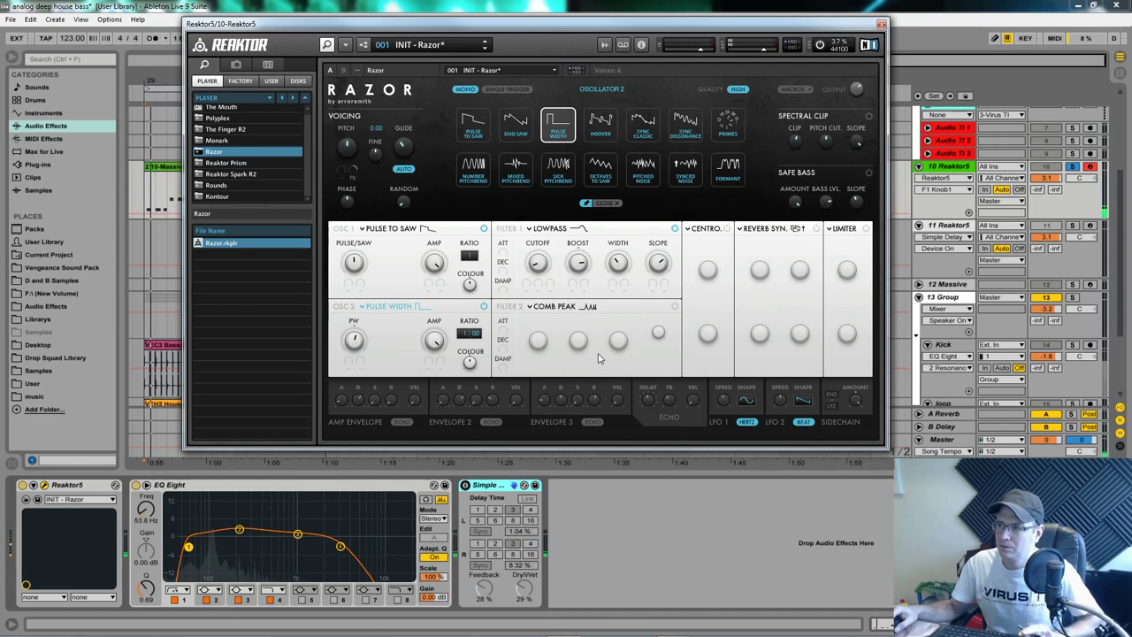
{"action": "left_click", "coordinate": [579, 340]}
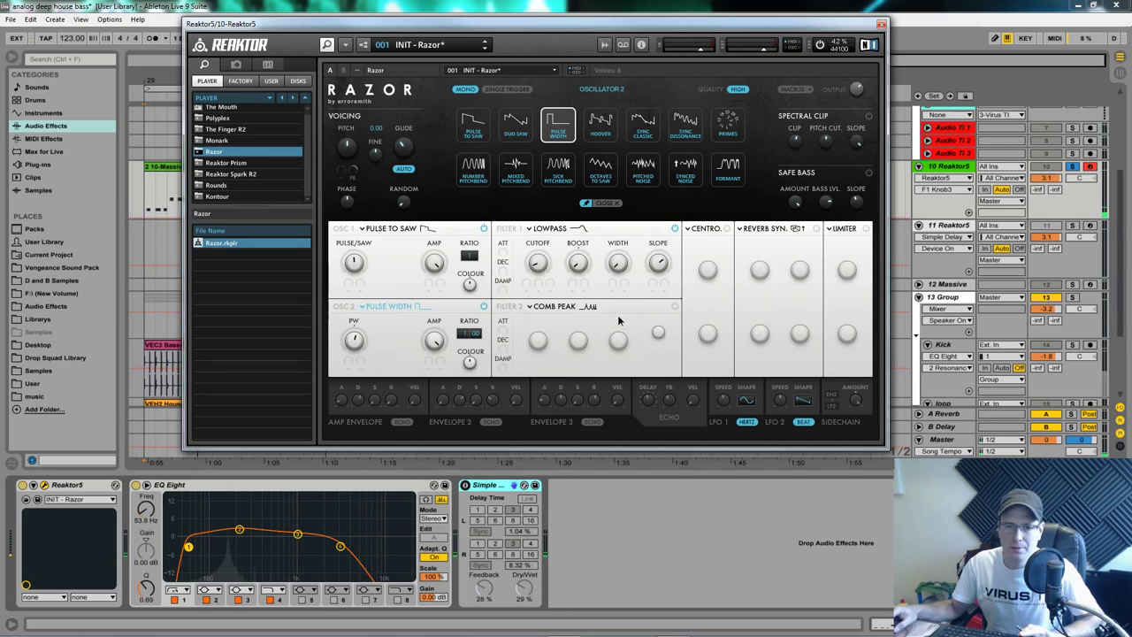
{"action": "left_click", "coordinate": [658, 334]}
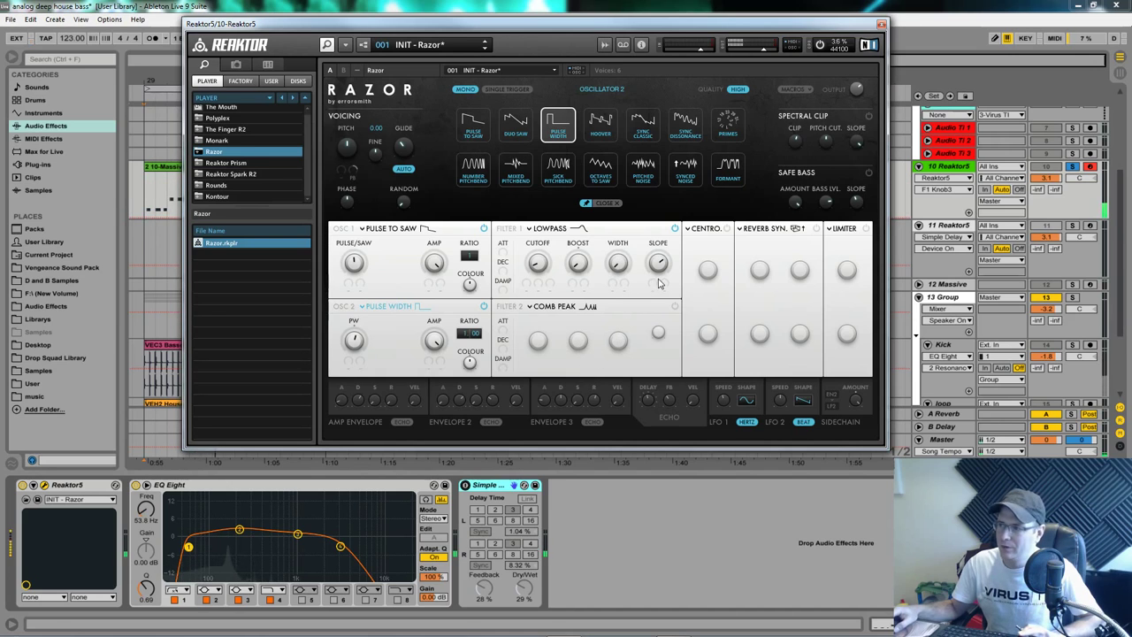
- Route Envelope 2 to Filter 1's cutoff, shape its release and decay, and set the amount
{"action": "left_click", "coordinate": [527, 287]}
{"action": "left_click", "coordinate": [525, 129]}
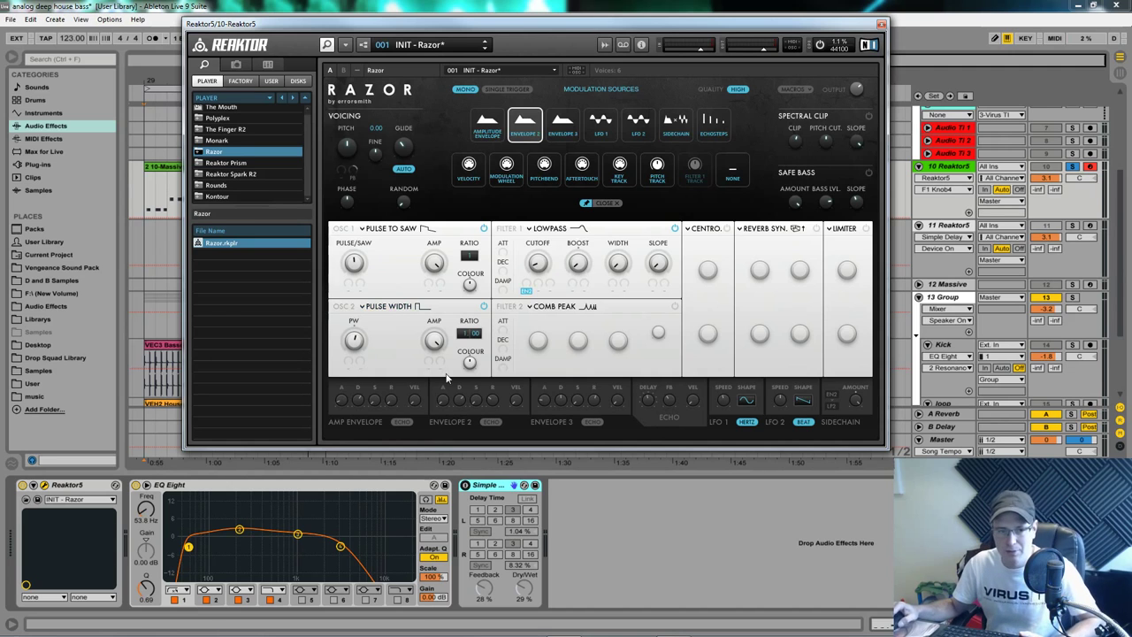
{"action": "left_click", "coordinate": [495, 401]}
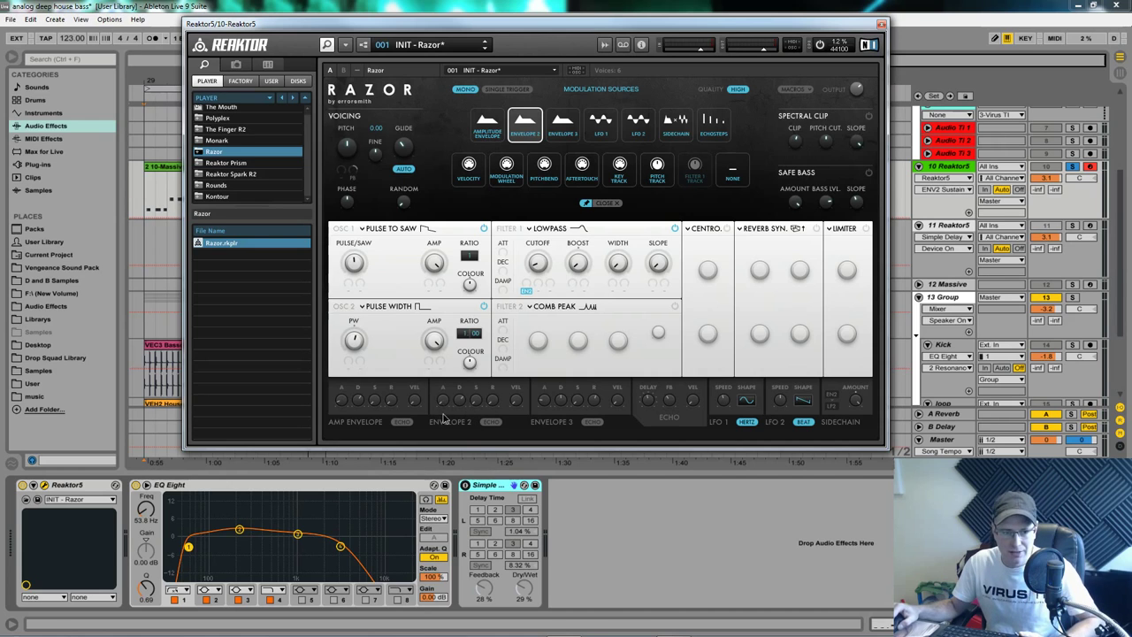
{"action": "left_click", "coordinate": [458, 403]}
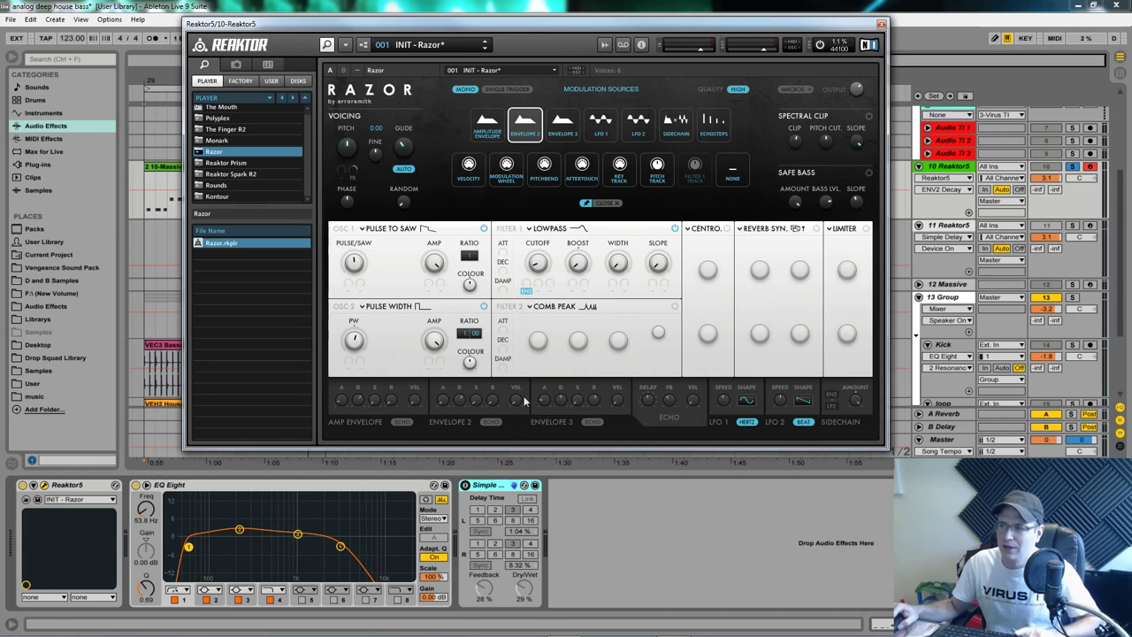
{"action": "left_click", "coordinate": [529, 289]}
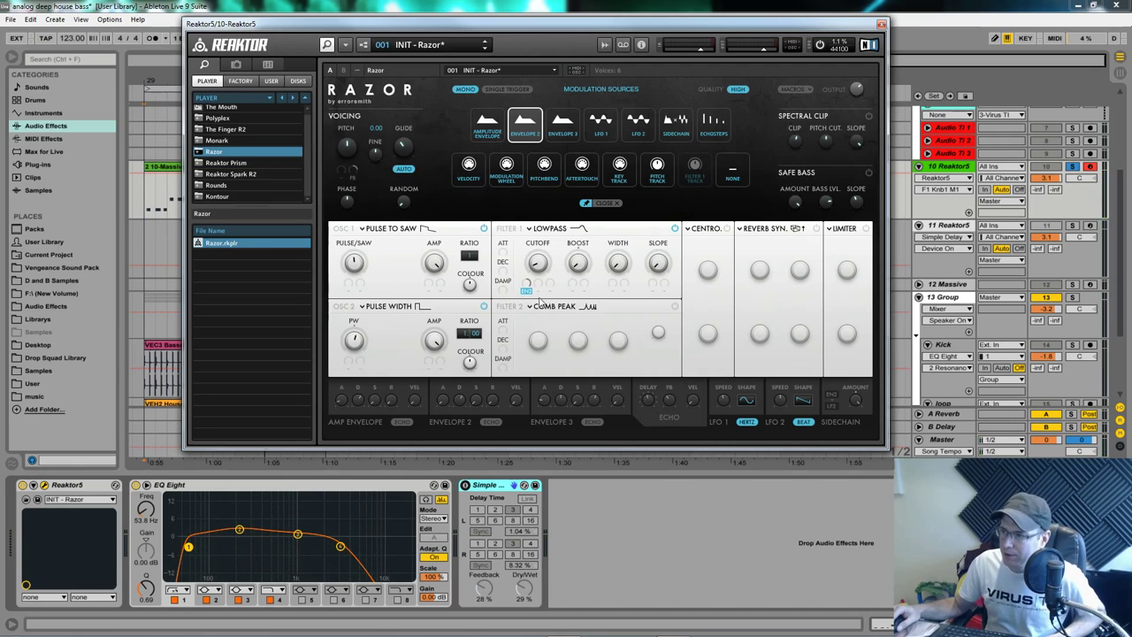
- Change Filter 2 from comb peak to lowpass, switch it on and lower its cutoff
{"action": "left_click", "coordinate": [576, 306]}
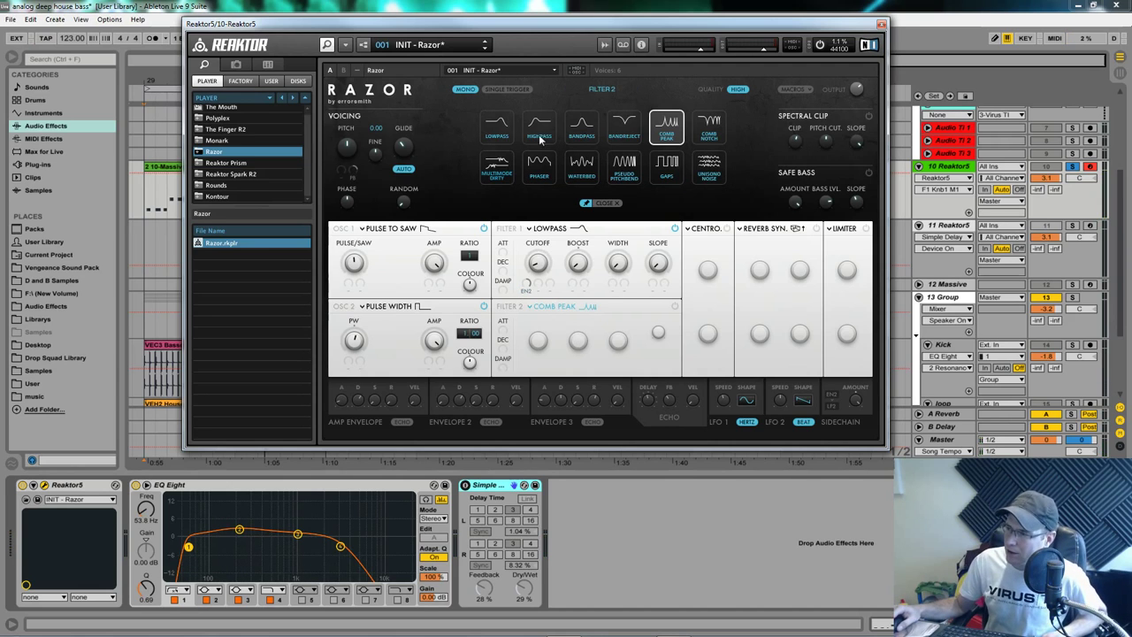
{"action": "left_click", "coordinate": [501, 127]}
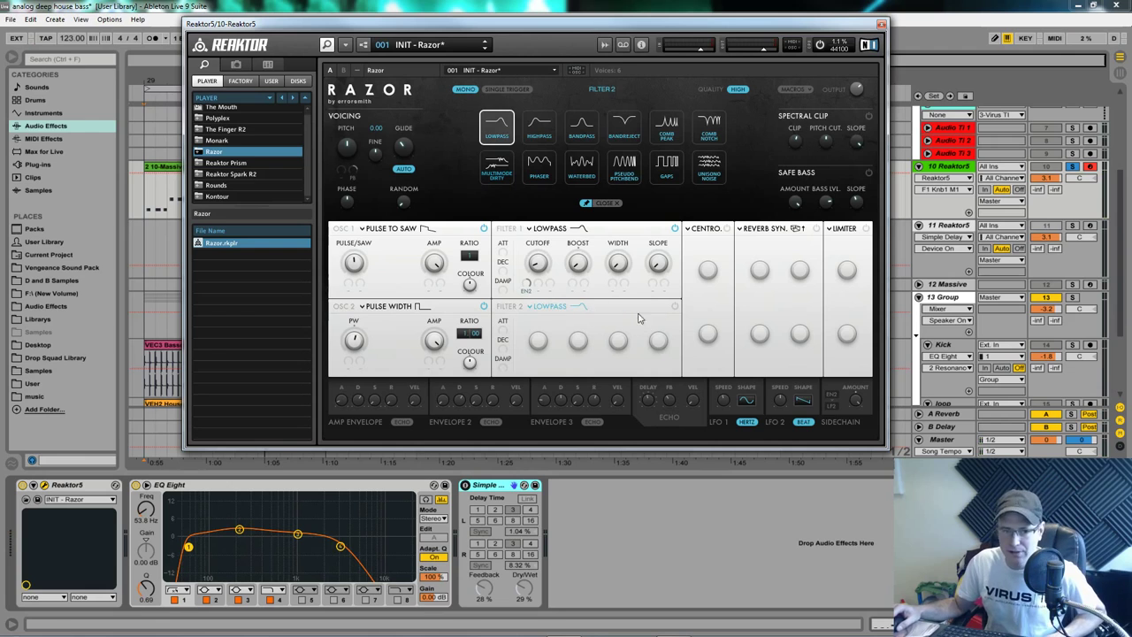
{"action": "left_click", "coordinate": [530, 307]}
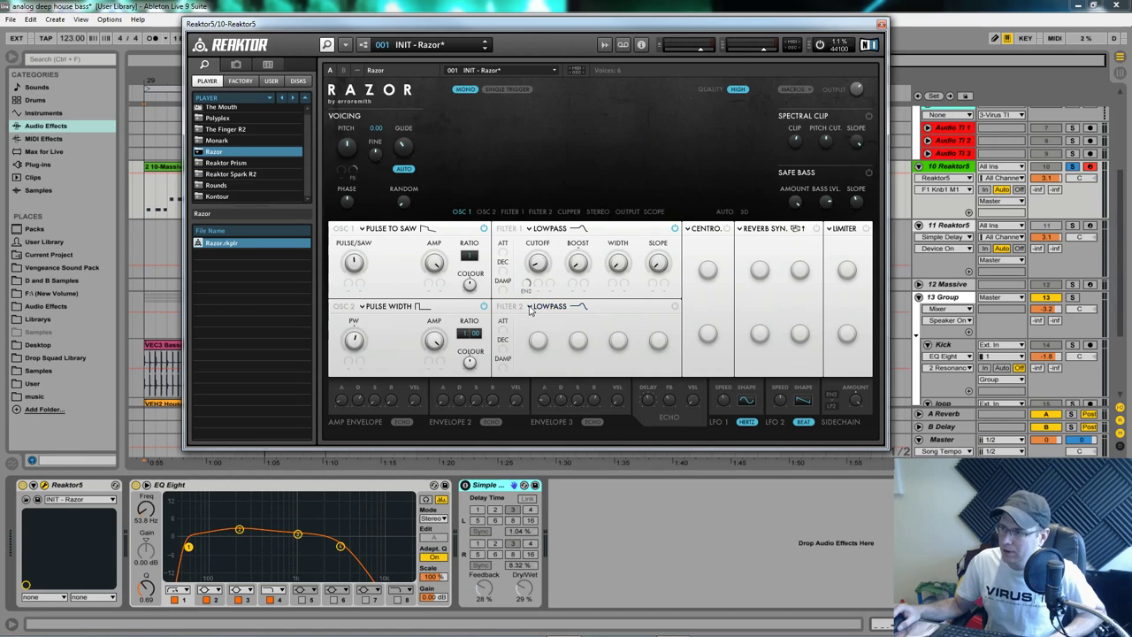
{"action": "left_click", "coordinate": [530, 307]}
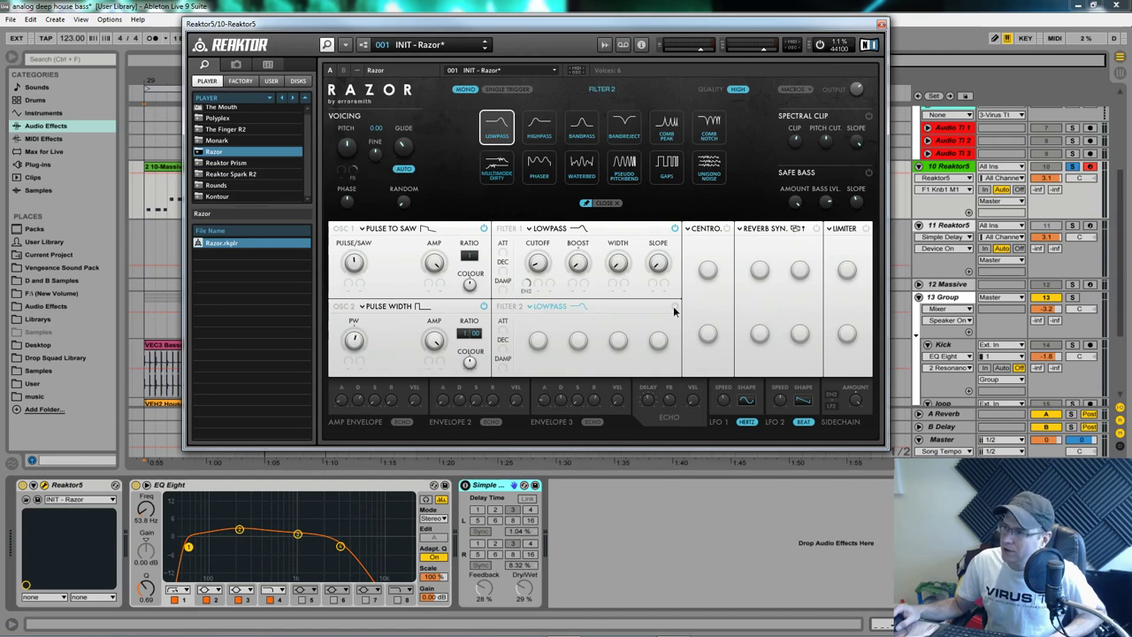
{"action": "left_click", "coordinate": [675, 306]}
{"action": "left_click_drag", "start_coordinate": [535, 342], "coordinate": [542, 357]}
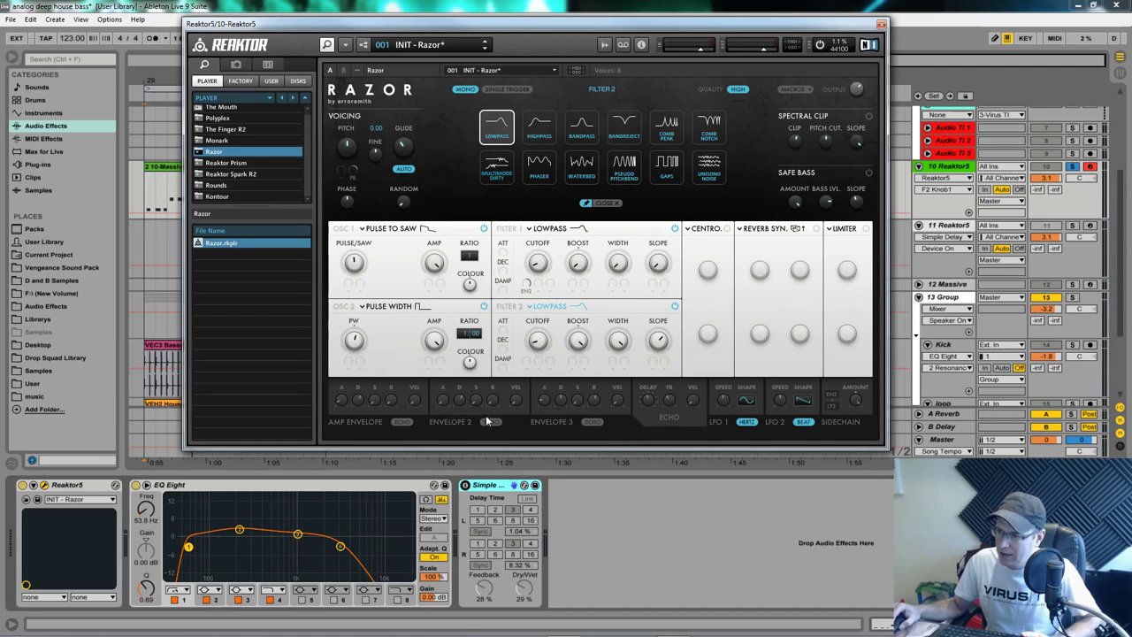
- Route Envelope 2 to Filter 2's cutoff and adjust its boost, width and slope while playing
{"action": "left_click", "coordinate": [525, 369]}
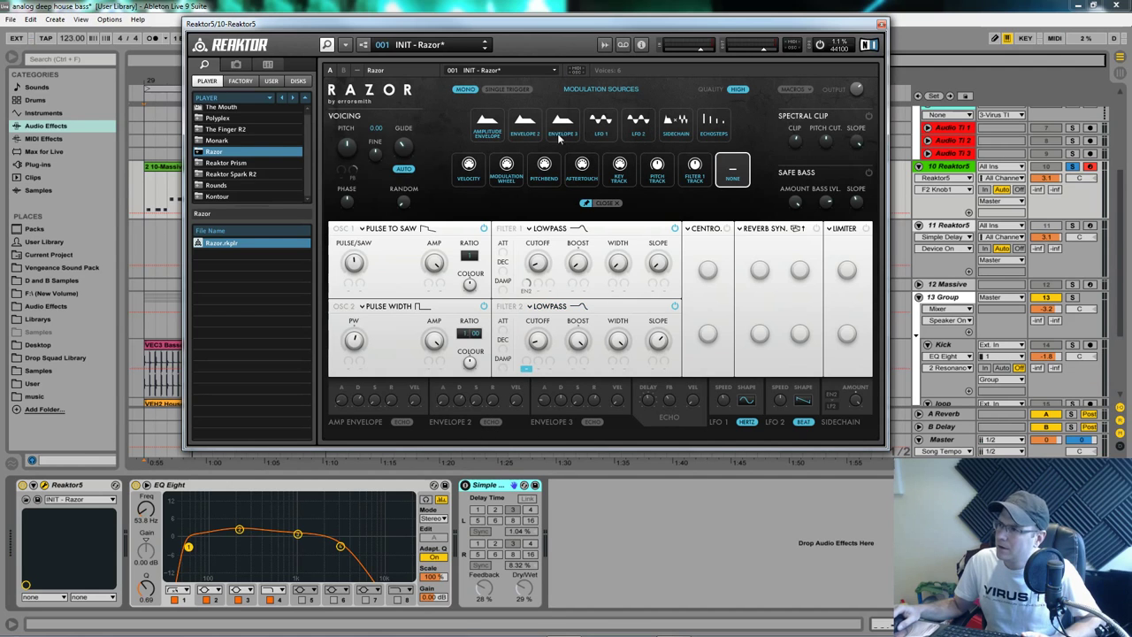
{"action": "left_click", "coordinate": [526, 126]}
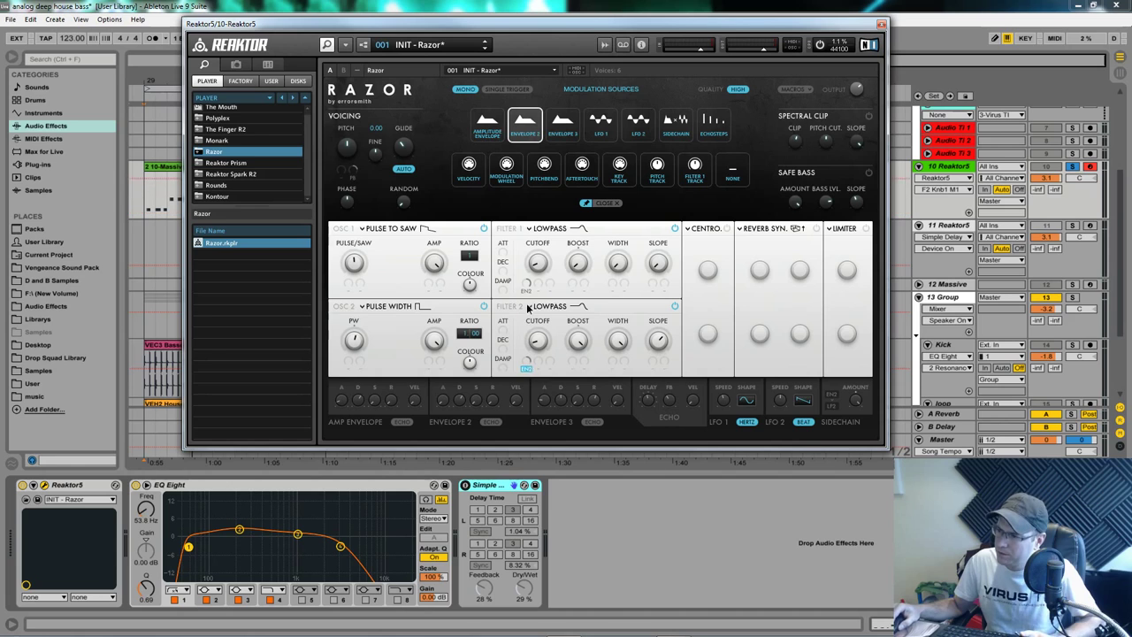
{"action": "key", "text": "space"}
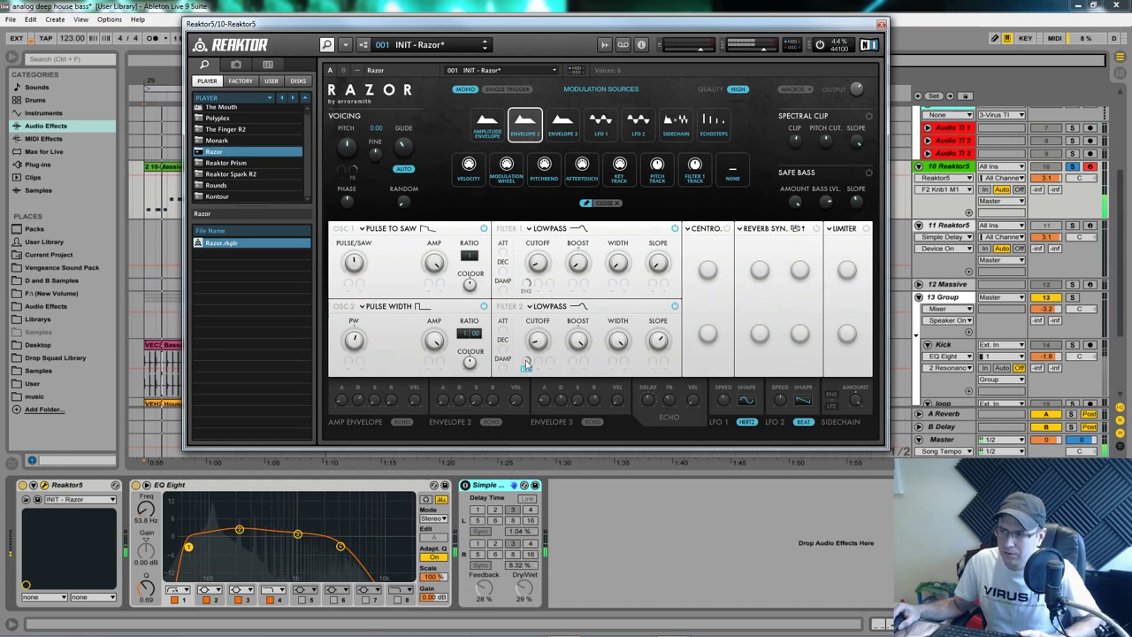
{"action": "left_click_drag", "start_coordinate": [567, 354], "coordinate": [592, 397]}
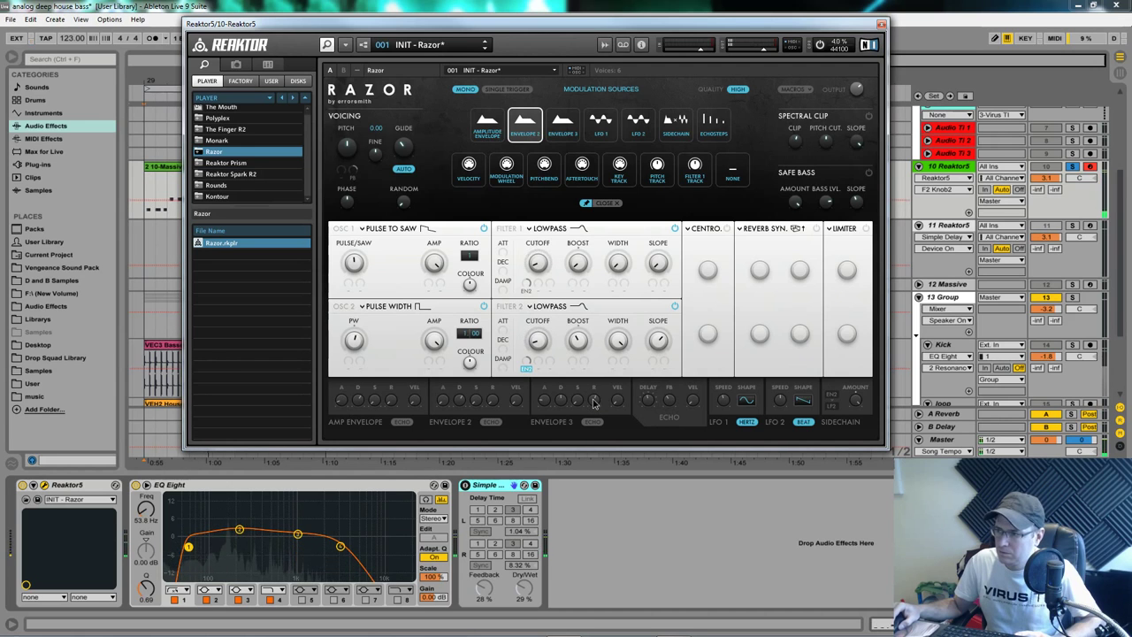
{"action": "left_click", "coordinate": [617, 341]}
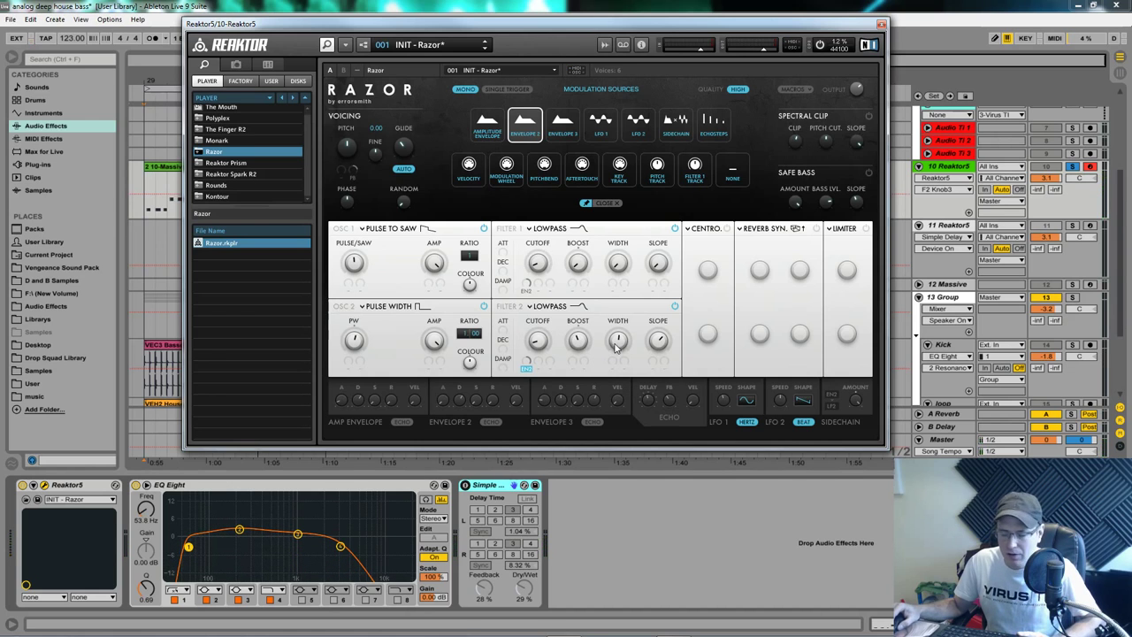
{"action": "left_click", "coordinate": [668, 342]}
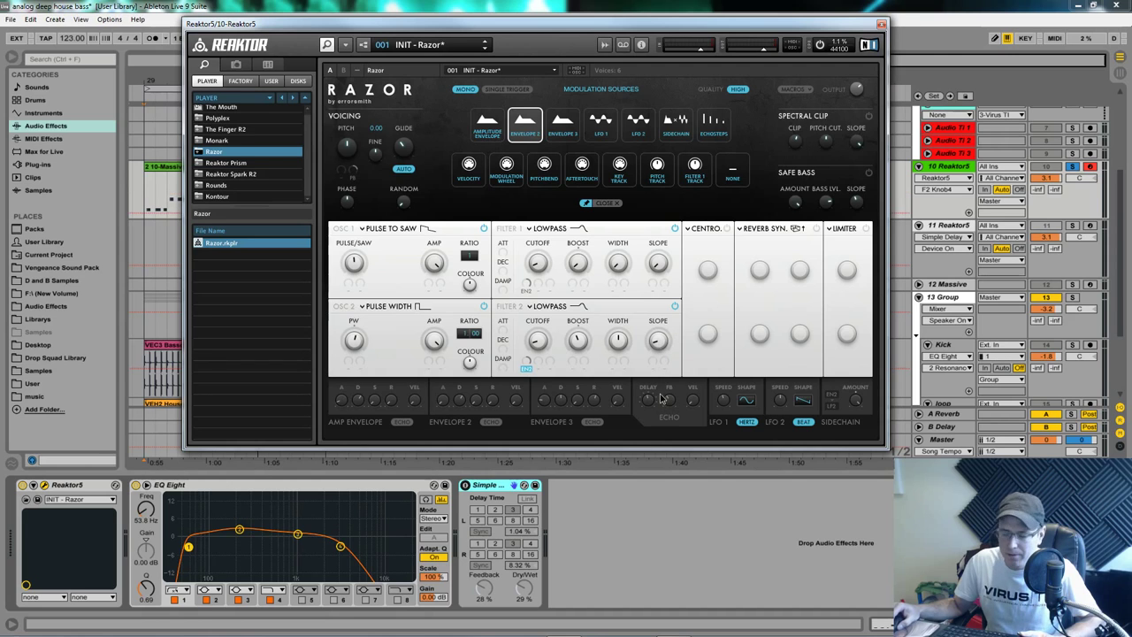
{"action": "key", "text": "space"}
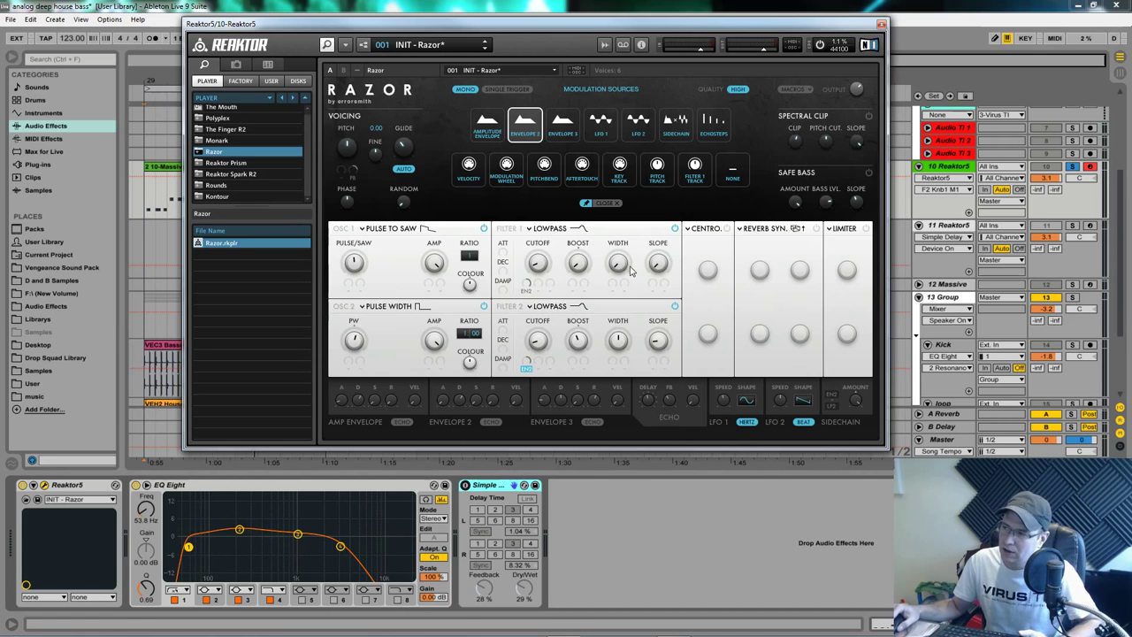
- Bypass and re-enable Filter 2, switch Filter 1 off to compare, and adjust Filter 1's boost
{"action": "left_click", "coordinate": [673, 307]}
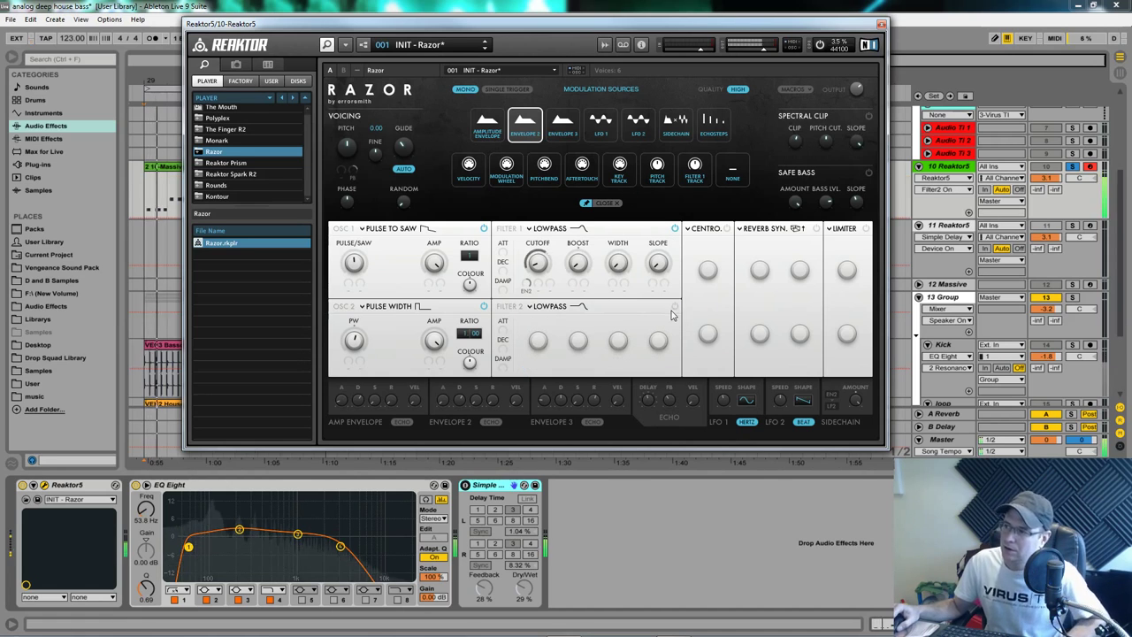
{"action": "left_click", "coordinate": [673, 307]}
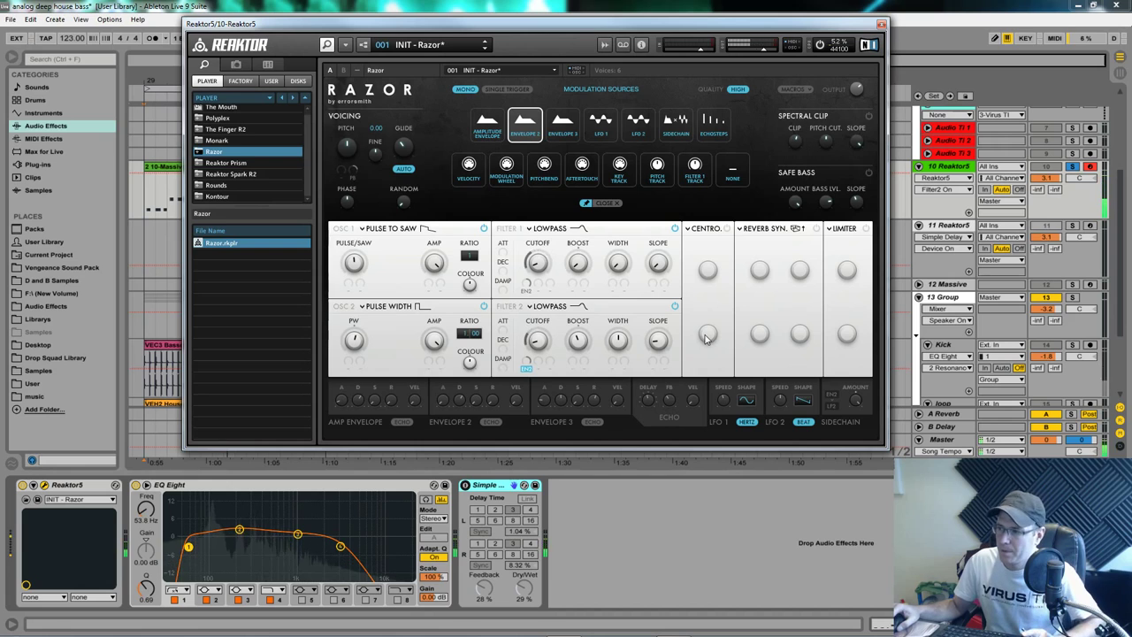
{"action": "left_click", "coordinate": [675, 228]}
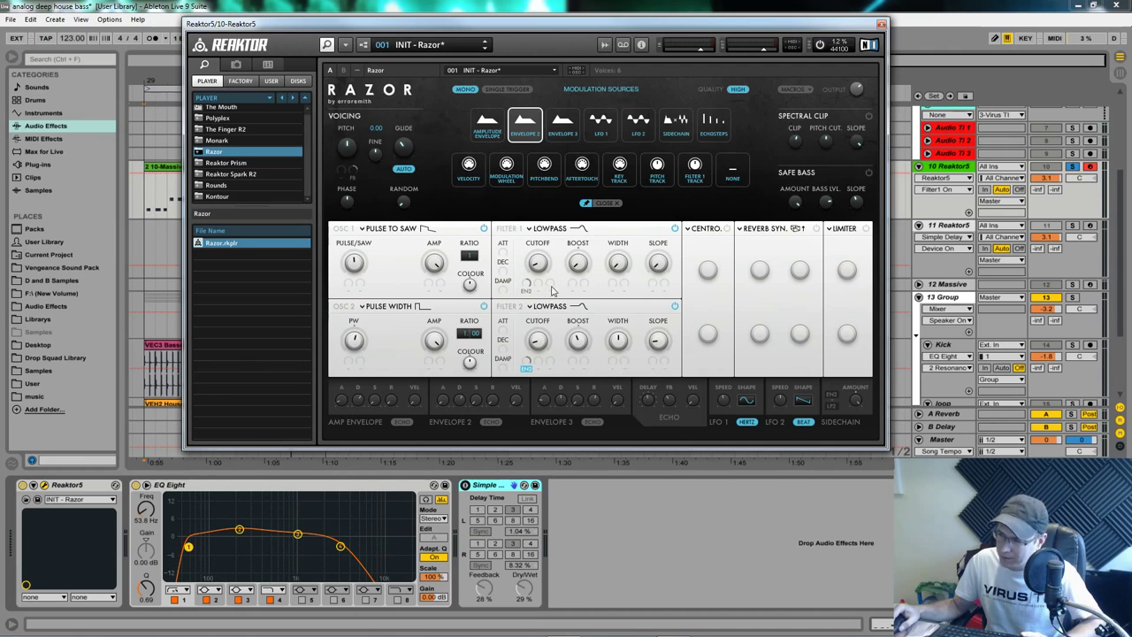
{"action": "left_click", "coordinate": [584, 269]}
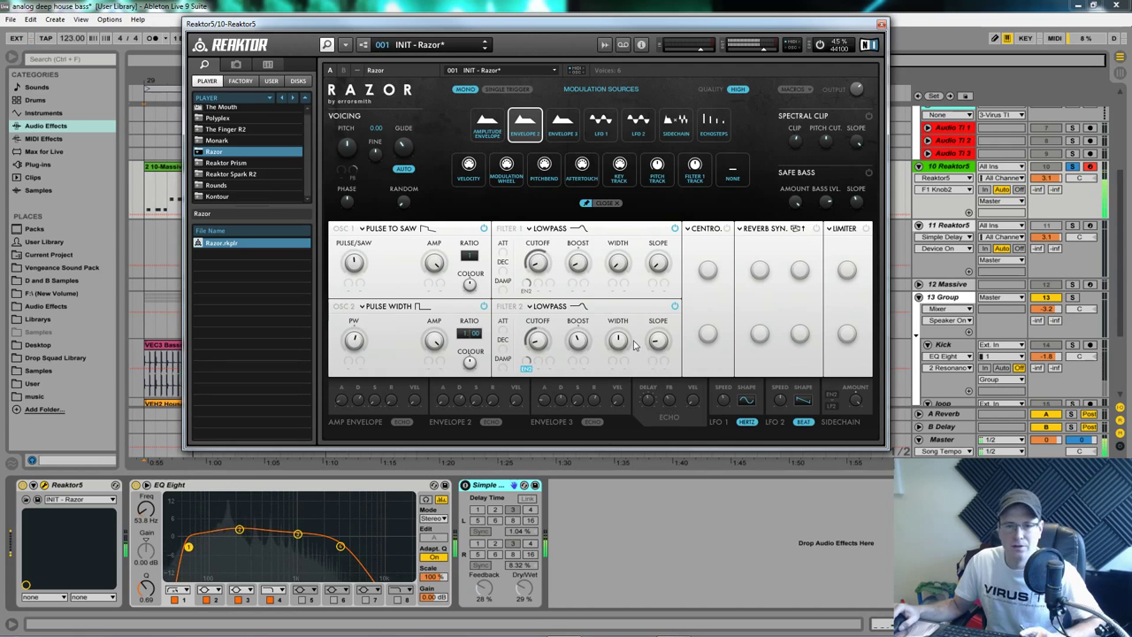
- Replace the Centroid effect with Metal, switch it on and set its amount fairly low
{"action": "left_click", "coordinate": [715, 231]}
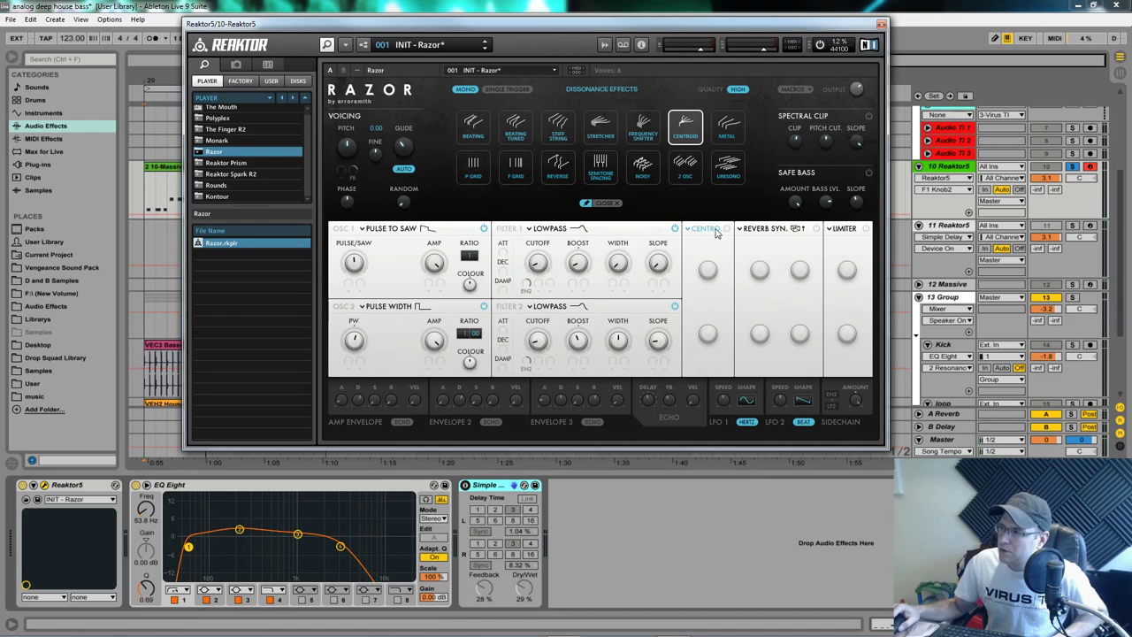
{"action": "left_click", "coordinate": [728, 133]}
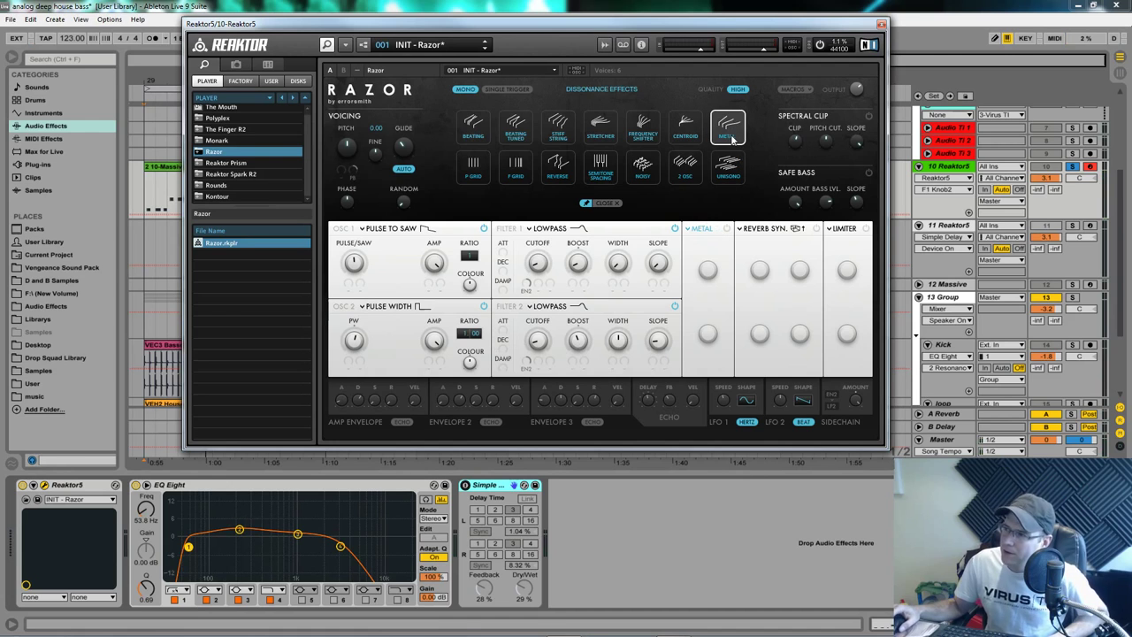
{"action": "left_click", "coordinate": [726, 229]}
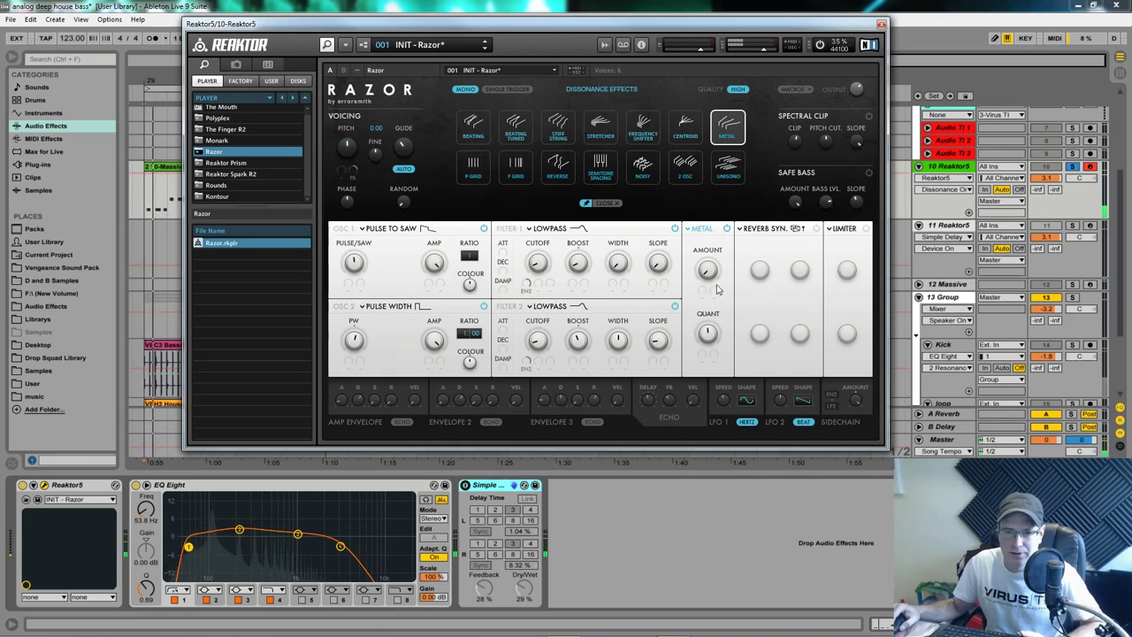
{"action": "left_click_drag", "start_coordinate": [709, 272], "coordinate": [713, 221]}
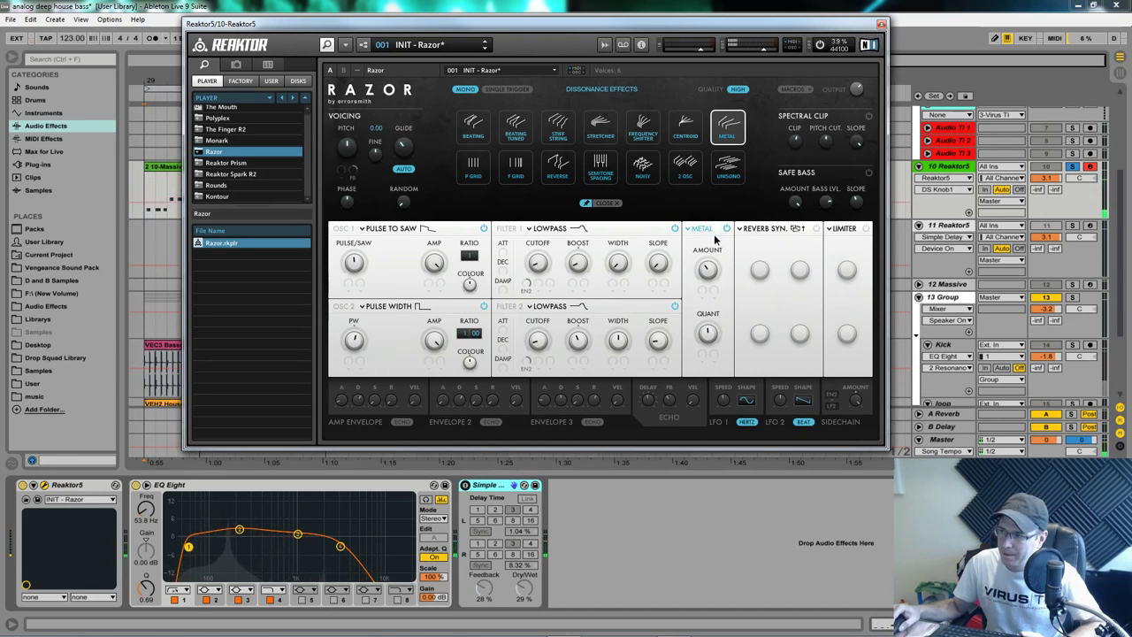
{"action": "left_click_drag", "start_coordinate": [715, 241], "coordinate": [714, 281]}
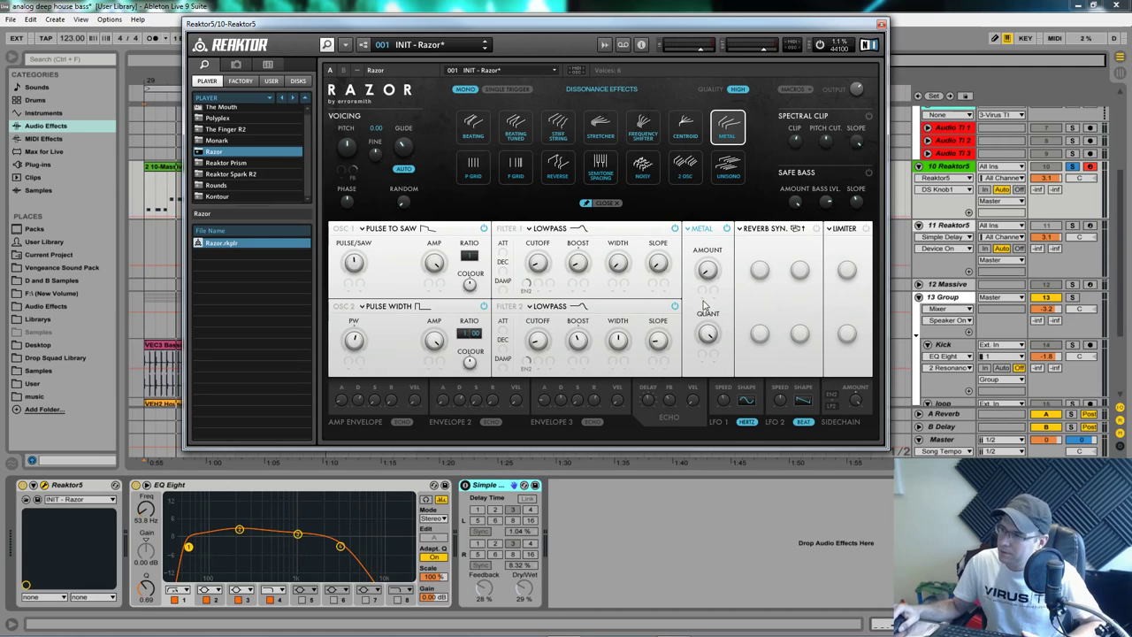
- Route Envelope 3 to the Metal amount, shape its attack, decay and release, set depth, and play
{"action": "left_click", "coordinate": [702, 300]}
{"action": "left_click", "coordinate": [573, 134]}
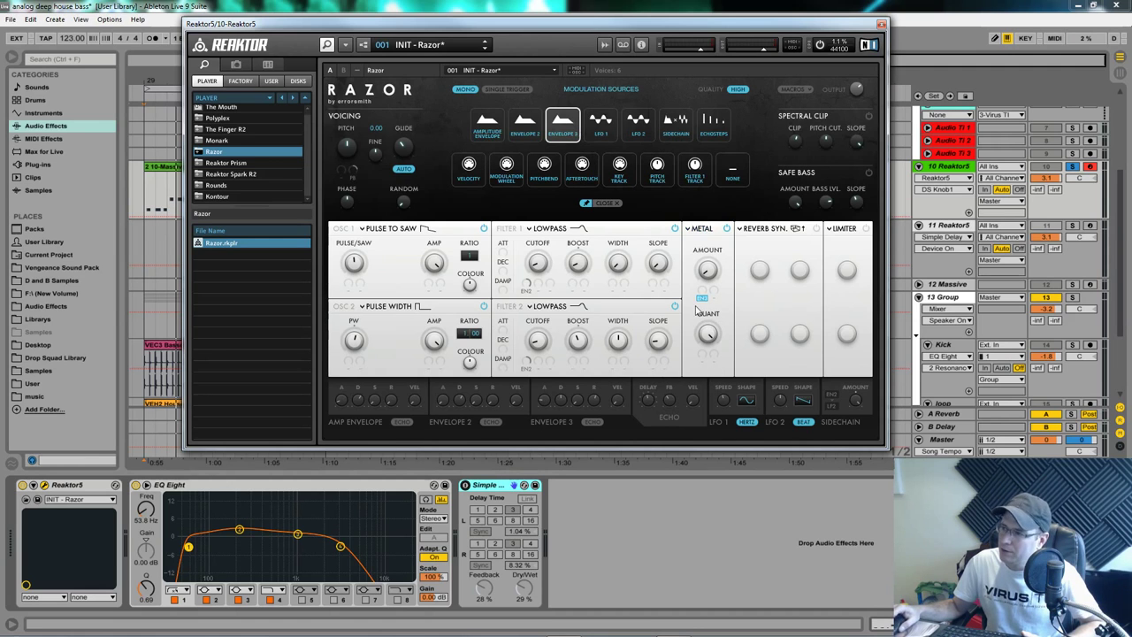
{"action": "left_click", "coordinate": [546, 402]}
{"action": "left_click", "coordinate": [594, 403]}
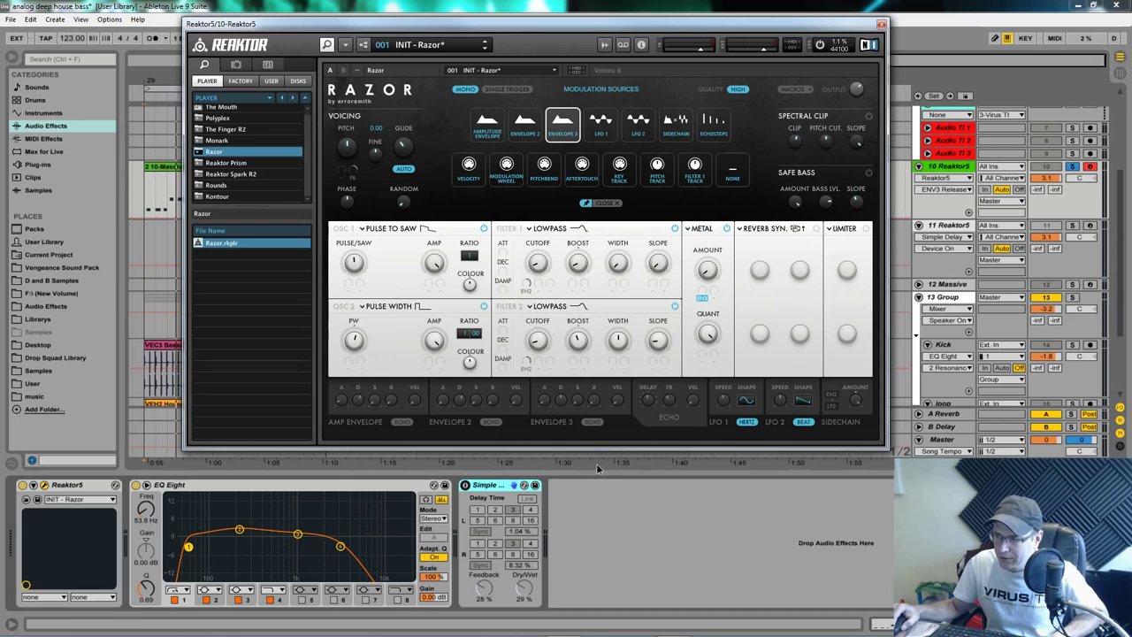
{"action": "left_click", "coordinate": [561, 401]}
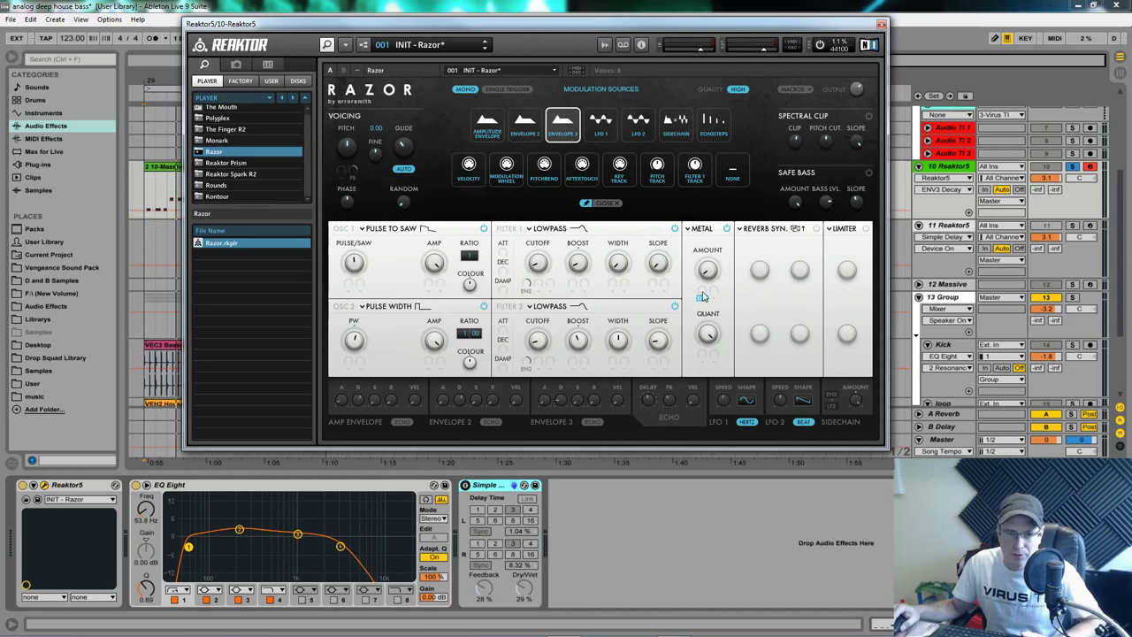
{"action": "left_click_drag", "start_coordinate": [703, 296], "coordinate": [706, 280]}
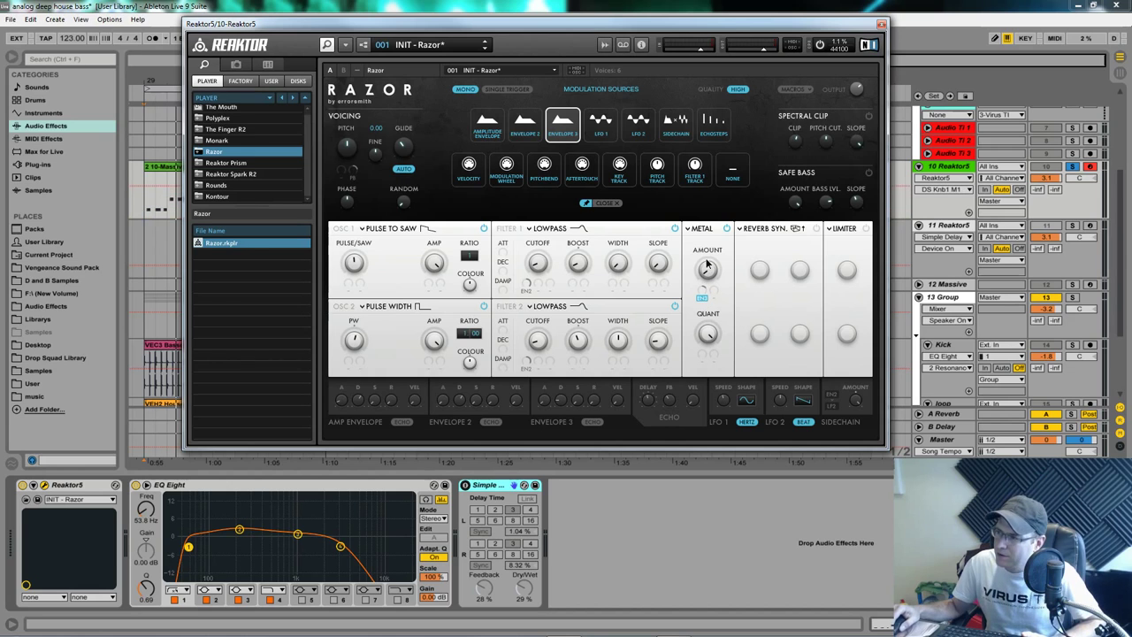
{"action": "key", "text": "space"}
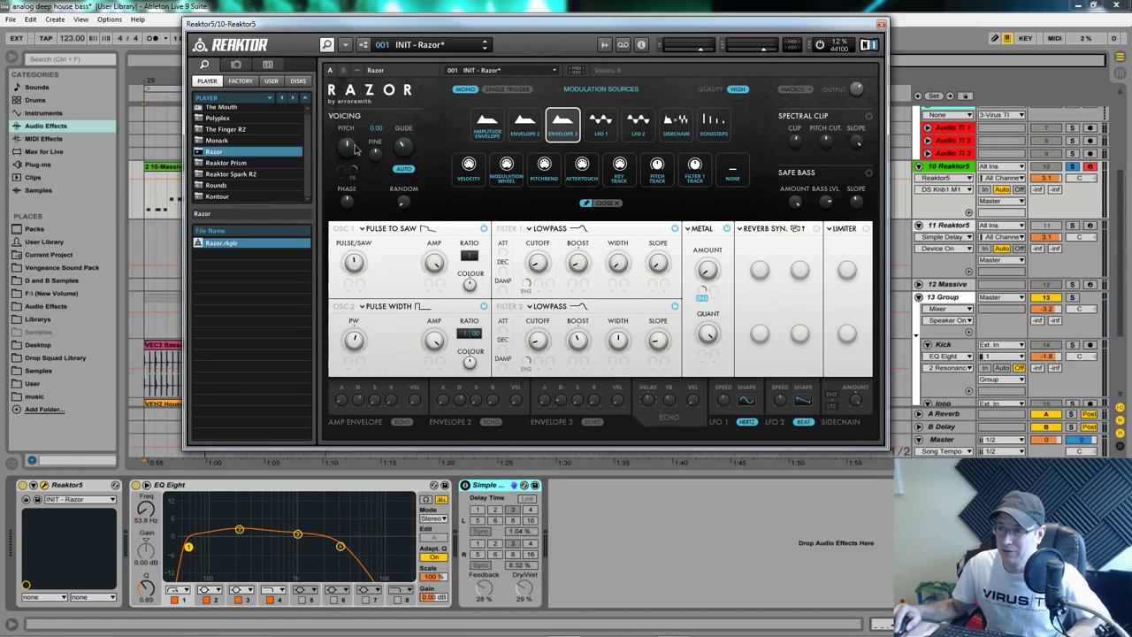
- Drop the voice pitch to -12.00, adjust glide, and shift the plugin window down and back
{"action": "left_click_drag", "start_coordinate": [356, 148], "coordinate": [355, 158]}
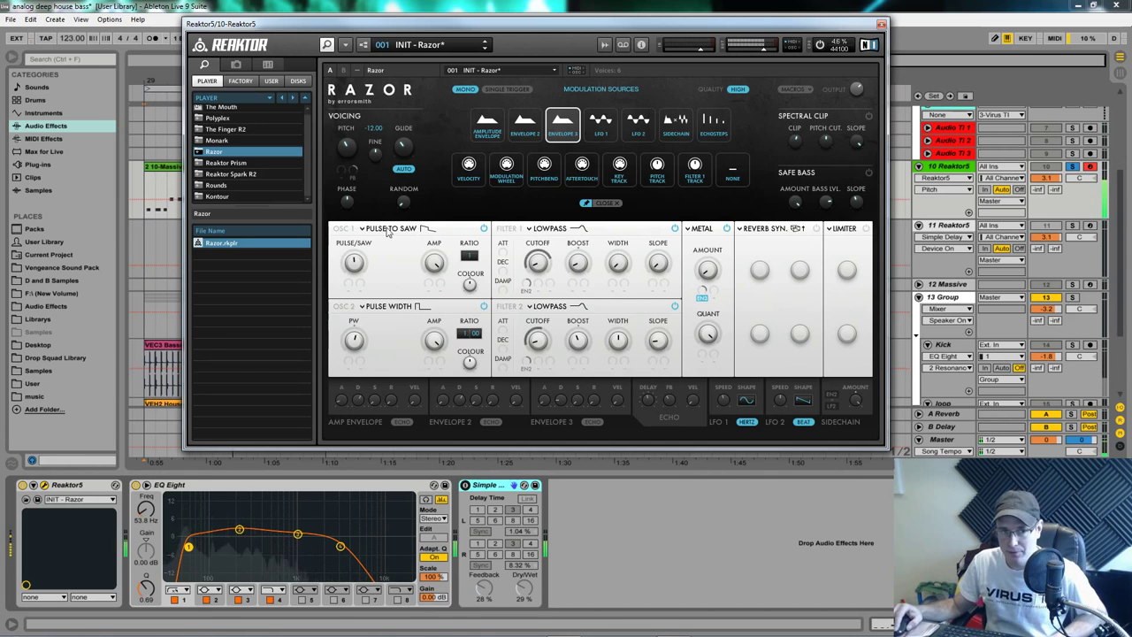
{"action": "left_click", "coordinate": [404, 147]}
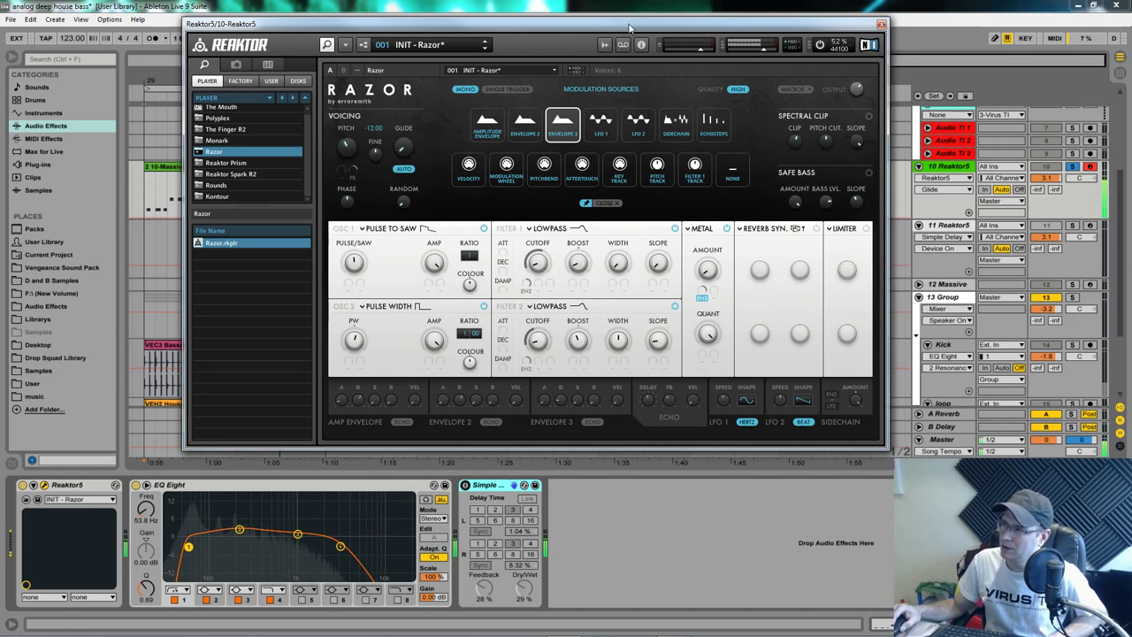
{"action": "left_click_drag", "start_coordinate": [629, 27], "coordinate": [648, 291]}
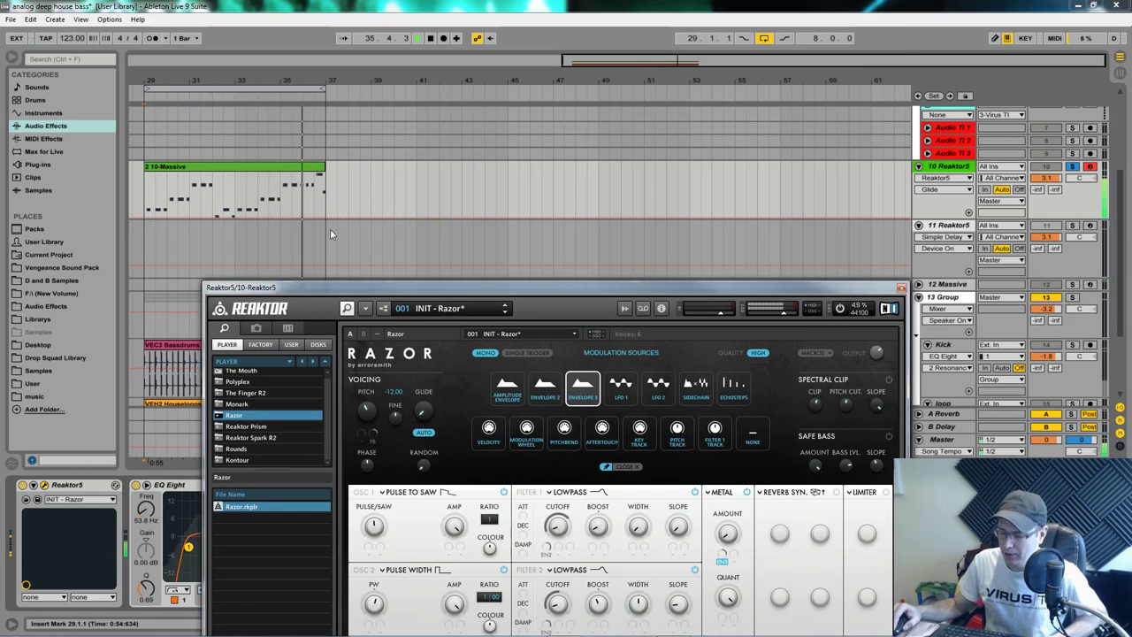
{"action": "left_click_drag", "start_coordinate": [428, 288], "coordinate": [432, 116]}
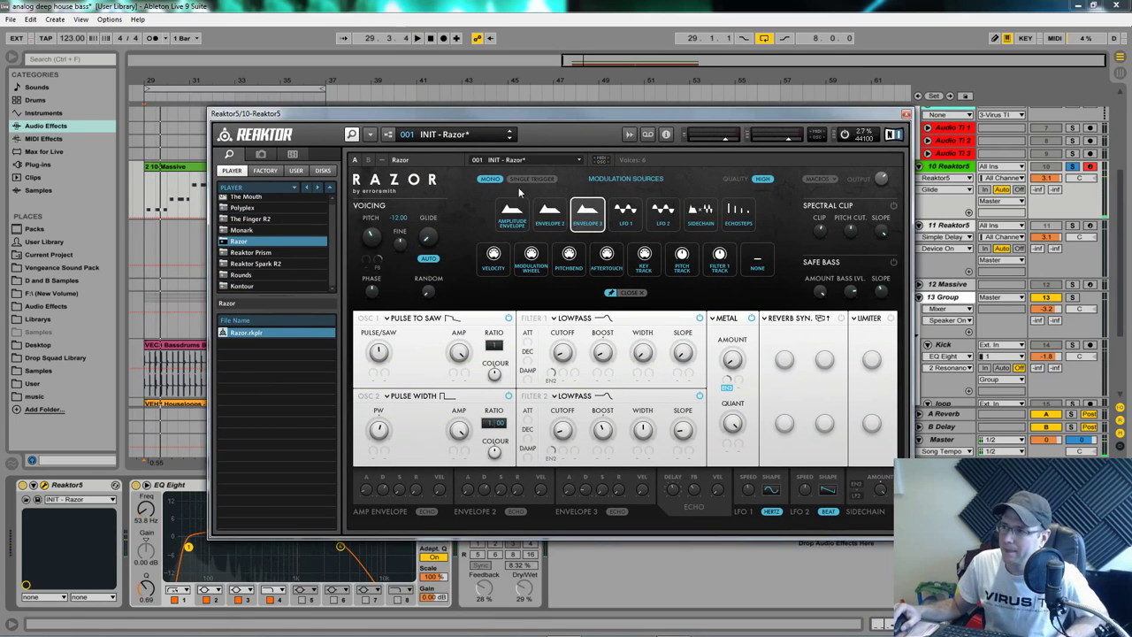
- Switch voicing to poly and enable Safe Bass, adjusting its amount and bass level
{"action": "left_click", "coordinate": [491, 180]}
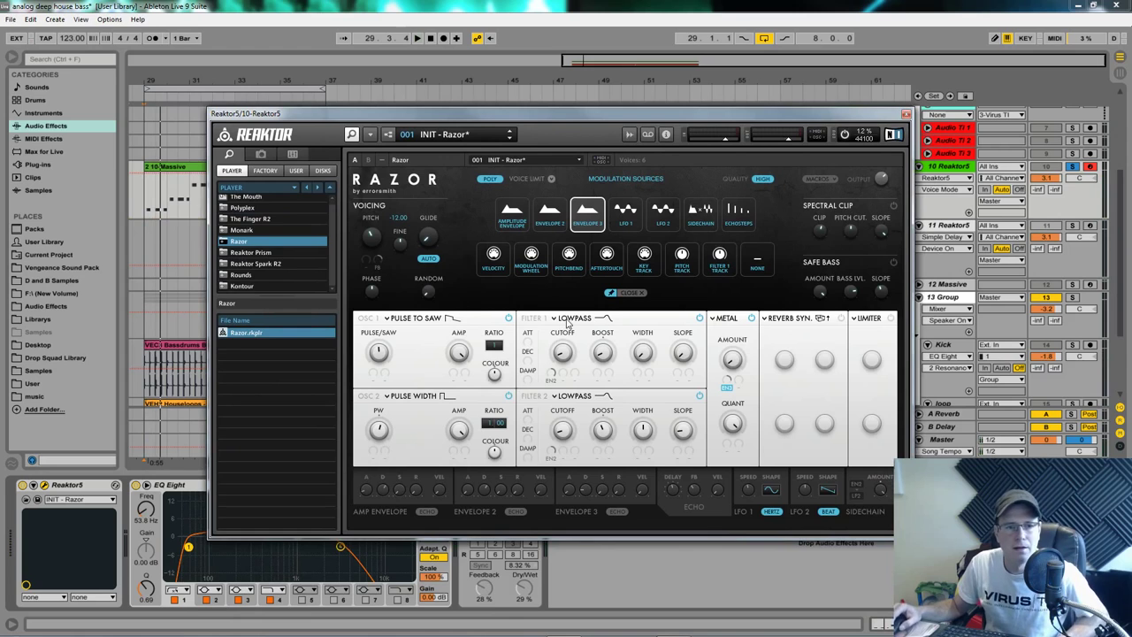
{"action": "left_click", "coordinate": [894, 262]}
{"action": "left_click", "coordinate": [823, 293]}
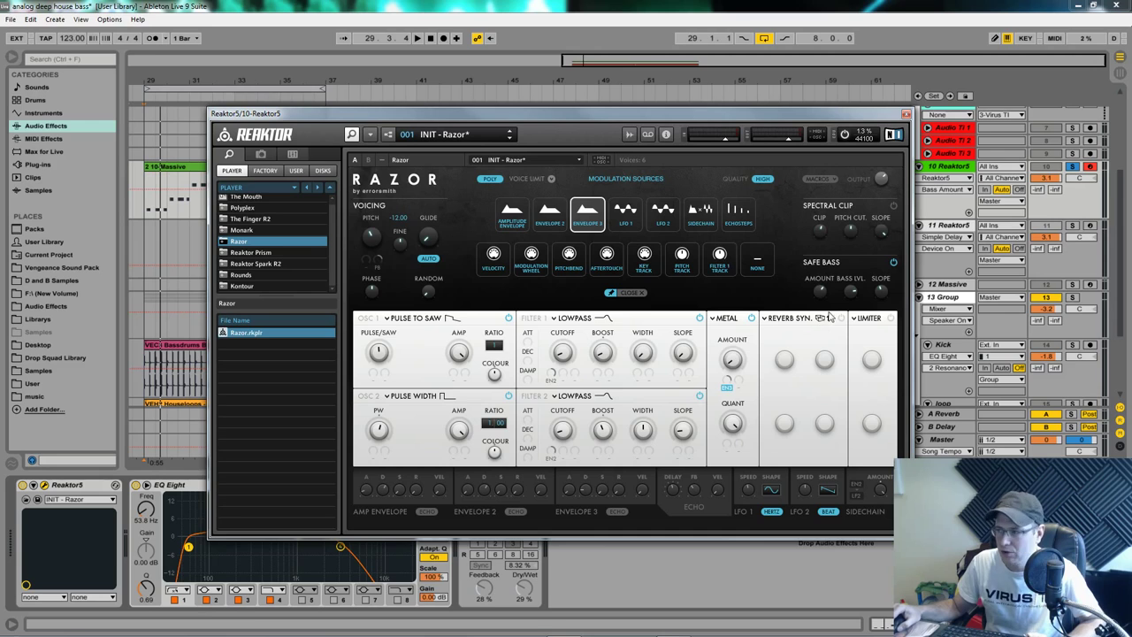
{"action": "left_click", "coordinate": [847, 299]}
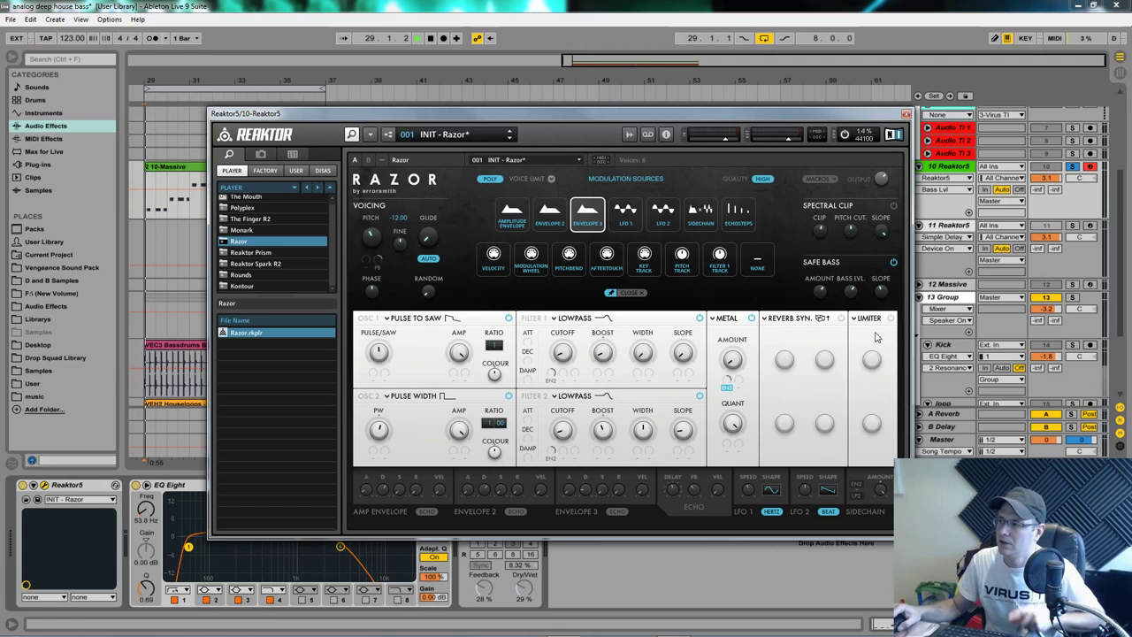
{"action": "left_click", "coordinate": [893, 263]}
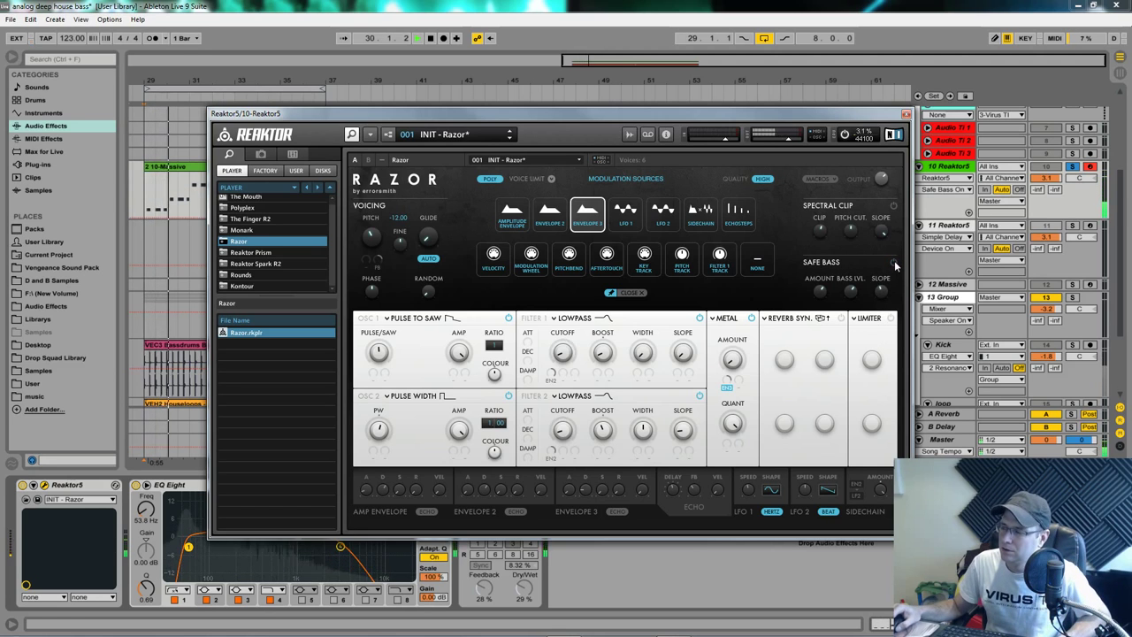
{"action": "left_click", "coordinate": [893, 263]}
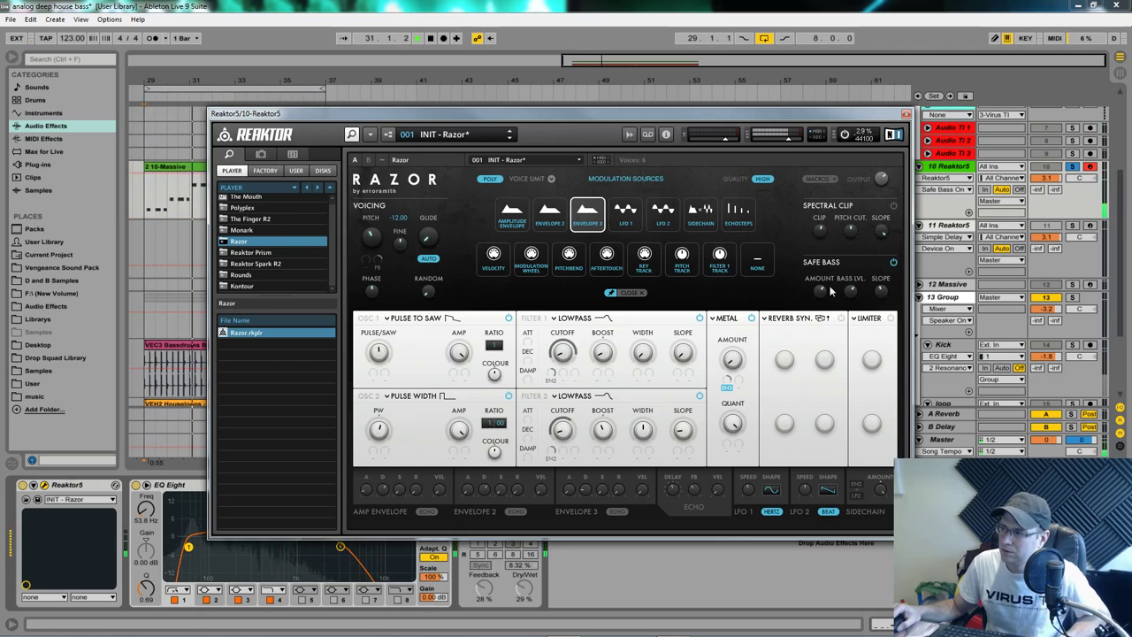
{"action": "left_click_drag", "start_coordinate": [827, 292], "coordinate": [823, 322]}
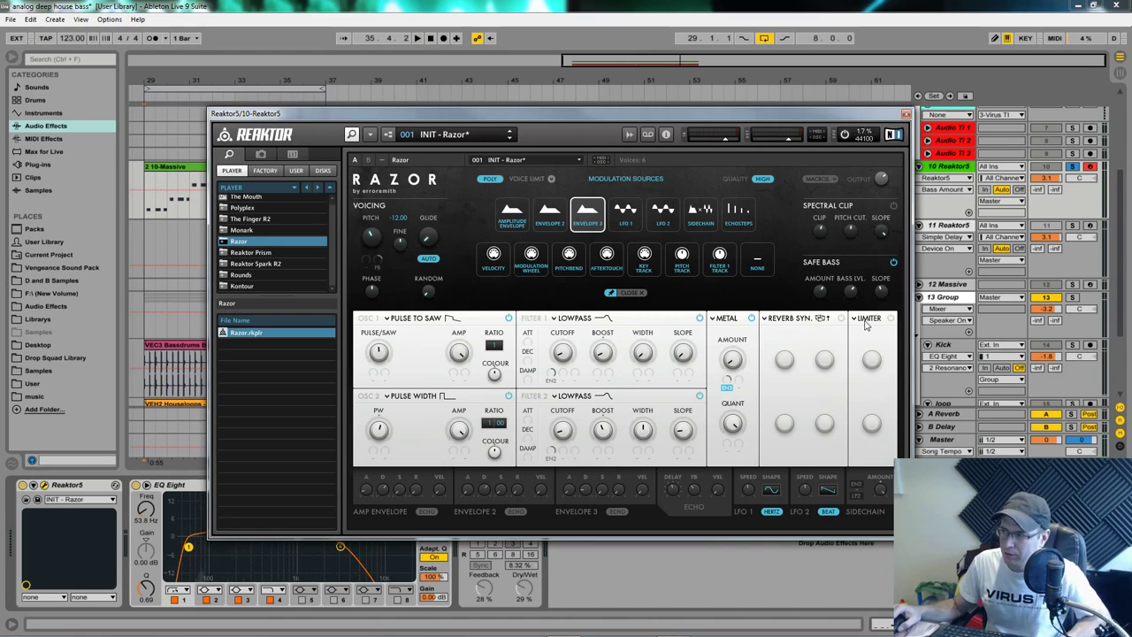
- Replace the limiter with the Saturator, bypassing it twice to compare before leaving it on
{"action": "left_click", "coordinate": [866, 321]}
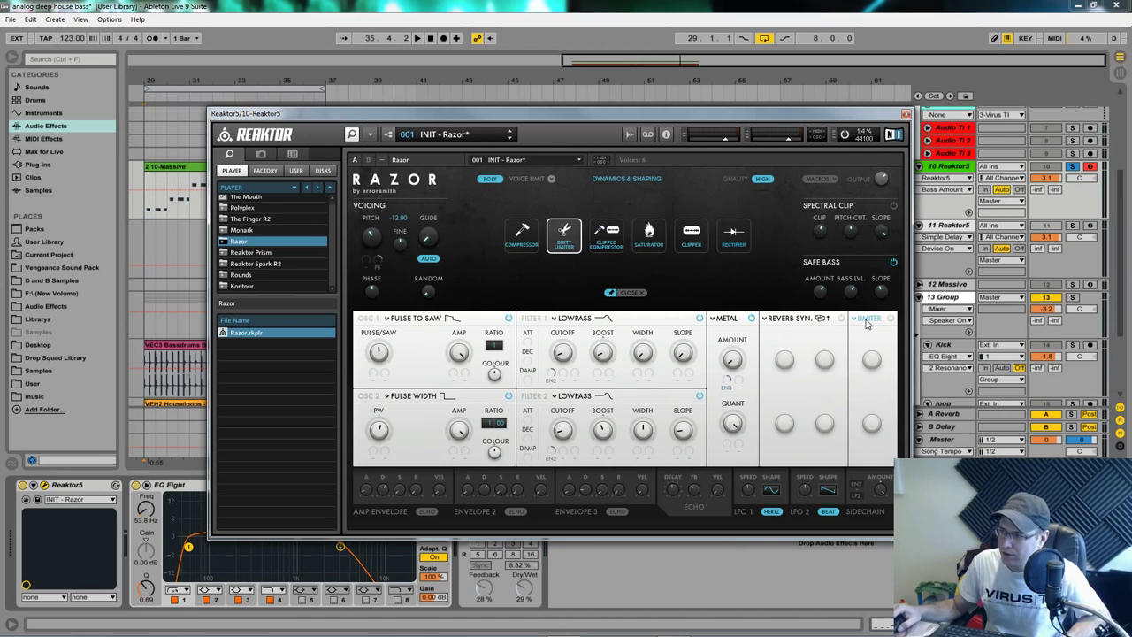
{"action": "left_click", "coordinate": [651, 233]}
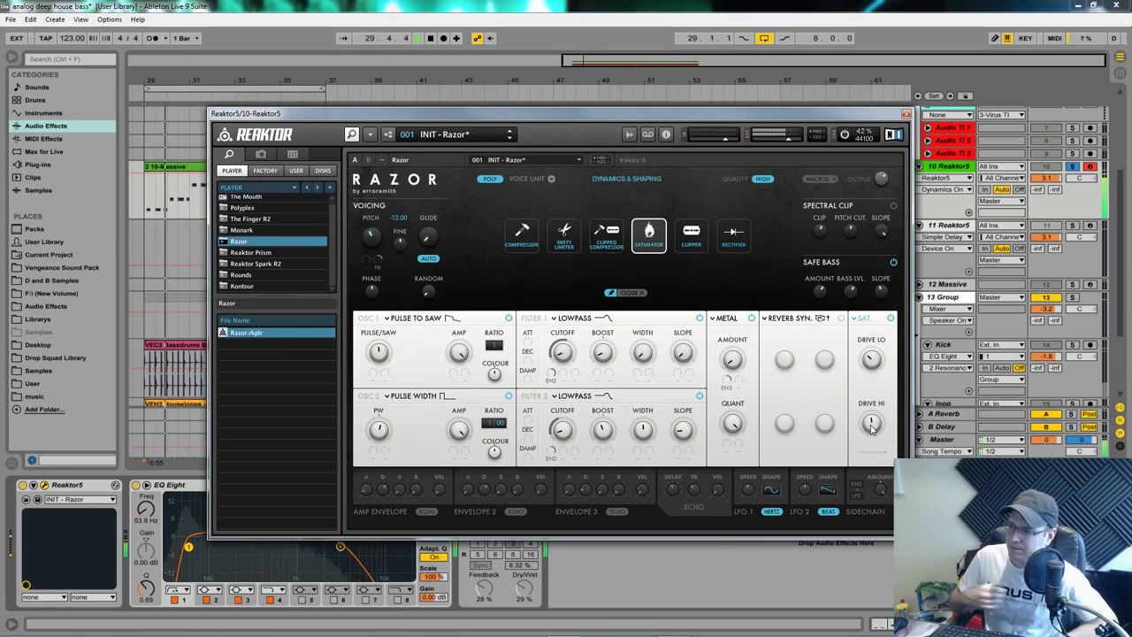
{"action": "left_click", "coordinate": [890, 318]}
{"action": "left_click", "coordinate": [890, 318]}
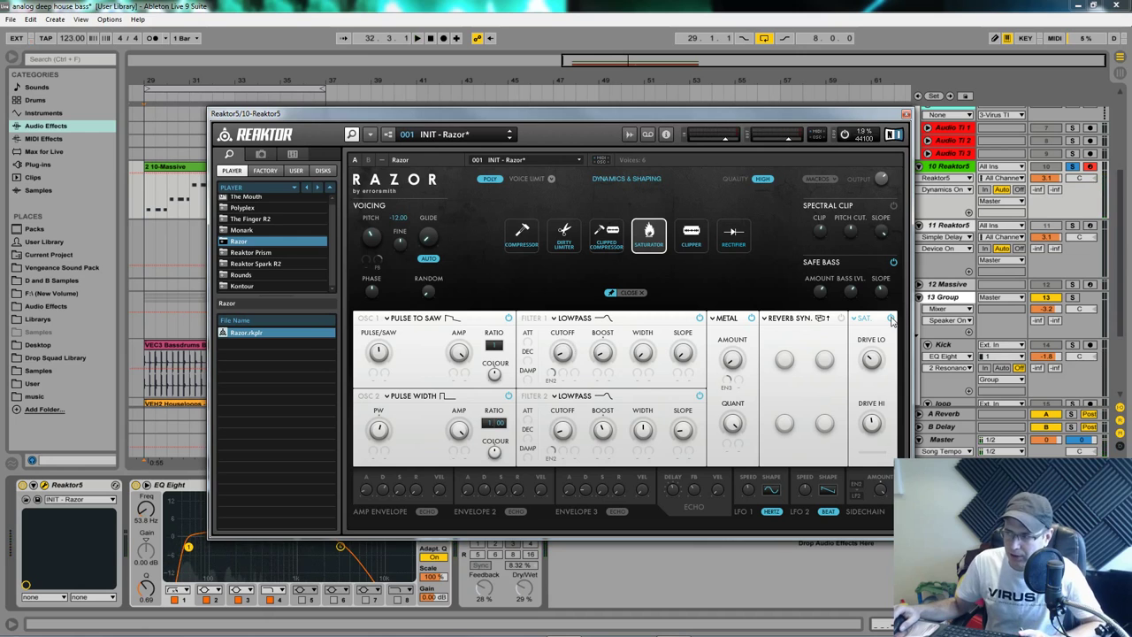
{"action": "left_click", "coordinate": [890, 318]}
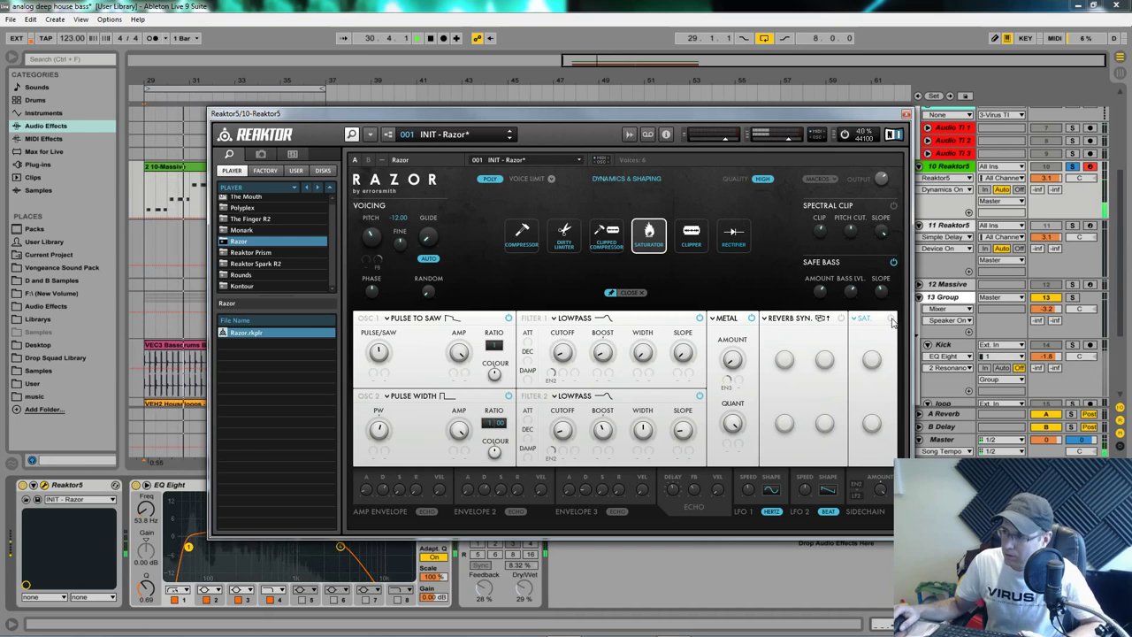
{"action": "left_click", "coordinate": [891, 318]}
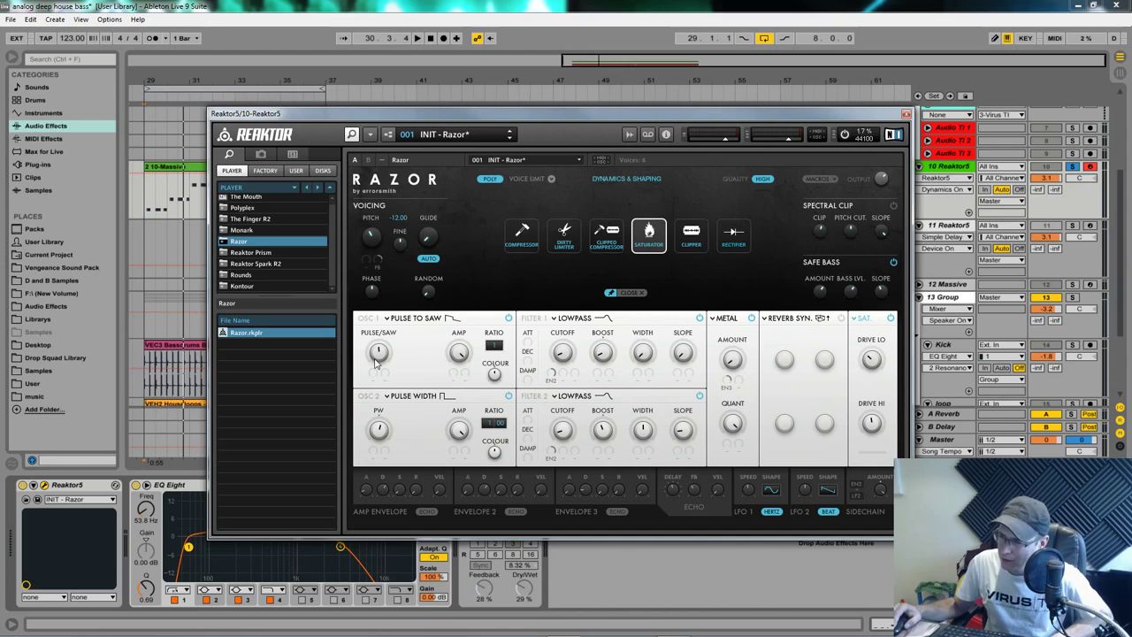
- Show the macro assignments, check the OSC 1 and OSC 2 slots, then select FLT 1
{"action": "left_click", "coordinate": [819, 179]}
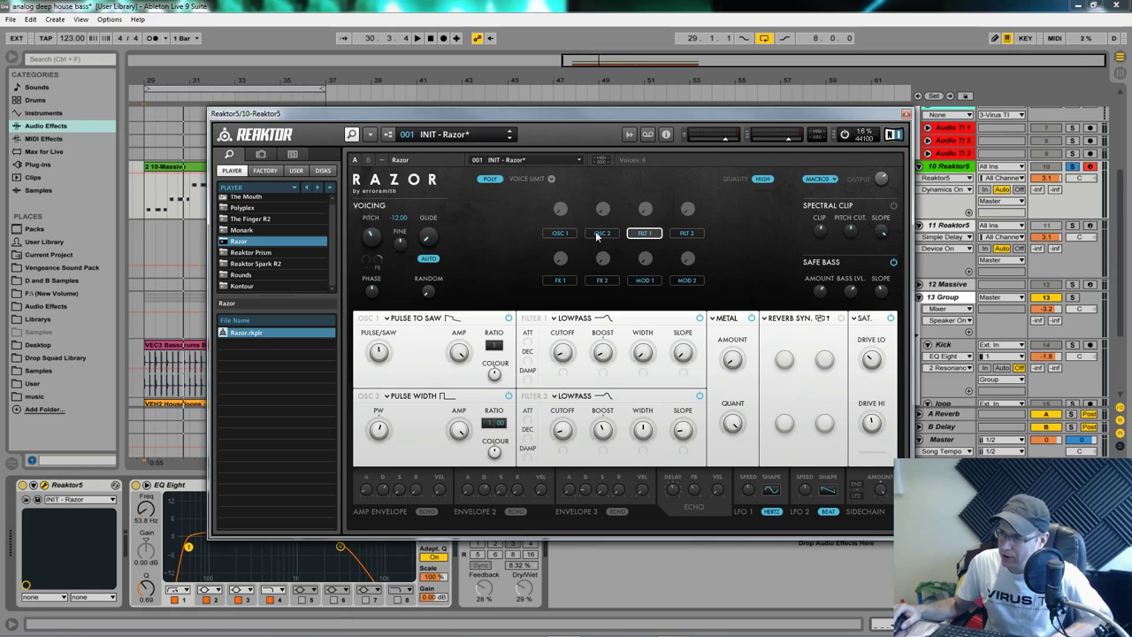
{"action": "left_click", "coordinate": [560, 233]}
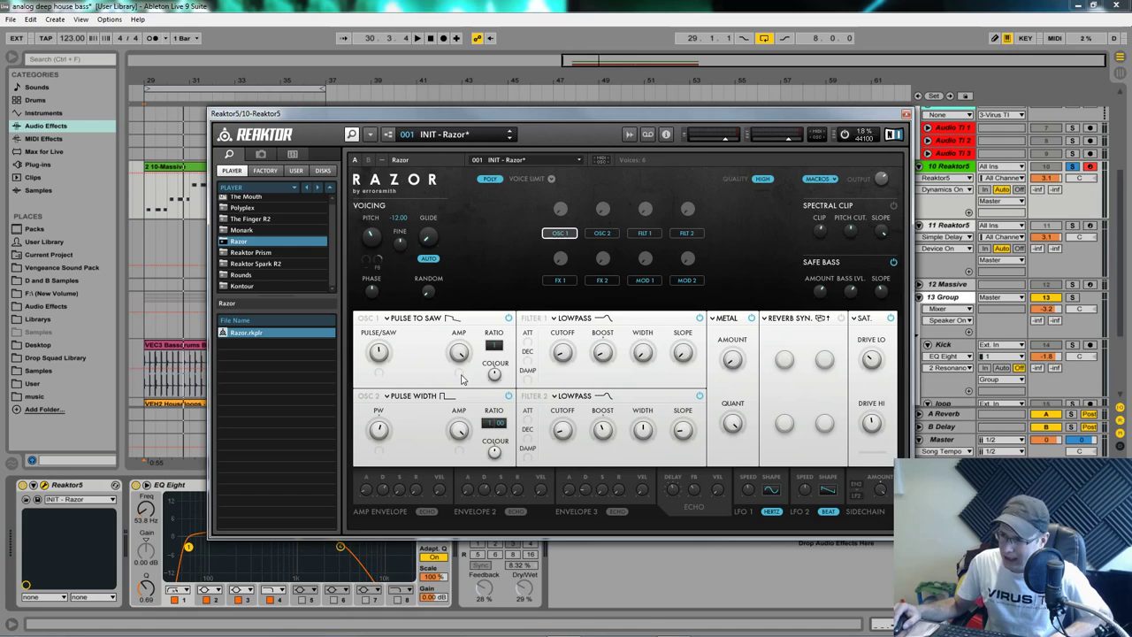
{"action": "left_click", "coordinate": [611, 235]}
{"action": "left_click", "coordinate": [555, 234]}
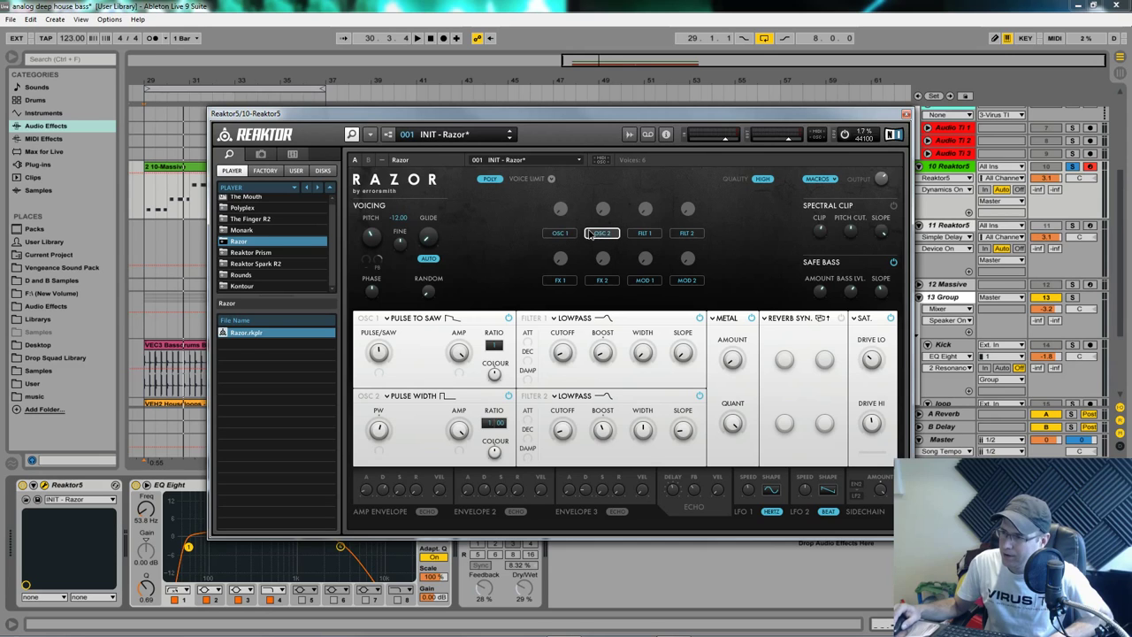
{"action": "left_click", "coordinate": [636, 233]}
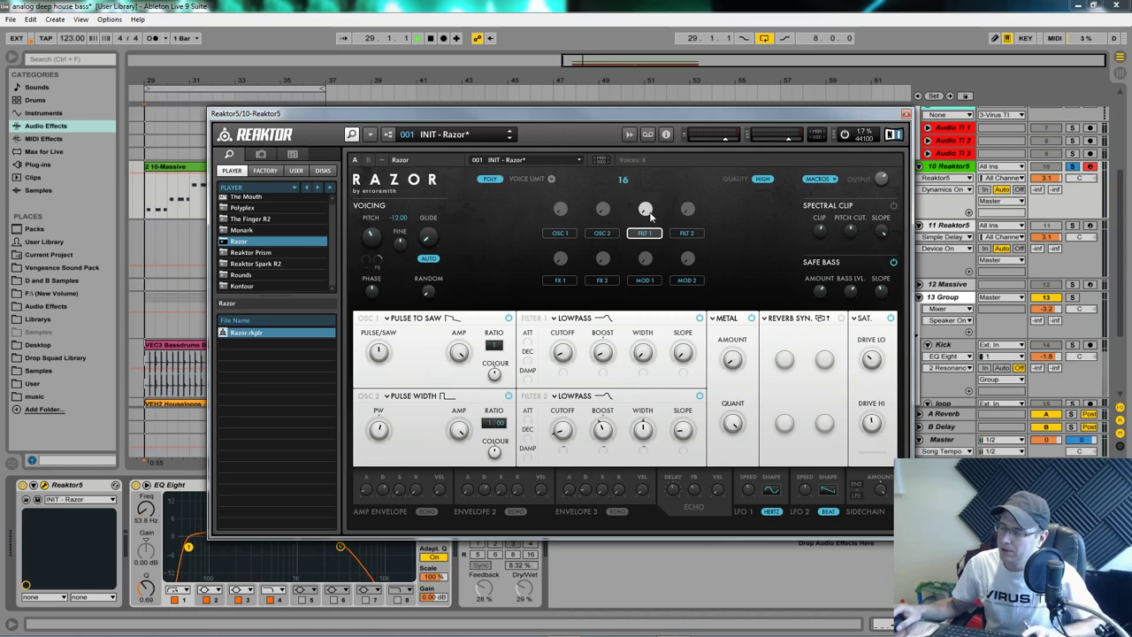
- Drag the FLT 1 macro knob from 24 up to about 75
{"action": "mouse_move", "coordinate": [648, 205]}
{"action": "left_mouse_down"}
{"action": "mouse_move", "coordinate": [650, 134]}
{"action": "mouse_move", "coordinate": [658, 222]}
{"action": "left_mouse_up"}
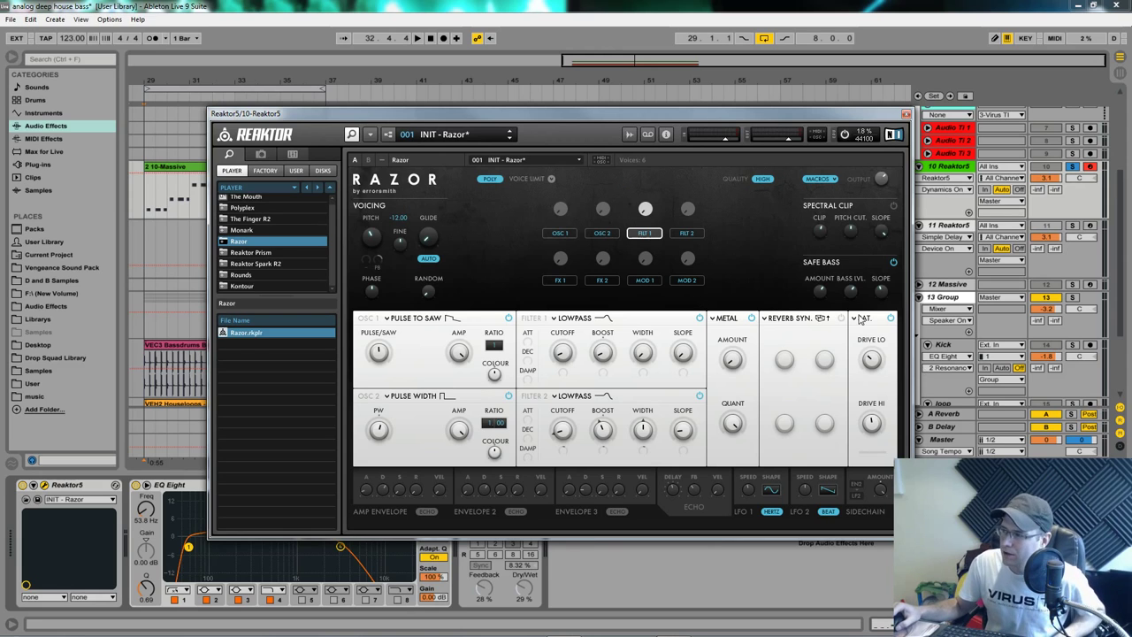
- Select the FX 2 macro slot and open the Reverb Syn. slot's stereo effects chooser
{"action": "left_click", "coordinate": [594, 280]}
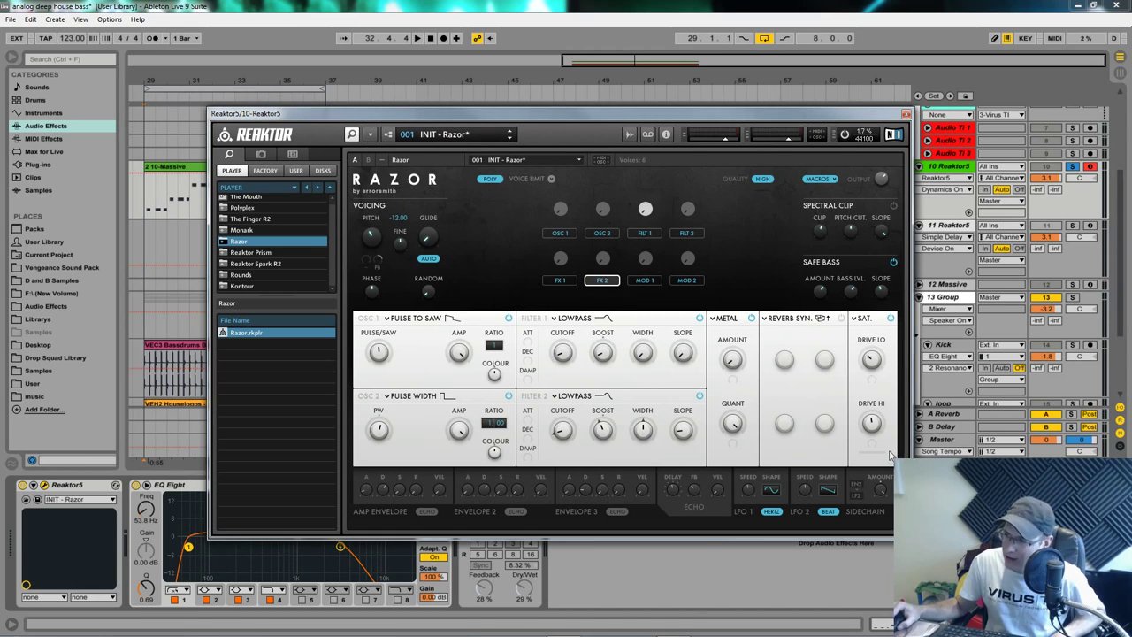
{"action": "left_click", "coordinate": [823, 320]}
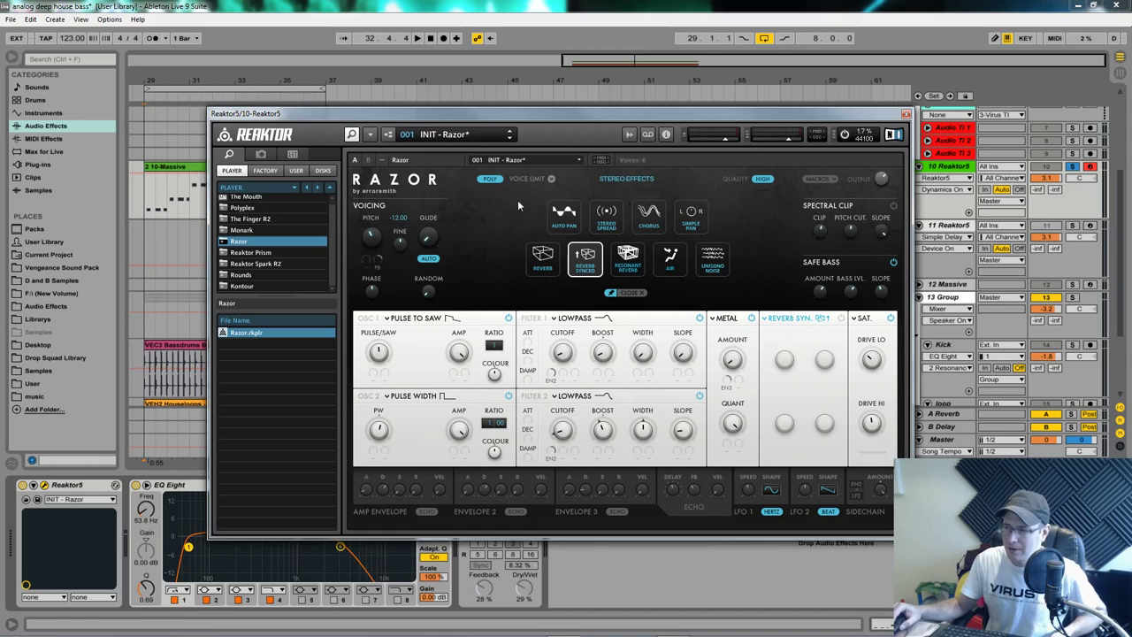
- Set voicing to mono single trigger, close the effects chooser, and show the macro knobs again
{"action": "left_click", "coordinate": [491, 179]}
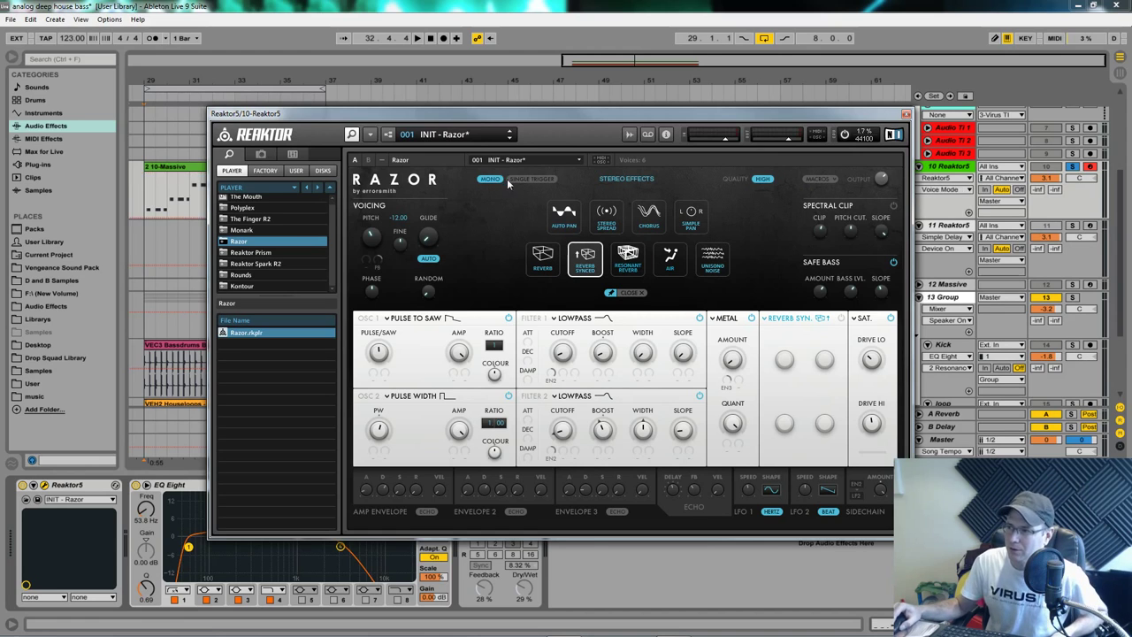
{"action": "left_click", "coordinate": [823, 320]}
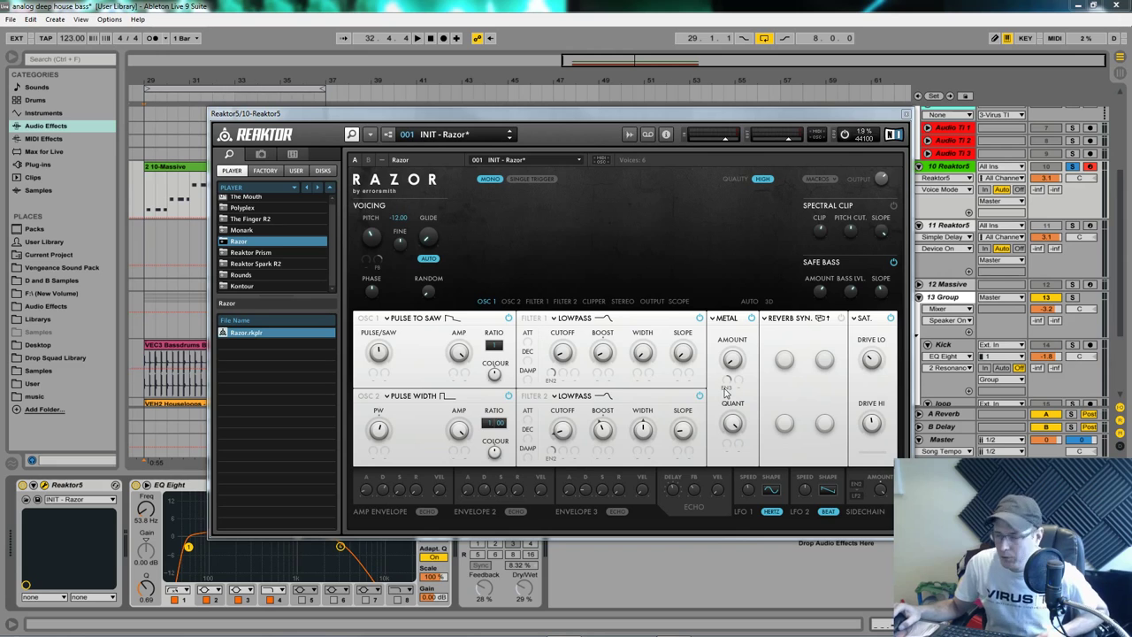
{"action": "left_click", "coordinate": [823, 180]}
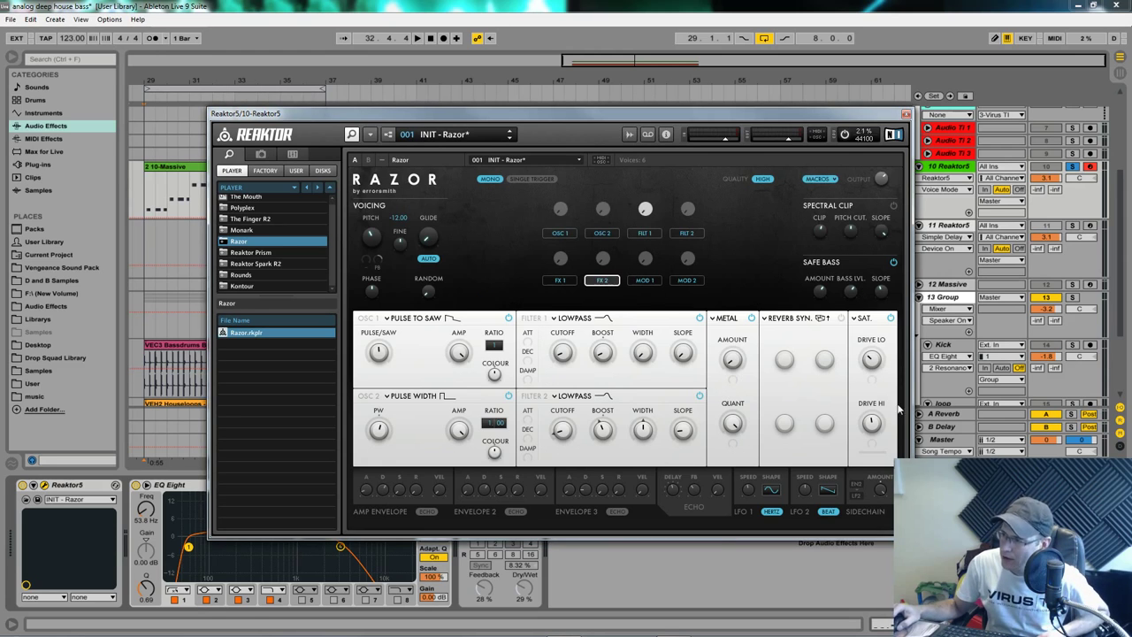
- Tie Drive Lo to the FX 2 macro, start playback, and audition the FLT 1 macro
{"action": "mouse_move", "coordinate": [872, 384]}
{"action": "left_mouse_down"}
{"action": "mouse_move", "coordinate": [875, 371]}
{"action": "mouse_move", "coordinate": [875, 389]}
{"action": "left_mouse_up"}
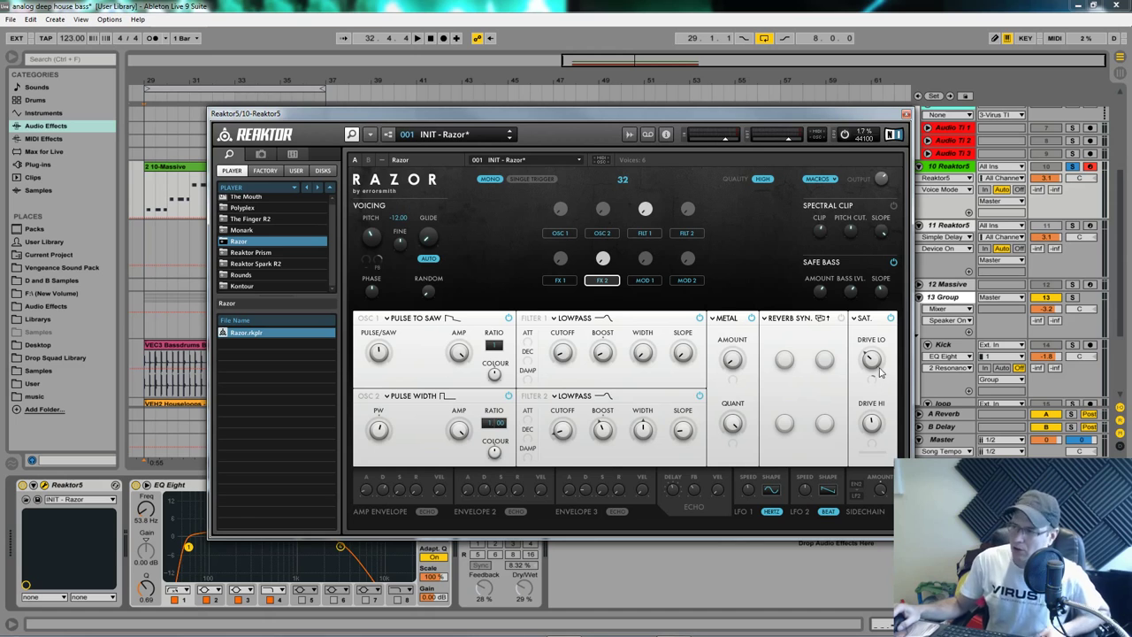
{"action": "key", "text": "space"}
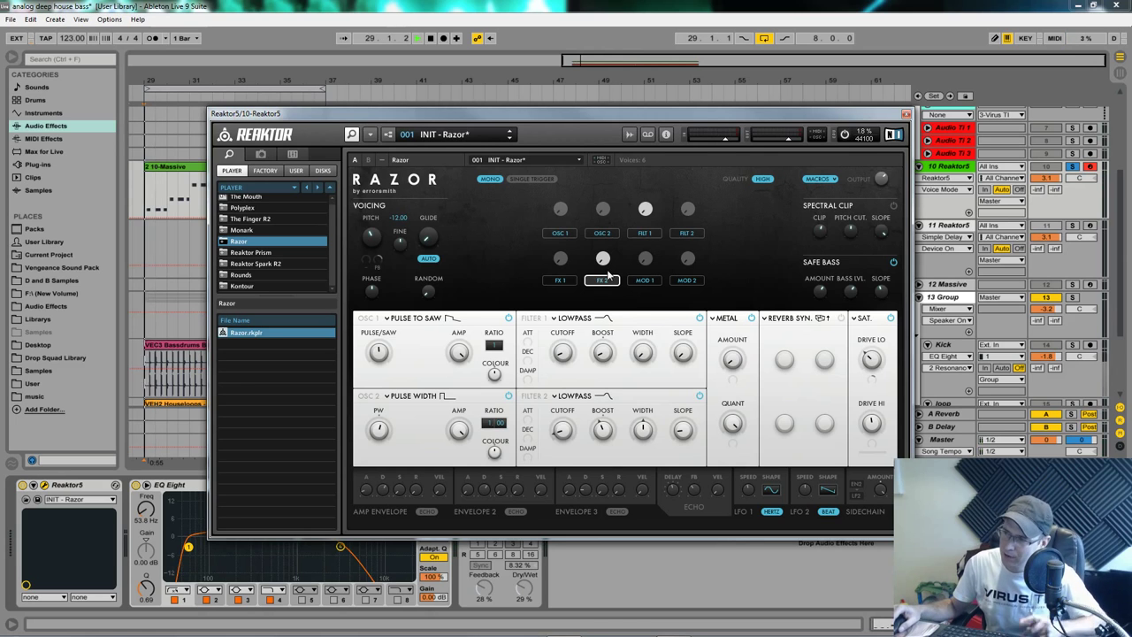
{"action": "mouse_move", "coordinate": [605, 218]}
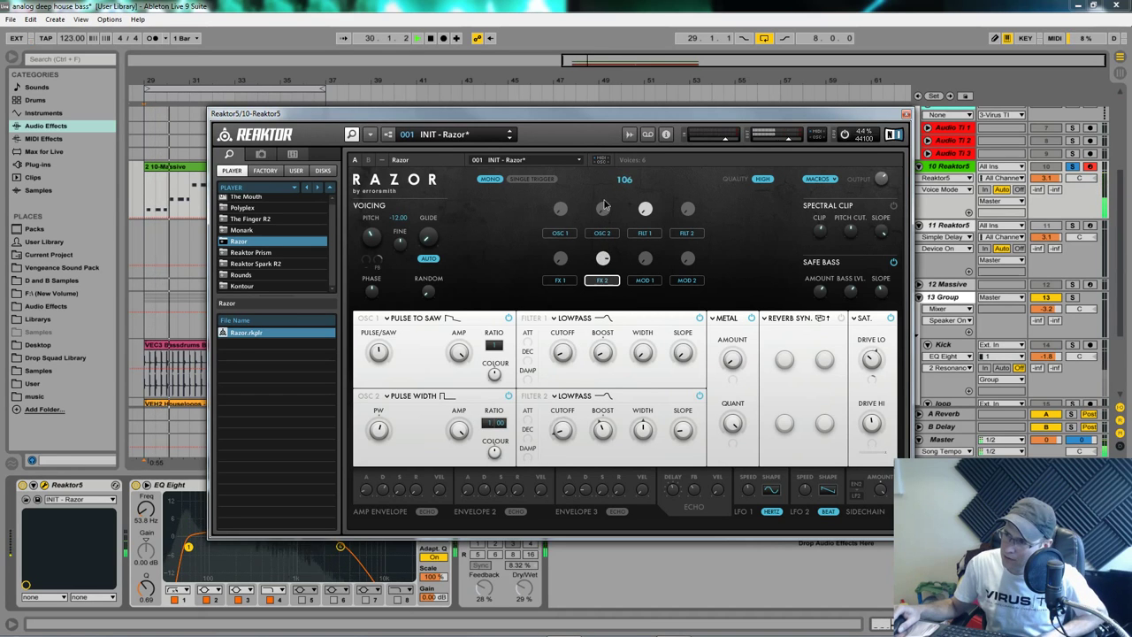
{"action": "left_click", "coordinate": [644, 207]}
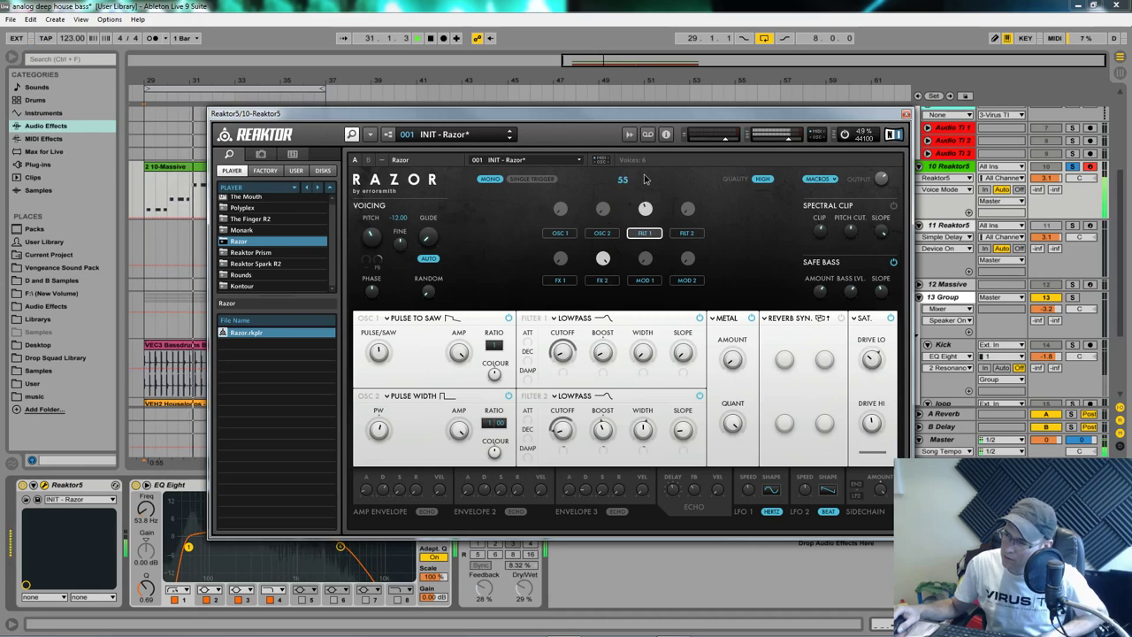
- Compare the FX 2 macro at its extremes, switching back to FLT 1 afterward
{"action": "left_click", "coordinate": [622, 262]}
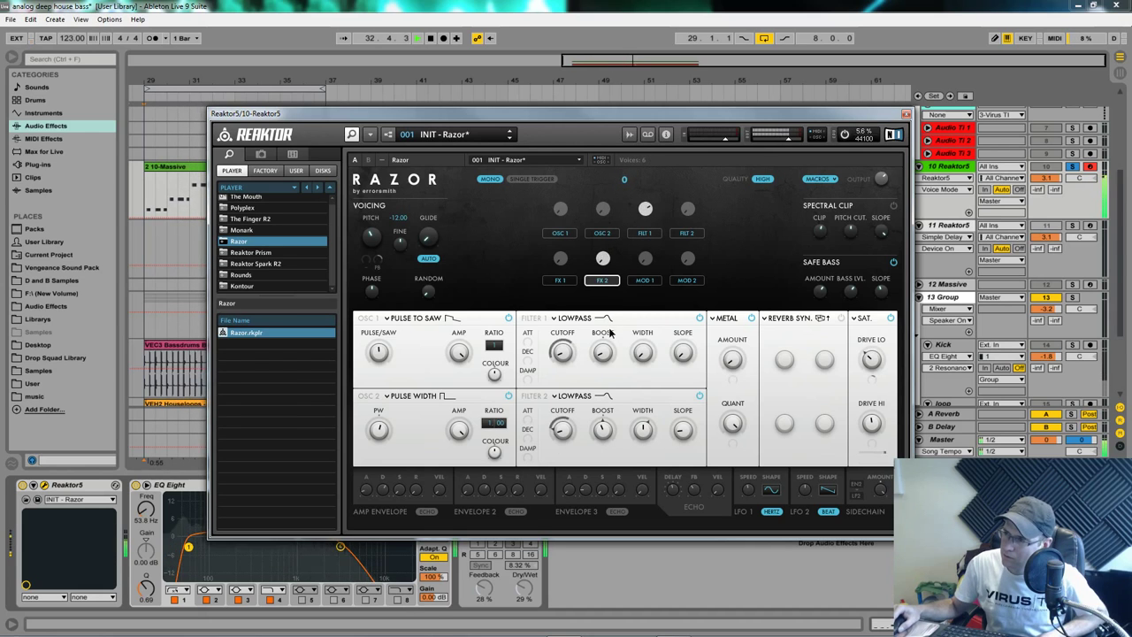
{"action": "left_click", "coordinate": [644, 233]}
{"action": "left_click", "coordinate": [602, 260]}
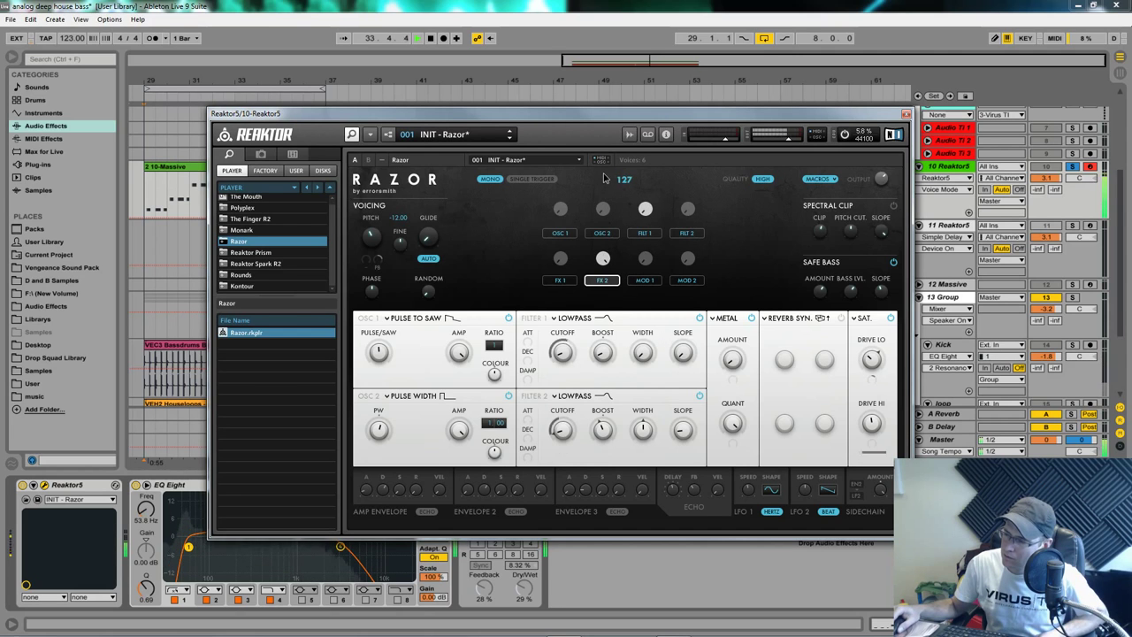
{"action": "left_click", "coordinate": [644, 233]}
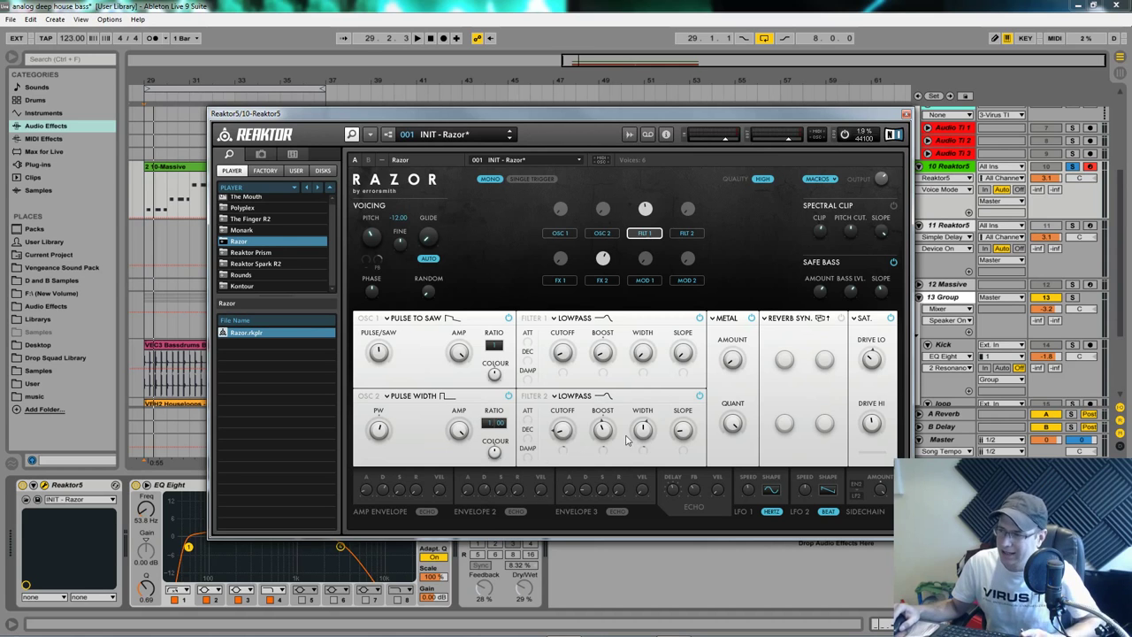
- Lower Filter 2's cutoff to 10 and start the bass loop playing
{"action": "left_click", "coordinate": [566, 442]}
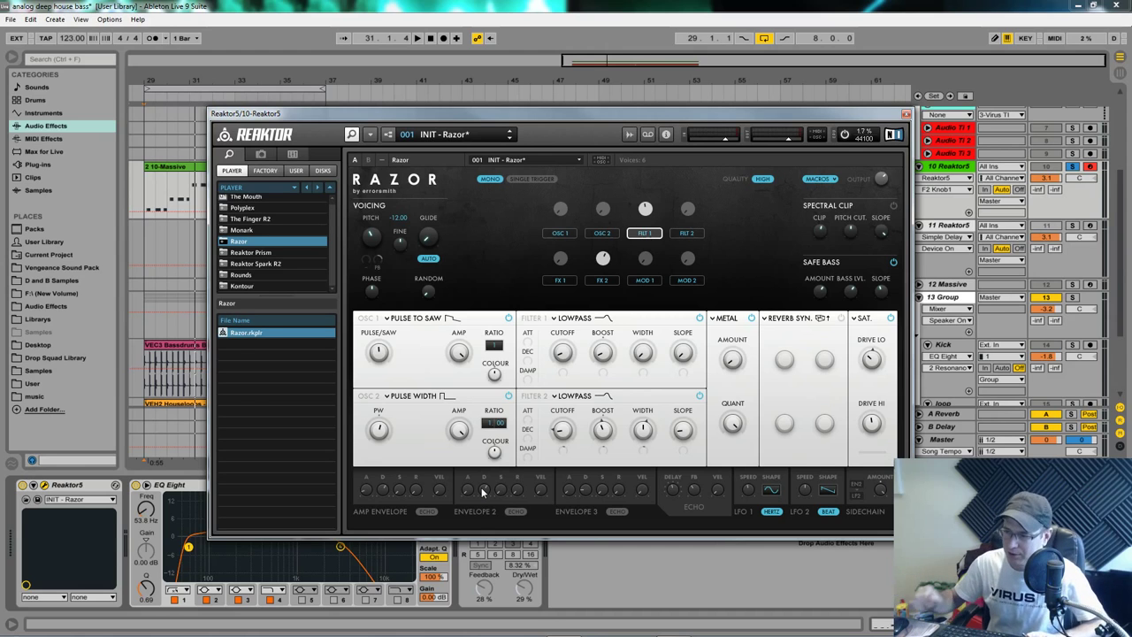
{"action": "key", "text": "space"}
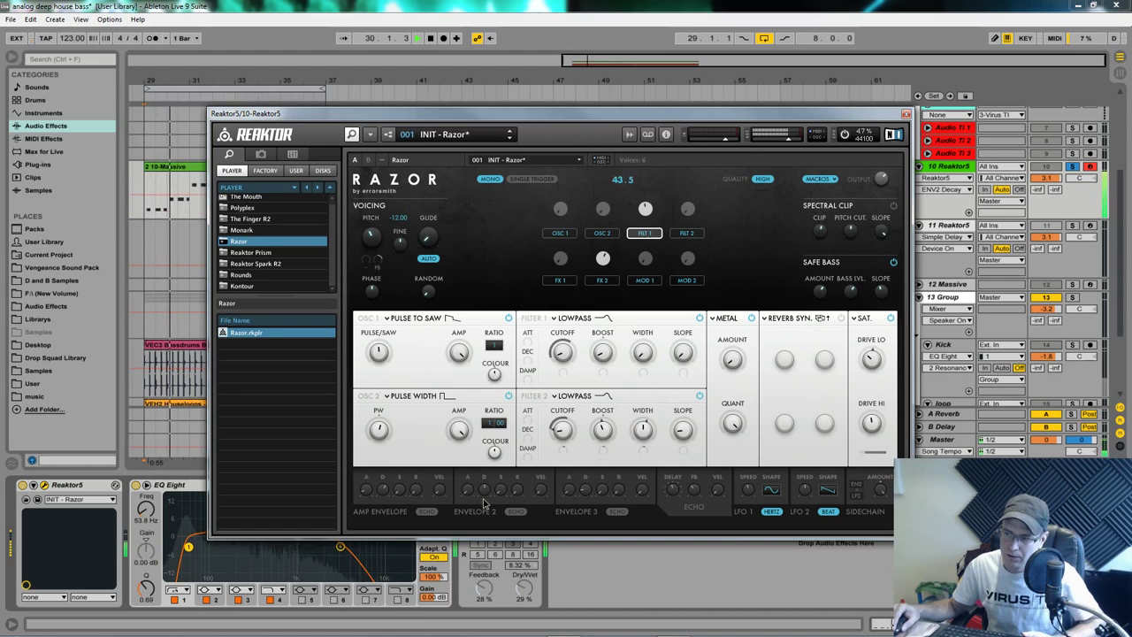
- Switch on the Simple Delay that follows Razor in the device chain
{"action": "left_click_drag", "start_coordinate": [616, 121], "coordinate": [621, 15]}
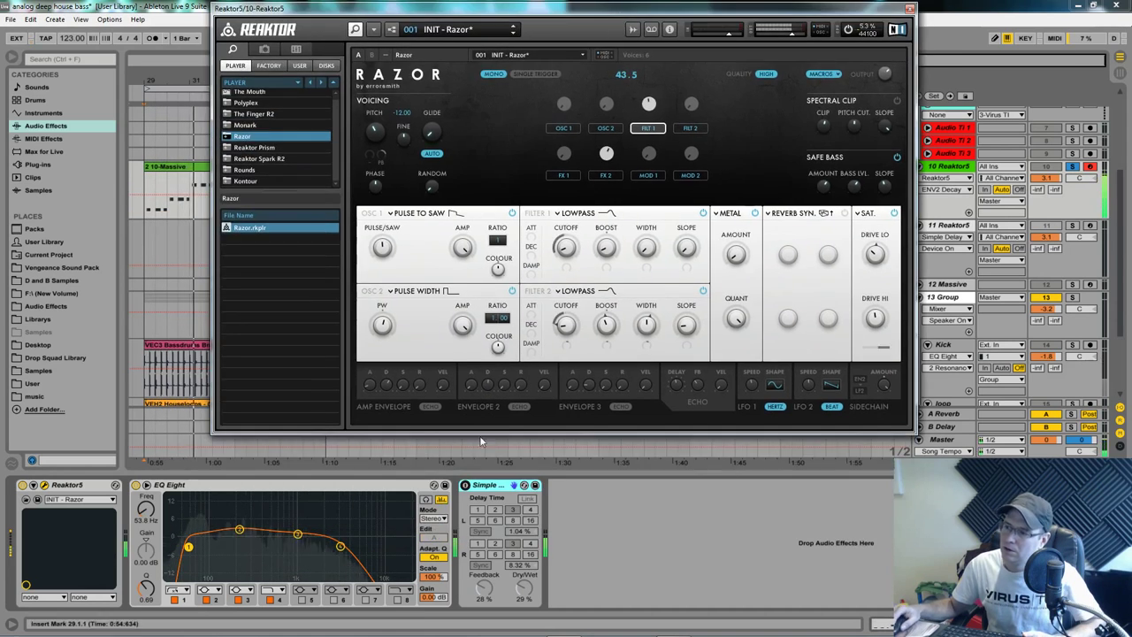
{"action": "left_click", "coordinate": [465, 485]}
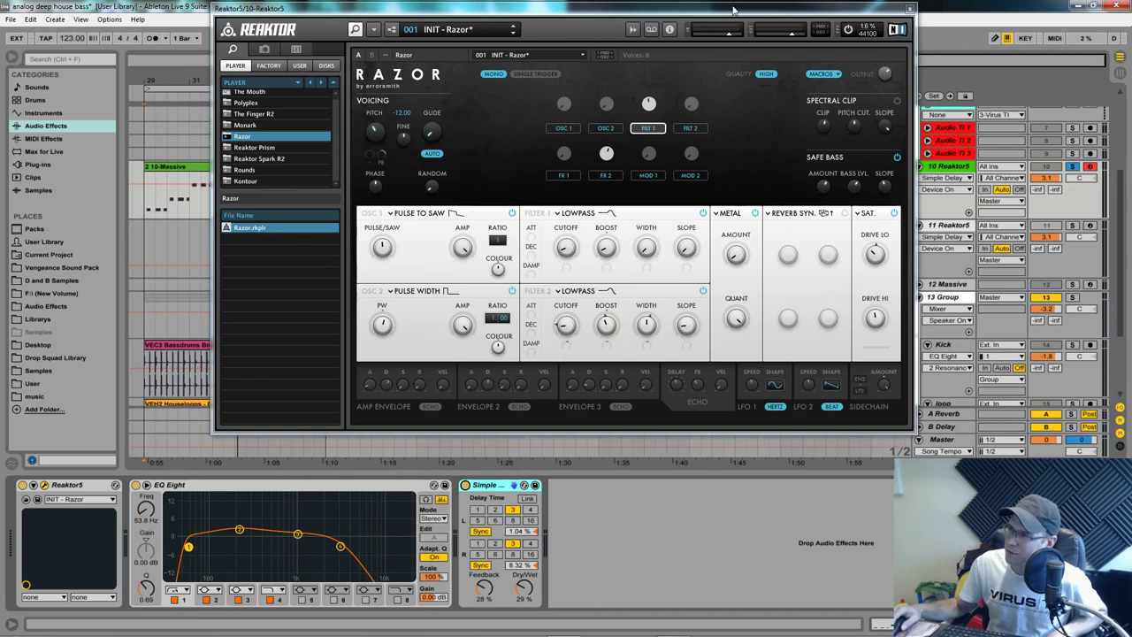
{"action": "left_click_drag", "start_coordinate": [731, 15], "coordinate": [730, 99]}
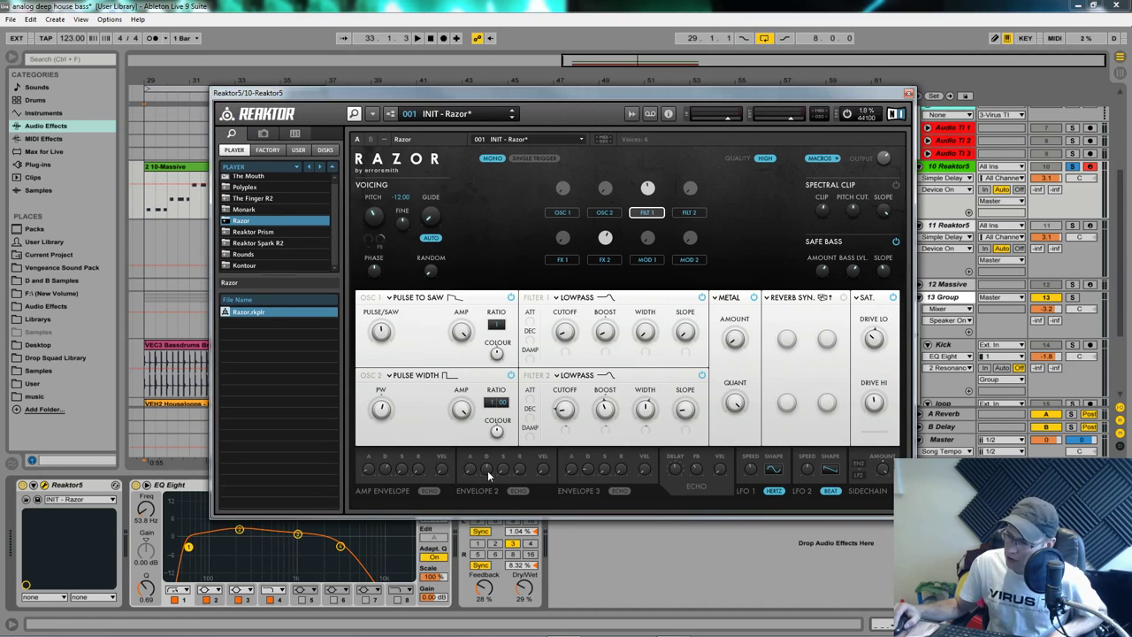
- Retune Envelope 2's decay, then lower the Razor window to uncover the bass clip
{"action": "left_click_drag", "start_coordinate": [485, 85], "coordinate": [475, 259]}
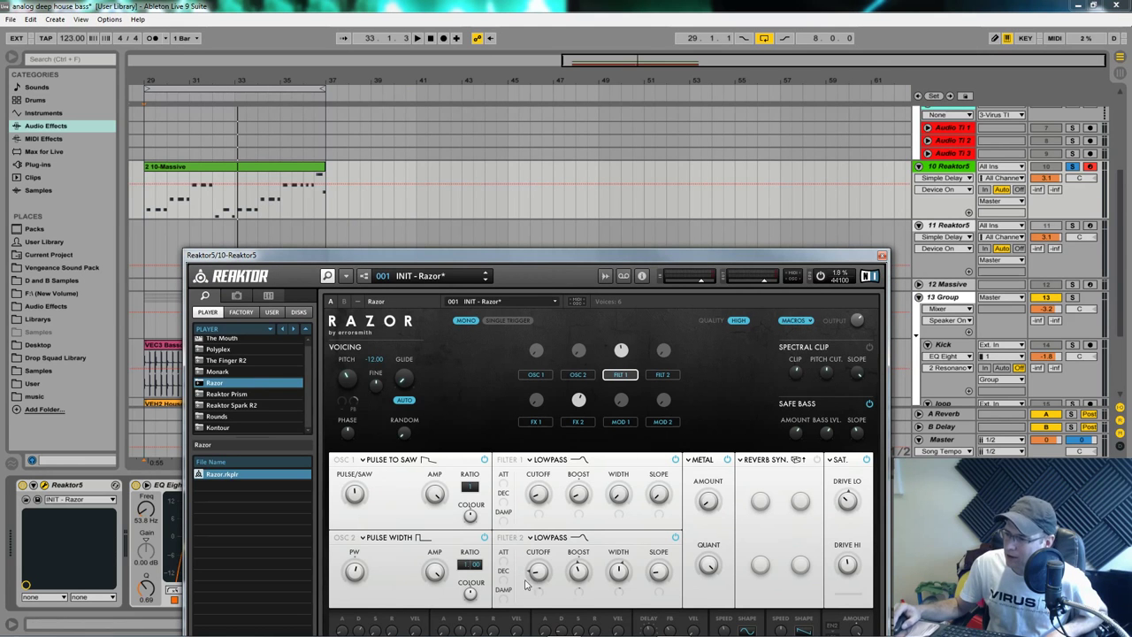
{"action": "left_click_drag", "start_coordinate": [581, 262], "coordinate": [599, 105]}
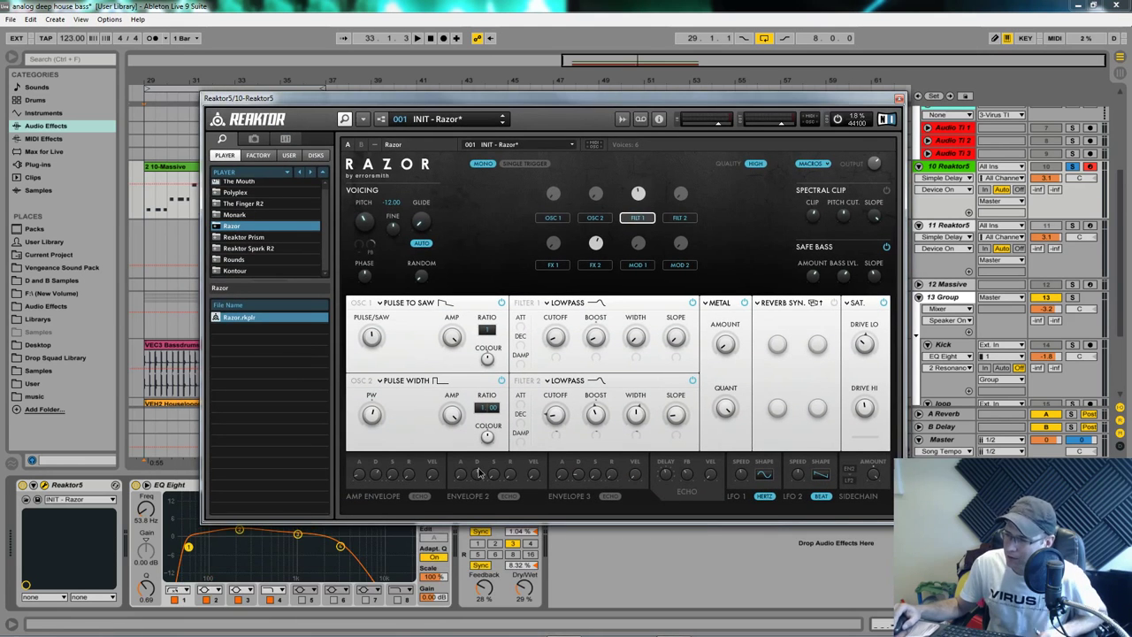
{"action": "left_click_drag", "start_coordinate": [478, 473], "coordinate": [478, 482]}
{"action": "left_click_drag", "start_coordinate": [581, 99], "coordinate": [496, 285]}
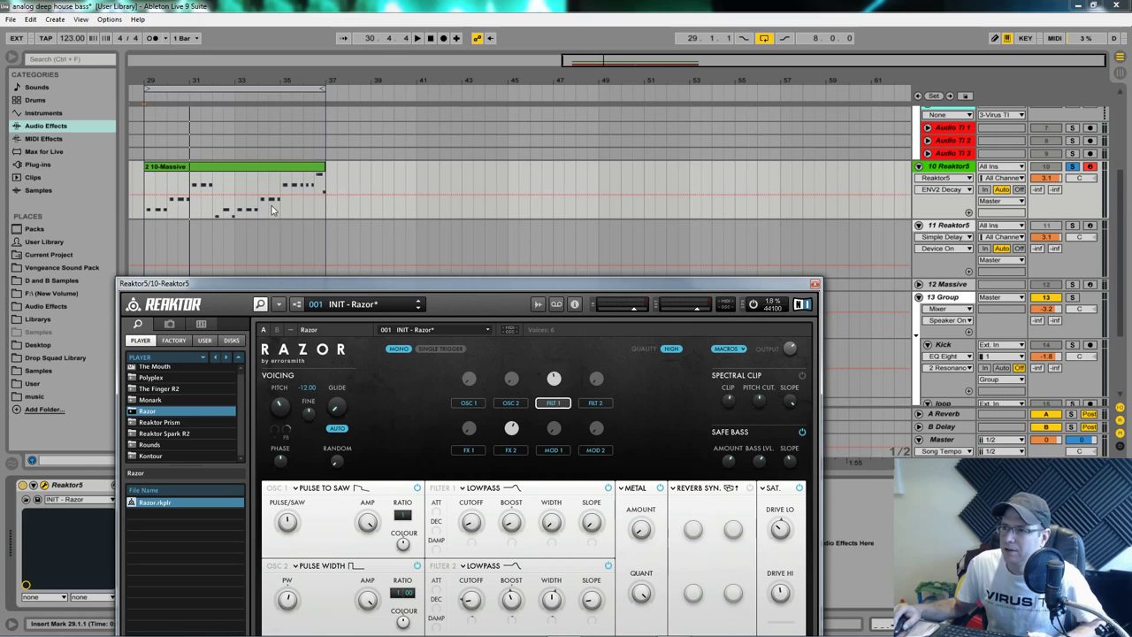
- Select bars 29 to about 35 of the bass clip, draw a rising automation ramp, and play it back
{"action": "left_click_drag", "start_coordinate": [147, 209], "coordinate": [323, 208]}
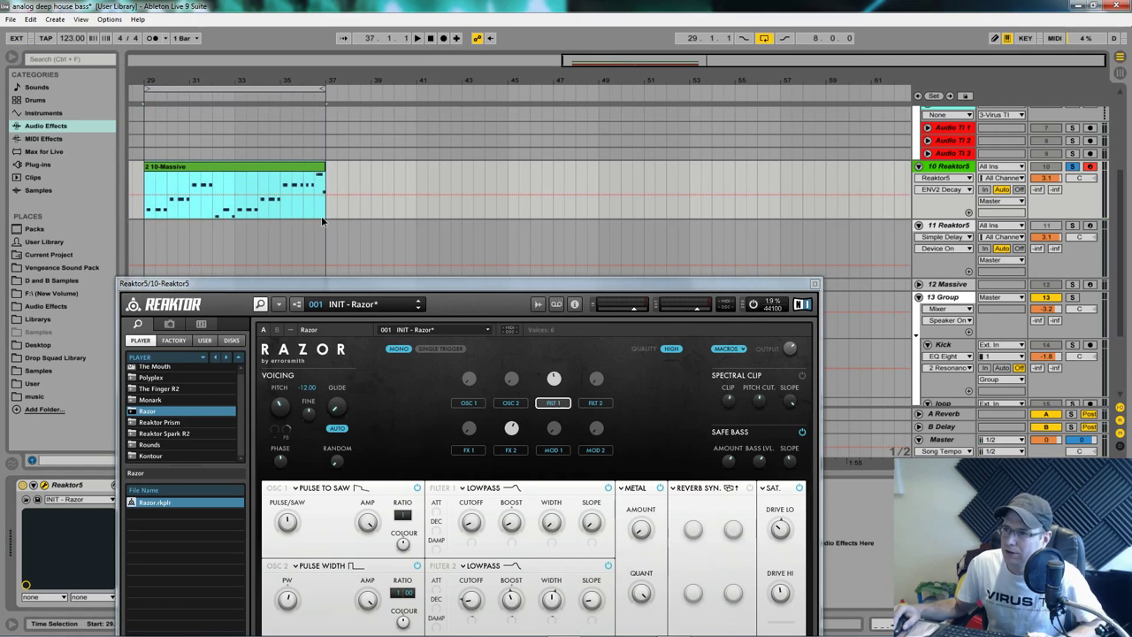
{"action": "left_click", "coordinate": [320, 205]}
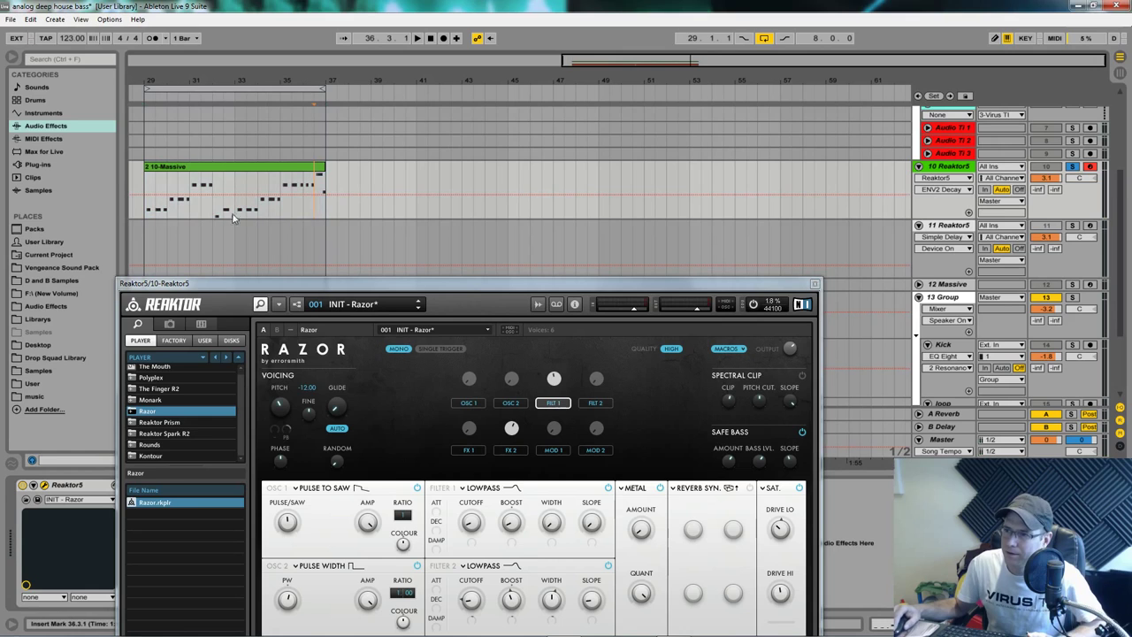
{"action": "left_click_drag", "start_coordinate": [146, 212], "coordinate": [322, 212]}
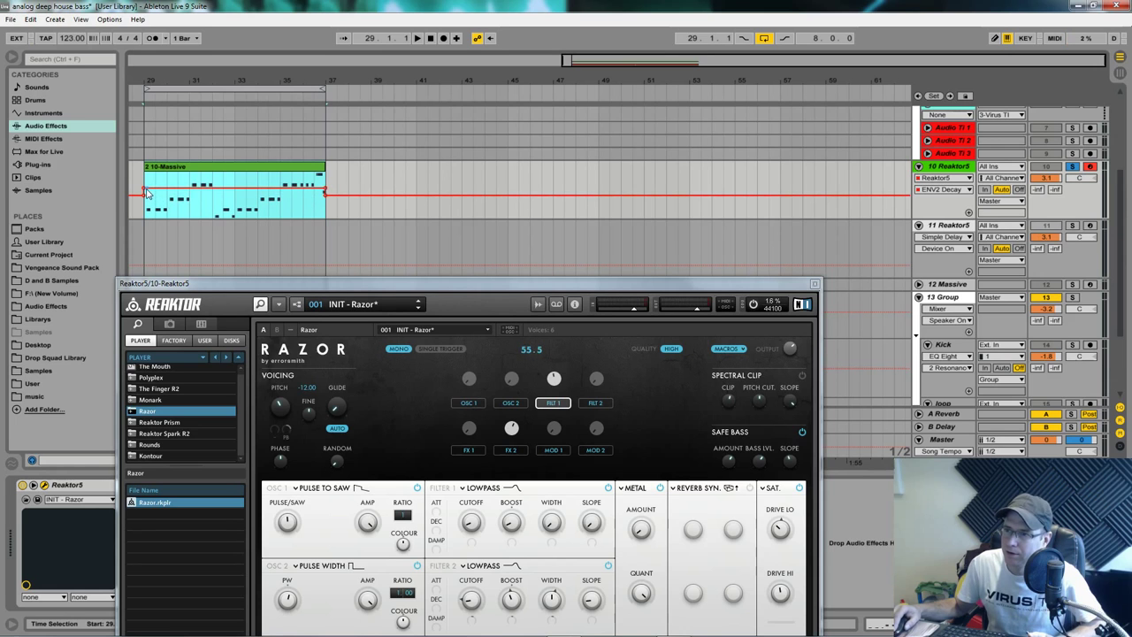
{"action": "left_click_drag", "start_coordinate": [146, 193], "coordinate": [147, 198]}
{"action": "key", "text": "space"}
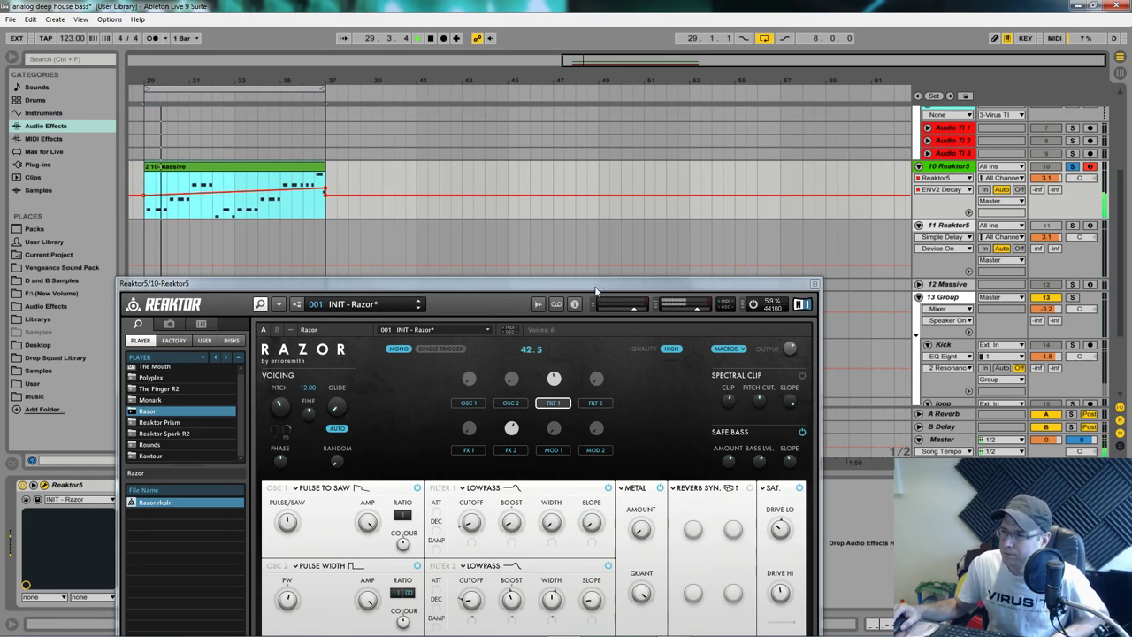
- Raise Razor's FILT 1 macro to sweep both filter cutoffs, then select the FX 2 macro
{"action": "left_click_drag", "start_coordinate": [598, 286], "coordinate": [584, 234]}
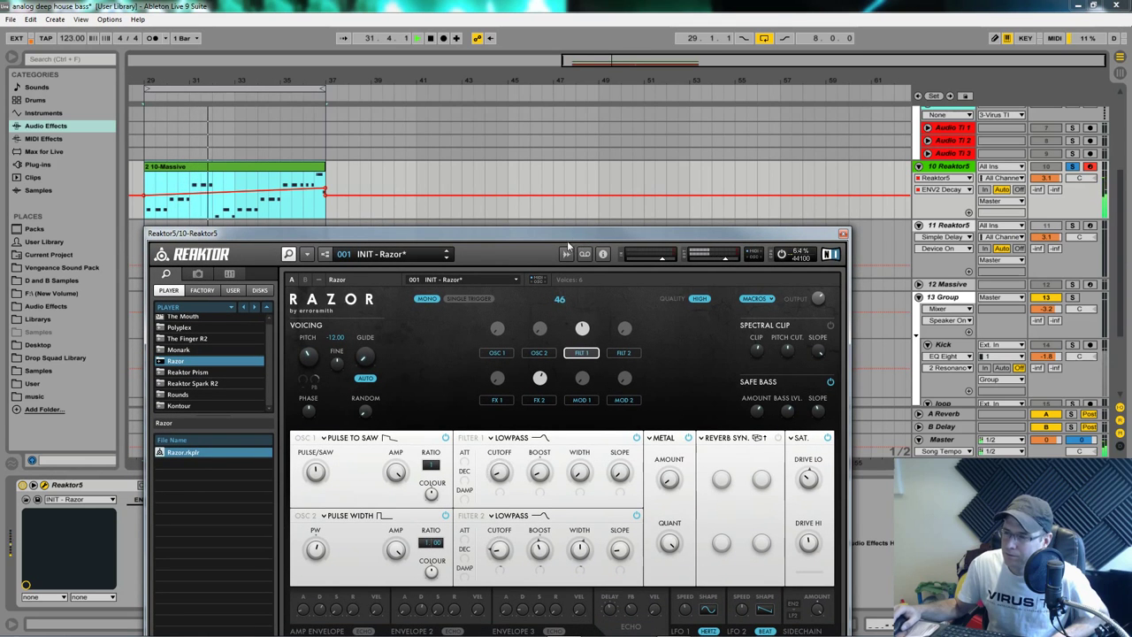
{"action": "left_click_drag", "start_coordinate": [582, 329], "coordinate": [582, 315]}
{"action": "left_click", "coordinate": [541, 375]}
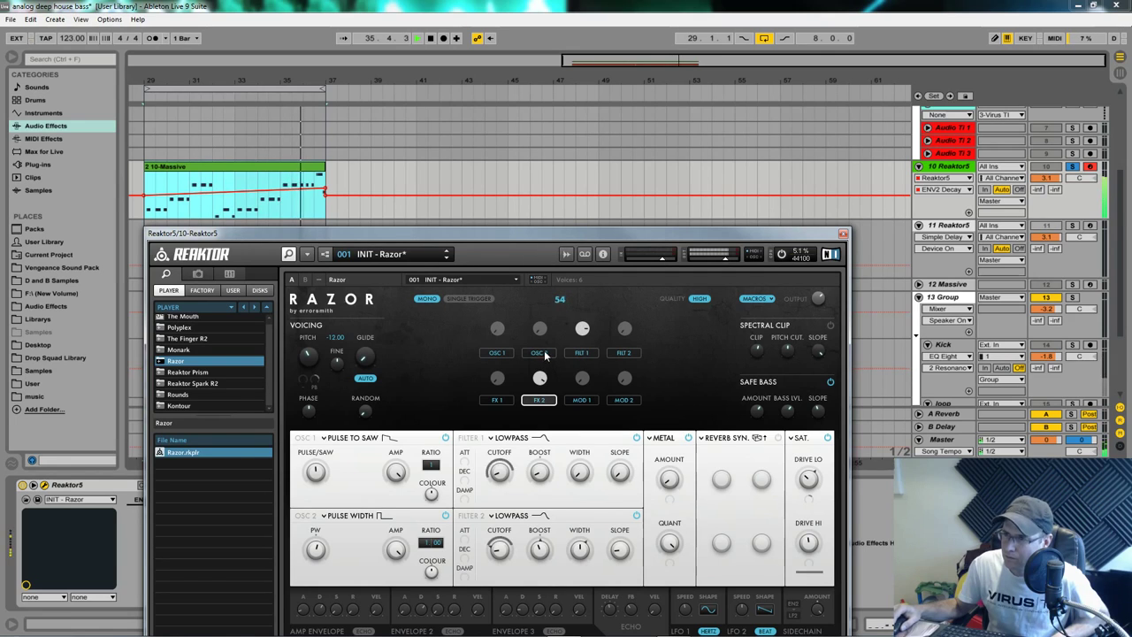
- Pull an ENV2 Decay breakpoint to 0.21, then delete the middle and end breakpoints to flatten the line
{"action": "mouse_move", "coordinate": [334, 193]}
{"action": "left_mouse_down"}
{"action": "mouse_move", "coordinate": [334, 206]}
{"action": "mouse_move", "coordinate": [336, 190]}
{"action": "left_mouse_up"}
{"action": "left_click", "coordinate": [336, 189]}
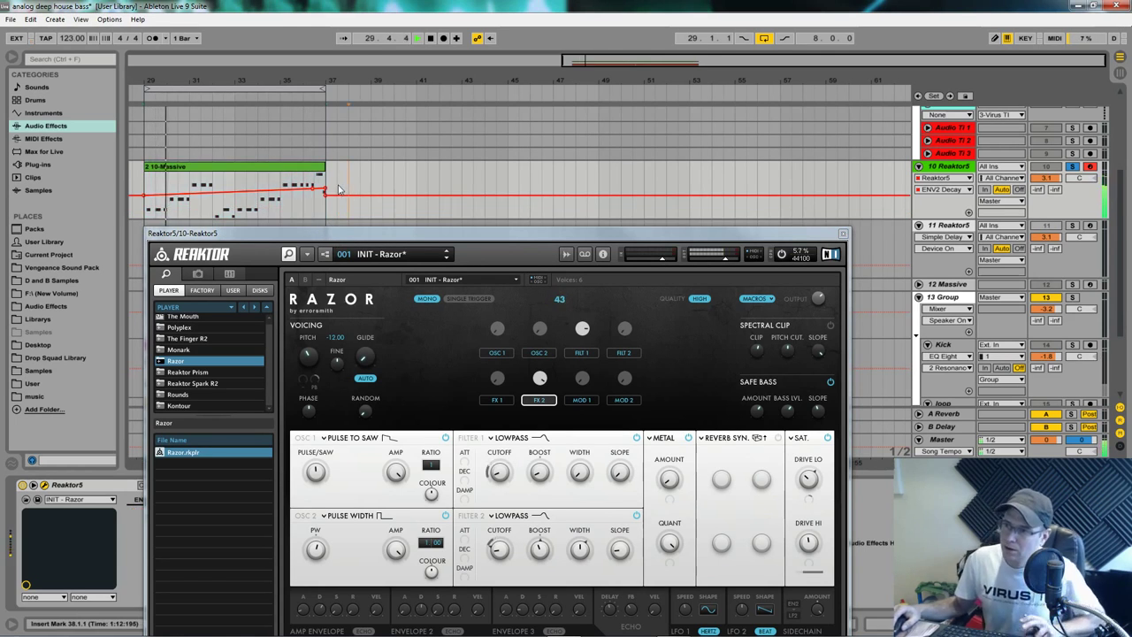
{"action": "mouse_move", "coordinate": [324, 194]}
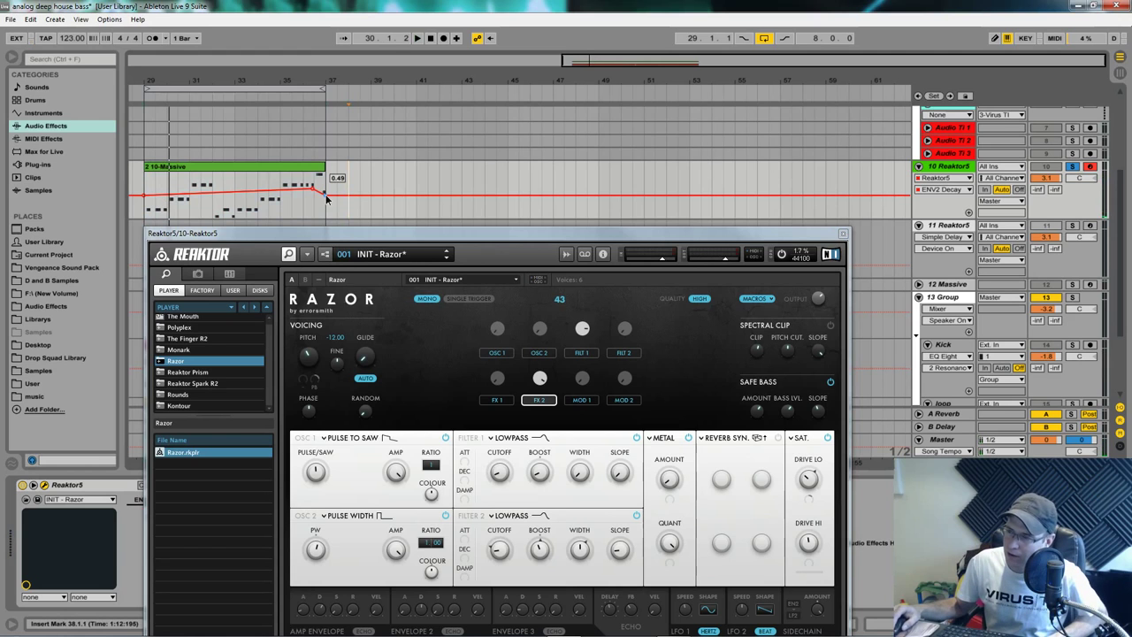
{"action": "left_click_drag", "start_coordinate": [325, 198], "coordinate": [326, 209]}
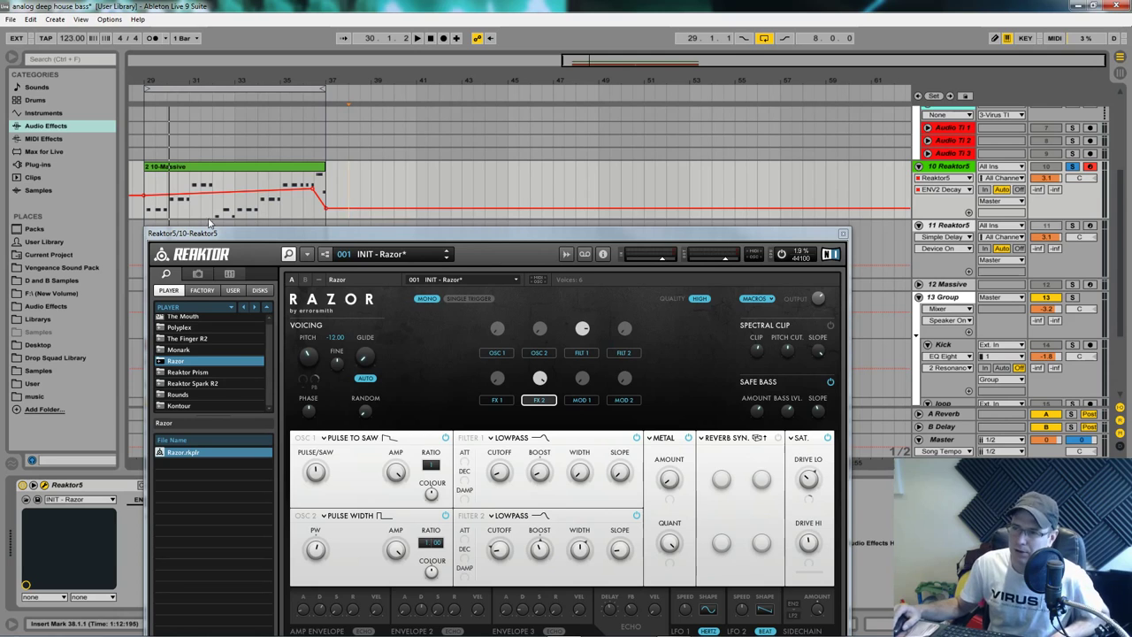
{"action": "left_click", "coordinate": [314, 188]}
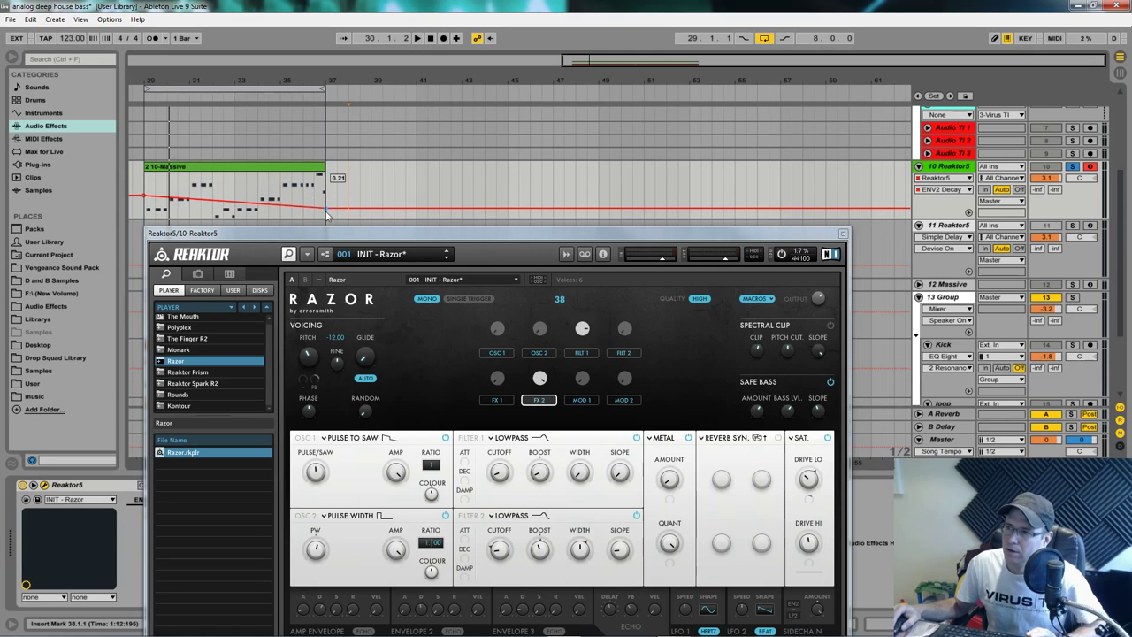
{"action": "left_click", "coordinate": [326, 209]}
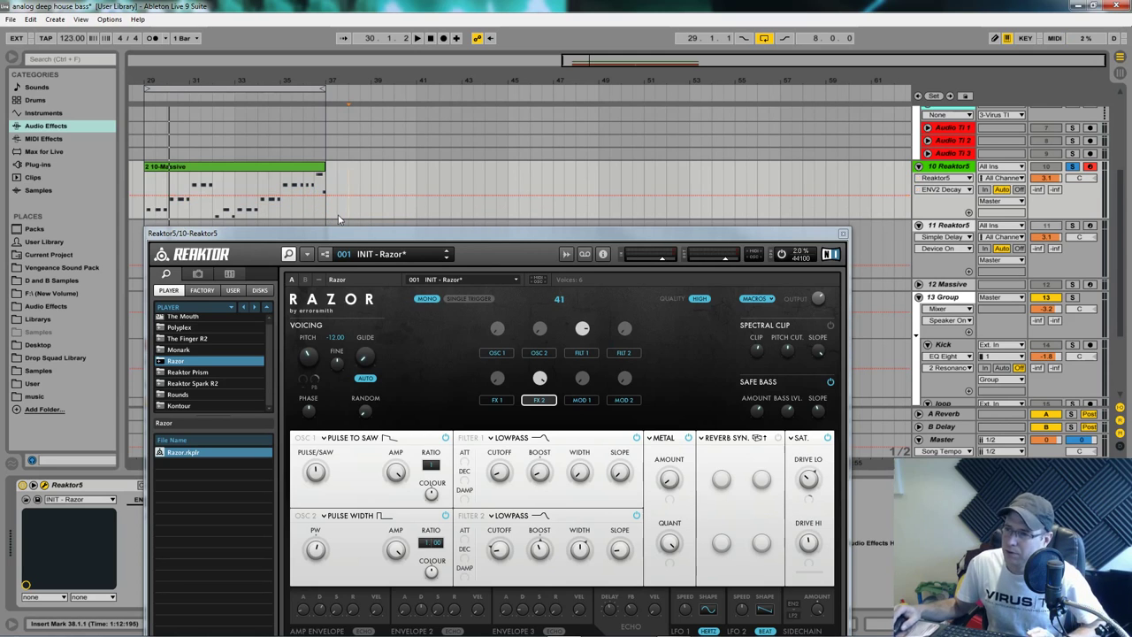
- Unsolo the 10 Reaktor5 track and solo the 13 Group track instead
{"action": "left_click_drag", "start_coordinate": [476, 230], "coordinate": [479, 95]}
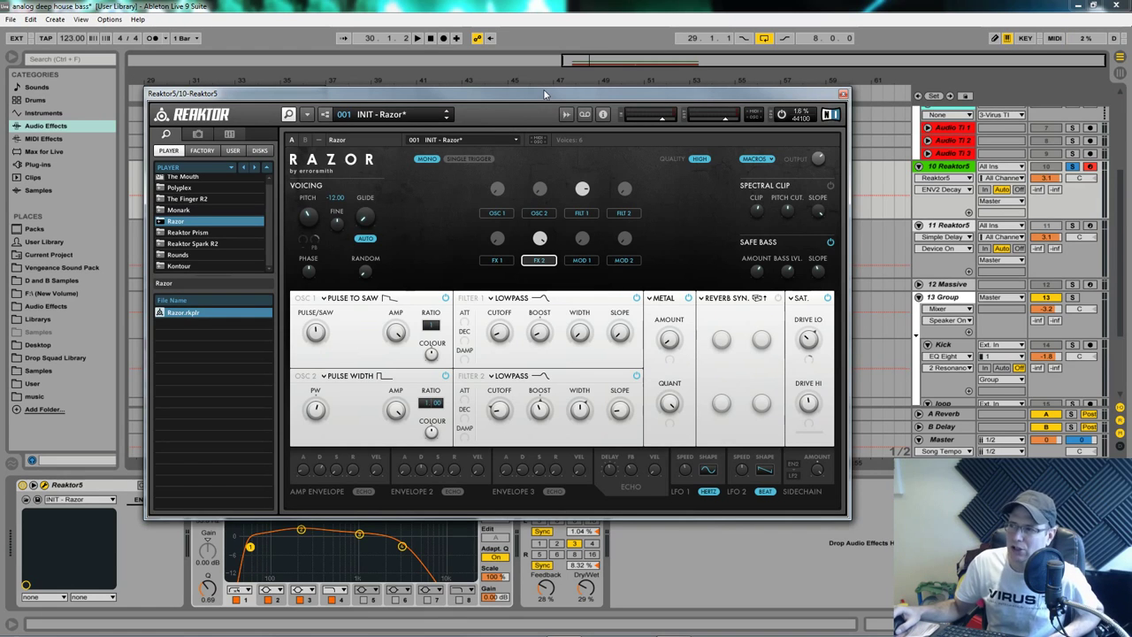
{"action": "left_click_drag", "start_coordinate": [543, 92], "coordinate": [563, 64]}
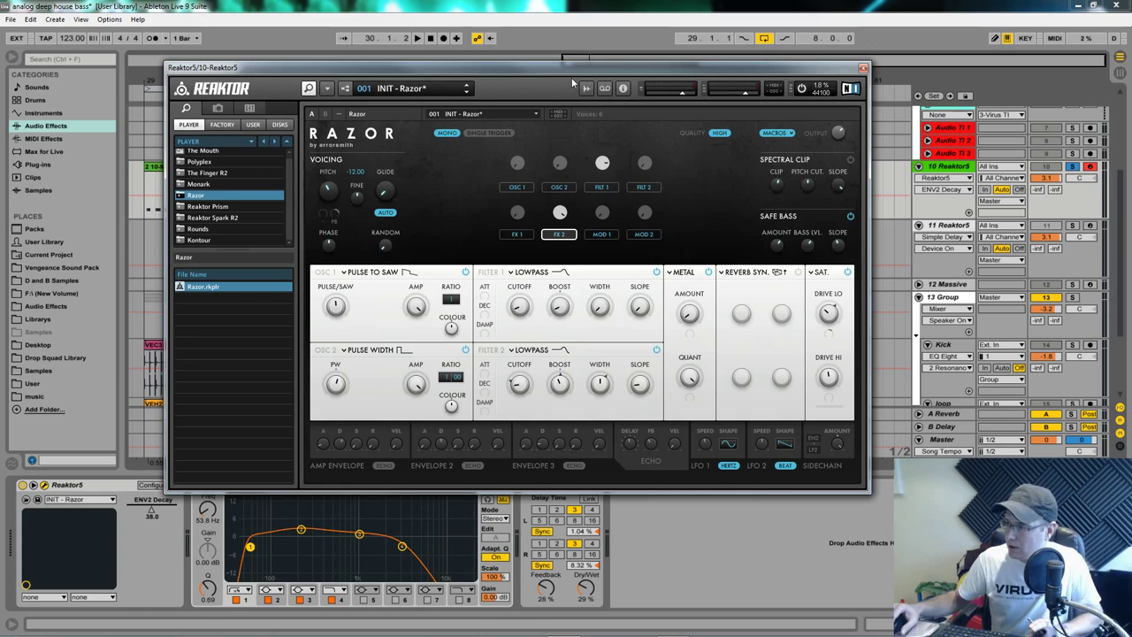
{"action": "left_click", "coordinate": [1072, 167]}
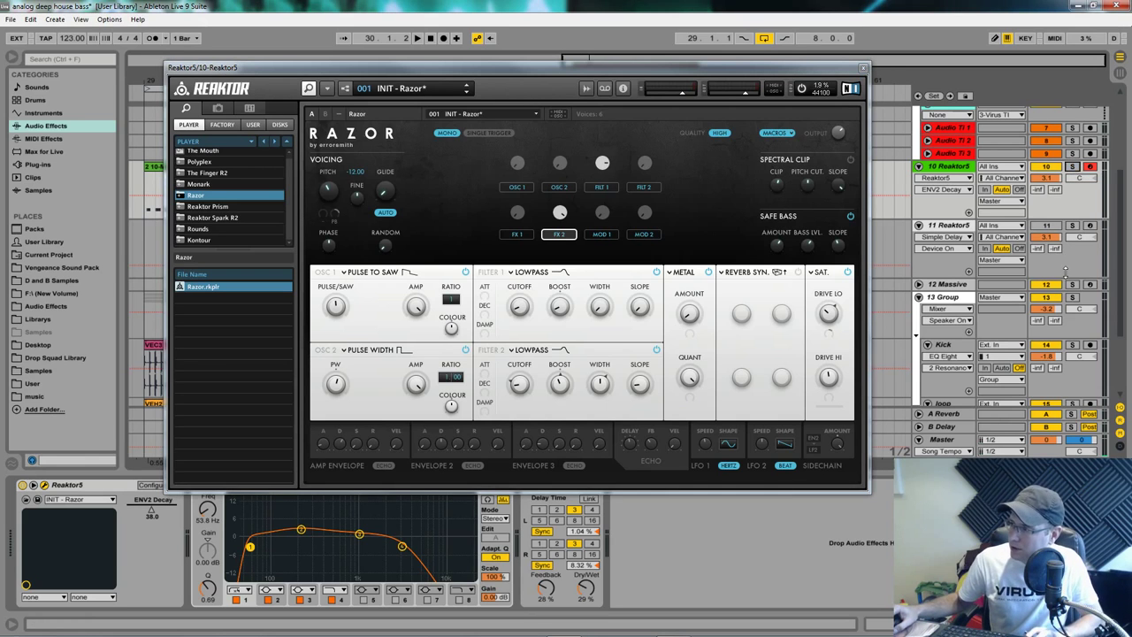
{"action": "left_click", "coordinate": [1072, 297]}
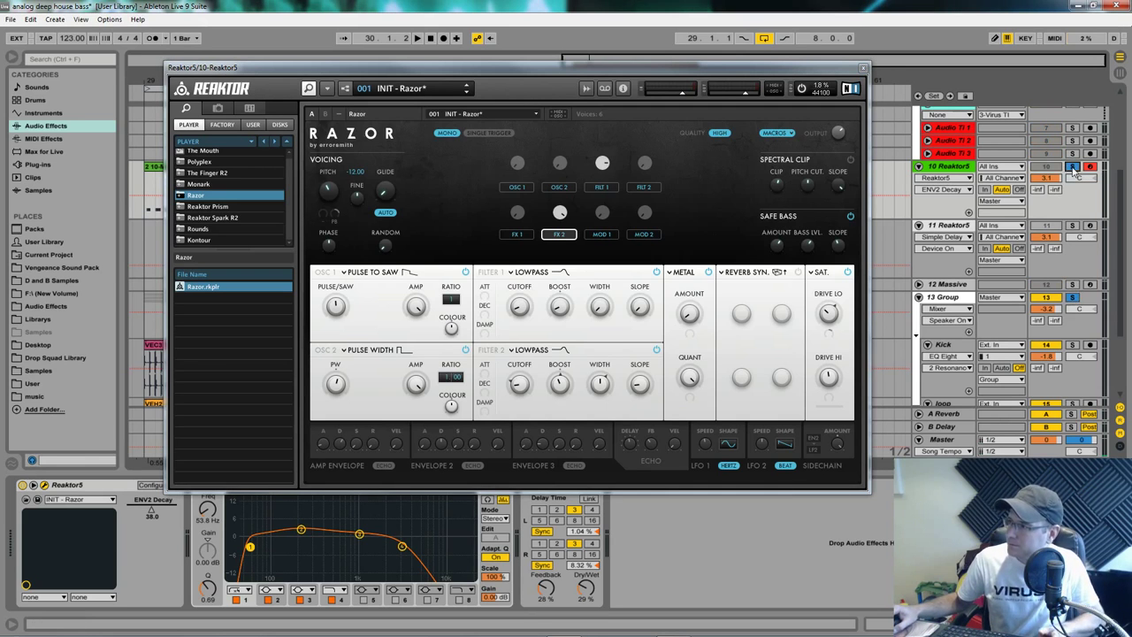
- Reposition the Reaktor window and lengthen Envelope 2's decay to 52.5
{"action": "left_click_drag", "start_coordinate": [642, 70], "coordinate": [680, 241]}
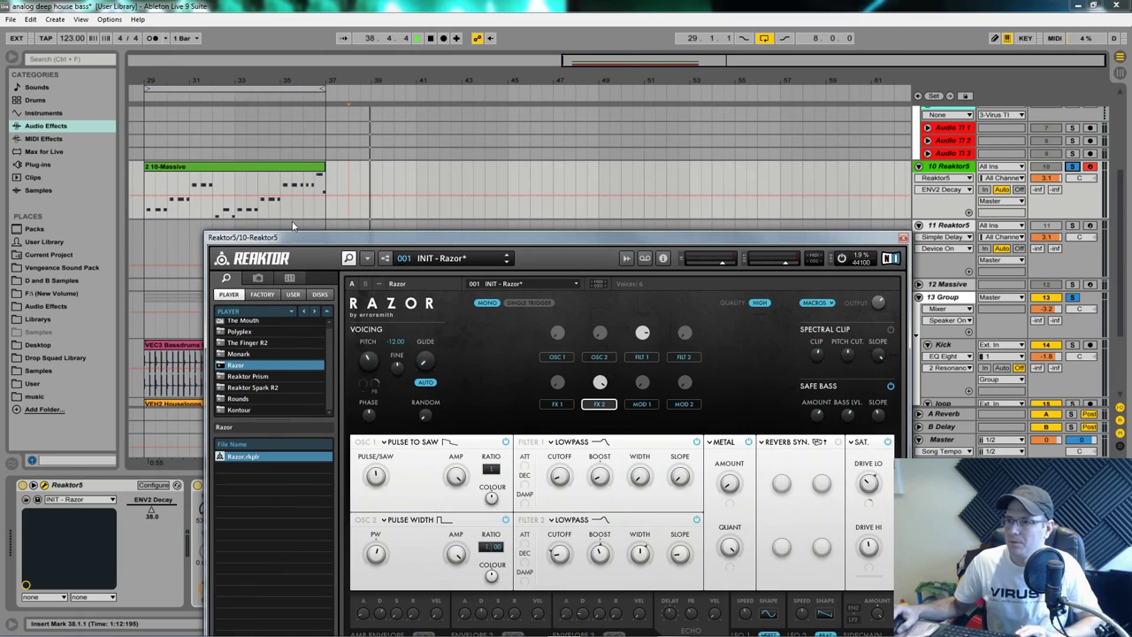
{"action": "left_click_drag", "start_coordinate": [555, 237], "coordinate": [584, 211]}
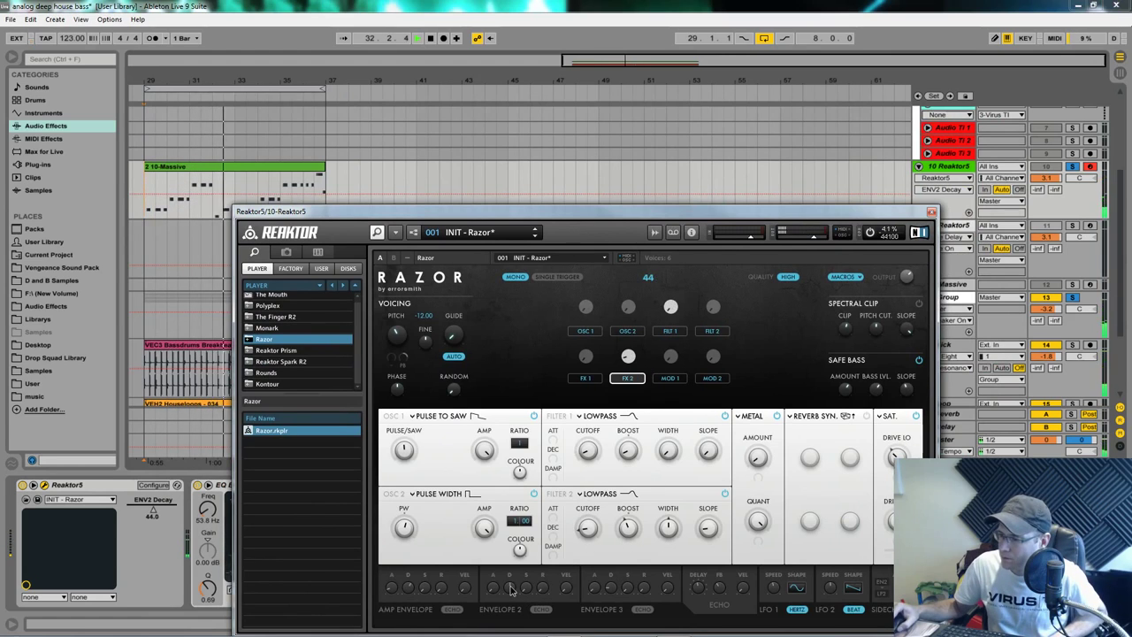
{"action": "left_click_drag", "start_coordinate": [510, 590], "coordinate": [509, 585]}
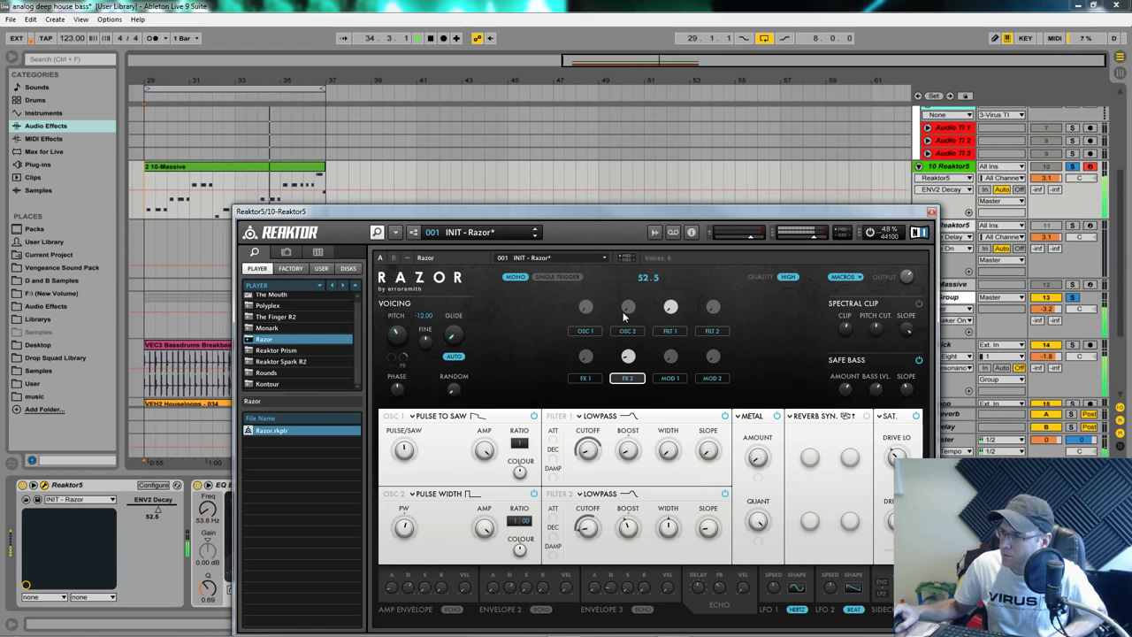
- Turn Razor's FX 2 macro up to 127
{"action": "mouse_move", "coordinate": [631, 364]}
{"action": "left_mouse_down"}
{"action": "mouse_move", "coordinate": [629, 311]}
{"action": "mouse_move", "coordinate": [631, 382]}
{"action": "left_mouse_up"}
{"action": "left_click", "coordinate": [669, 331]}
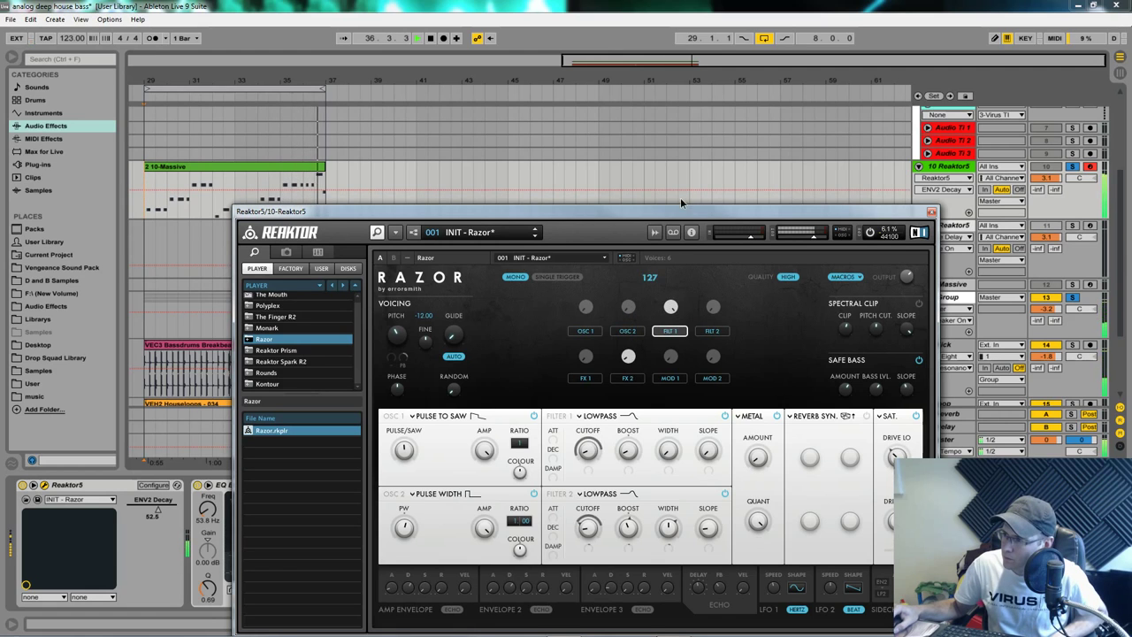
{"action": "left_click", "coordinate": [627, 377]}
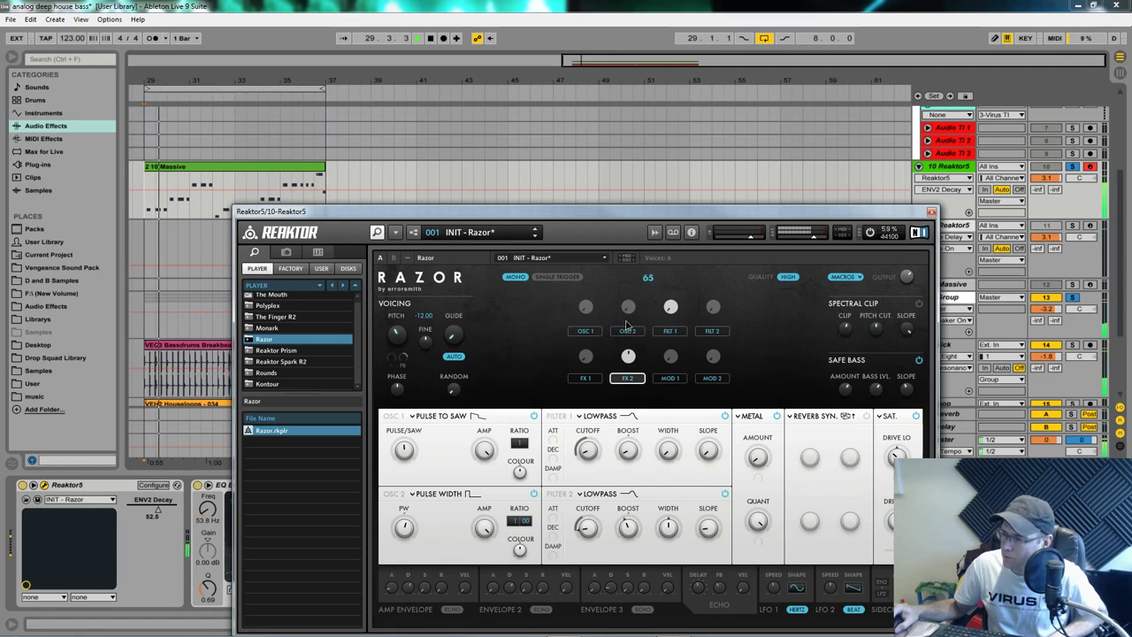
{"action": "left_click", "coordinate": [670, 331]}
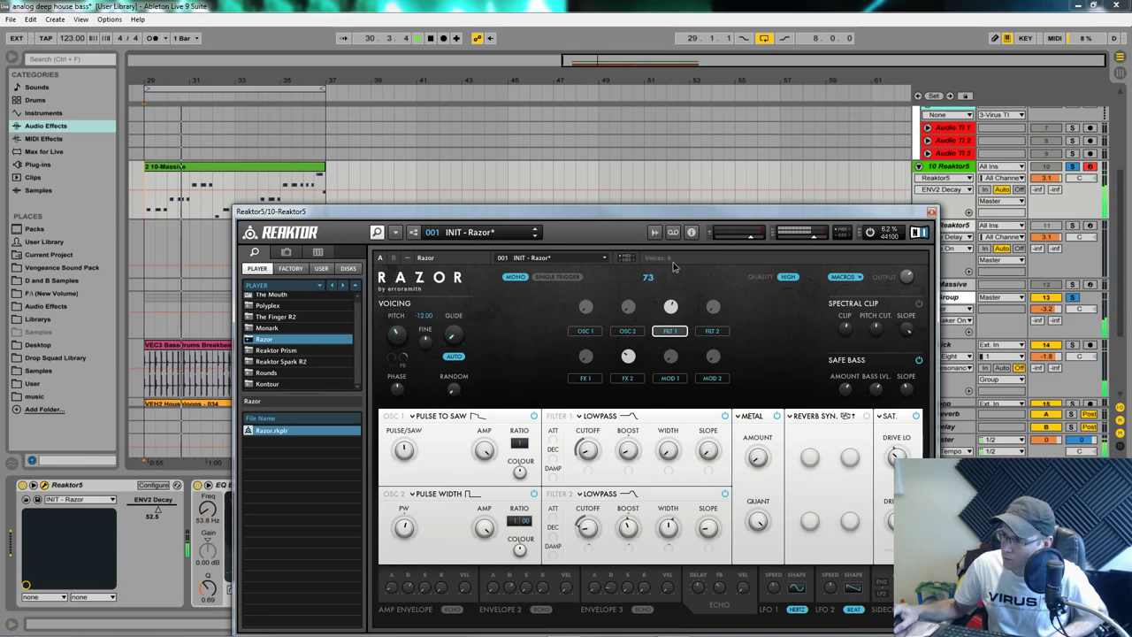
{"action": "mouse_move", "coordinate": [680, 351]}
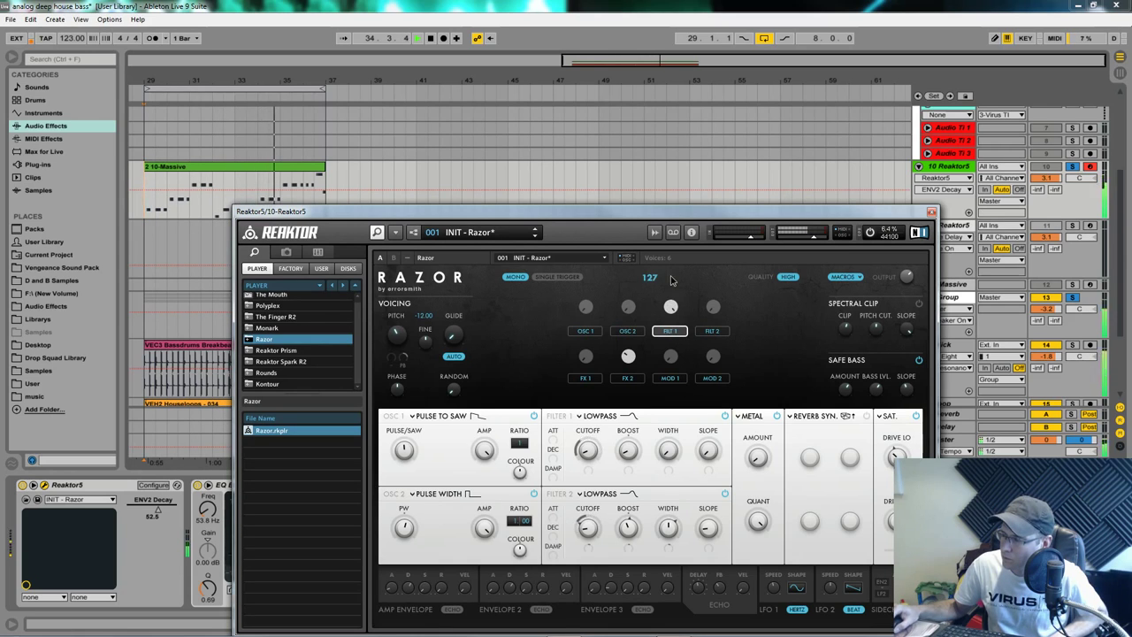
{"action": "left_click_drag", "start_coordinate": [628, 359], "coordinate": [639, 307]}
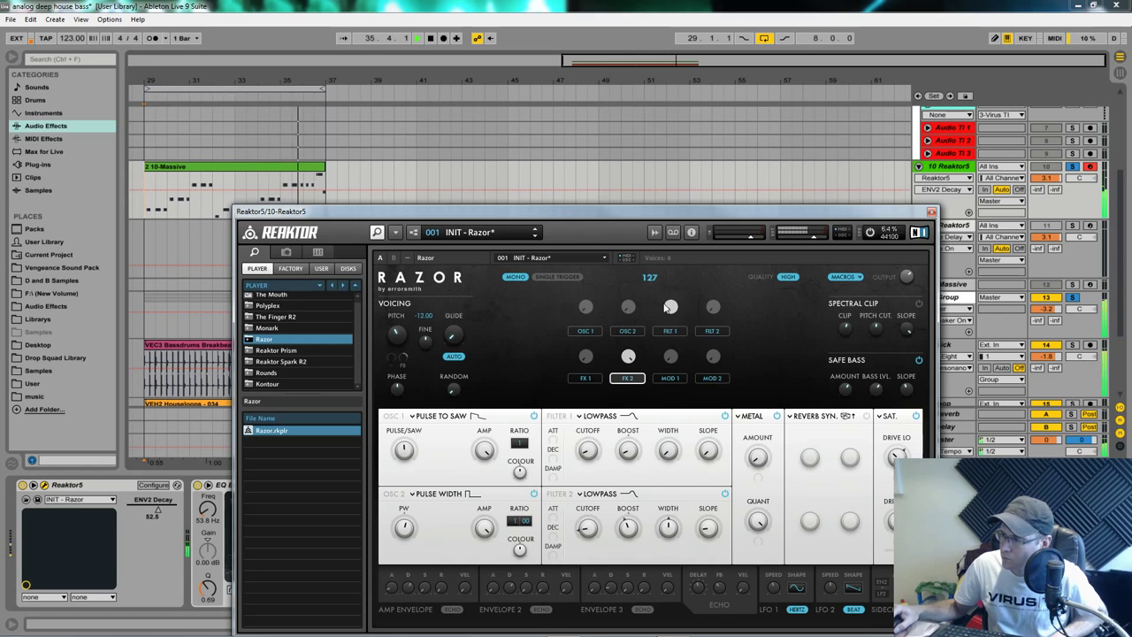
{"action": "left_click", "coordinate": [671, 308]}
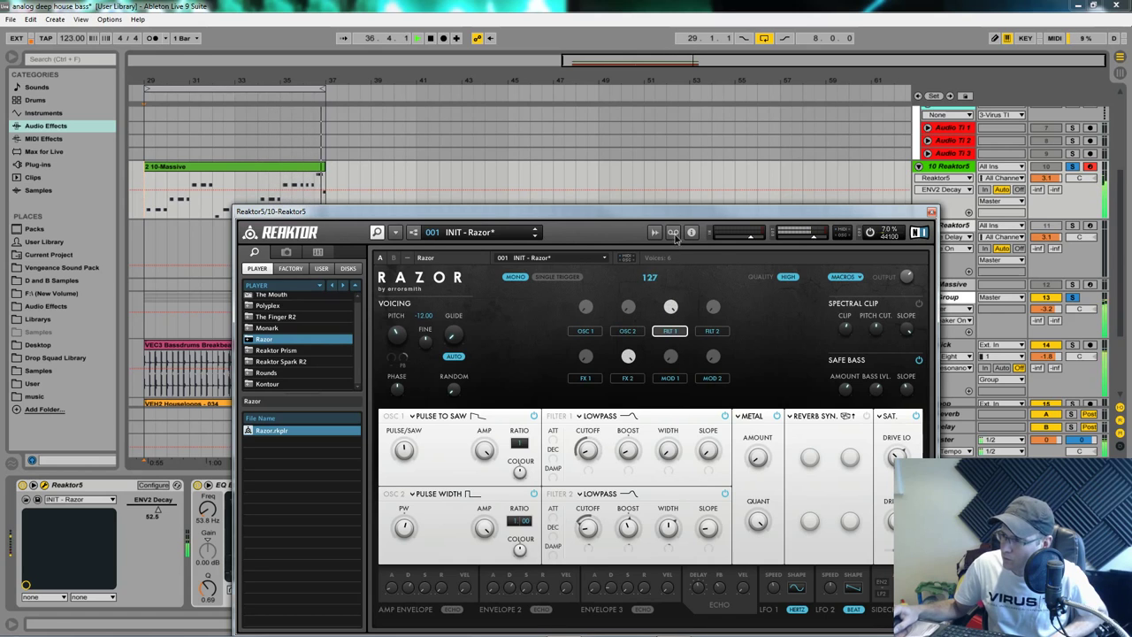
{"action": "left_click", "coordinate": [627, 378]}
- Dismiss Reaktor's view options and place the insert marker at bar 43
{"action": "right_click", "coordinate": [628, 402]}
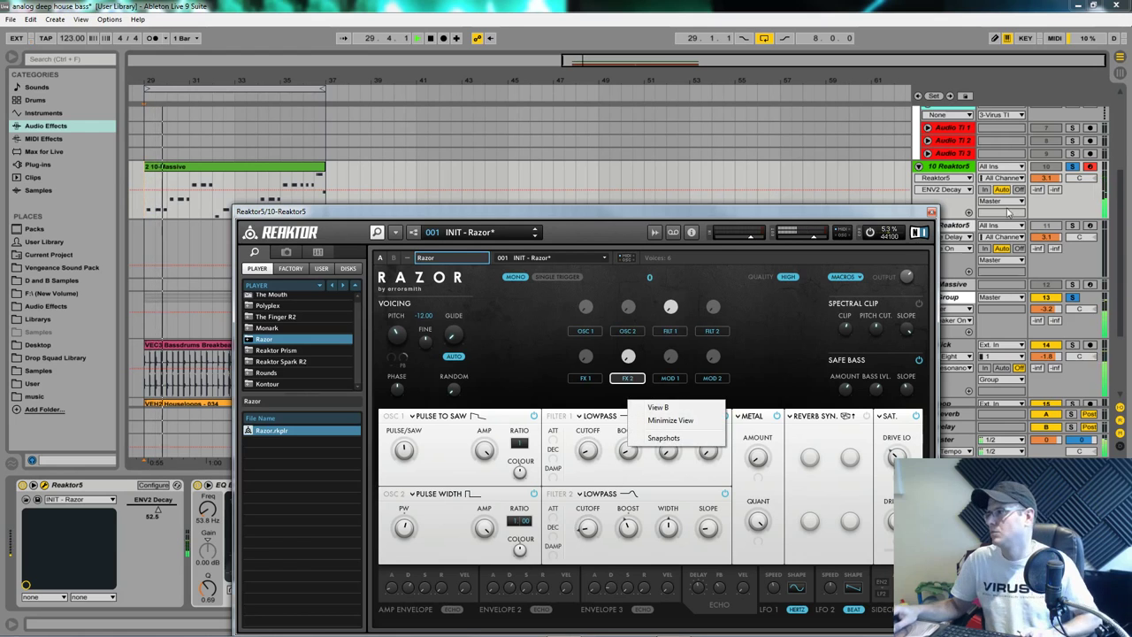
{"action": "key", "text": "Escape"}
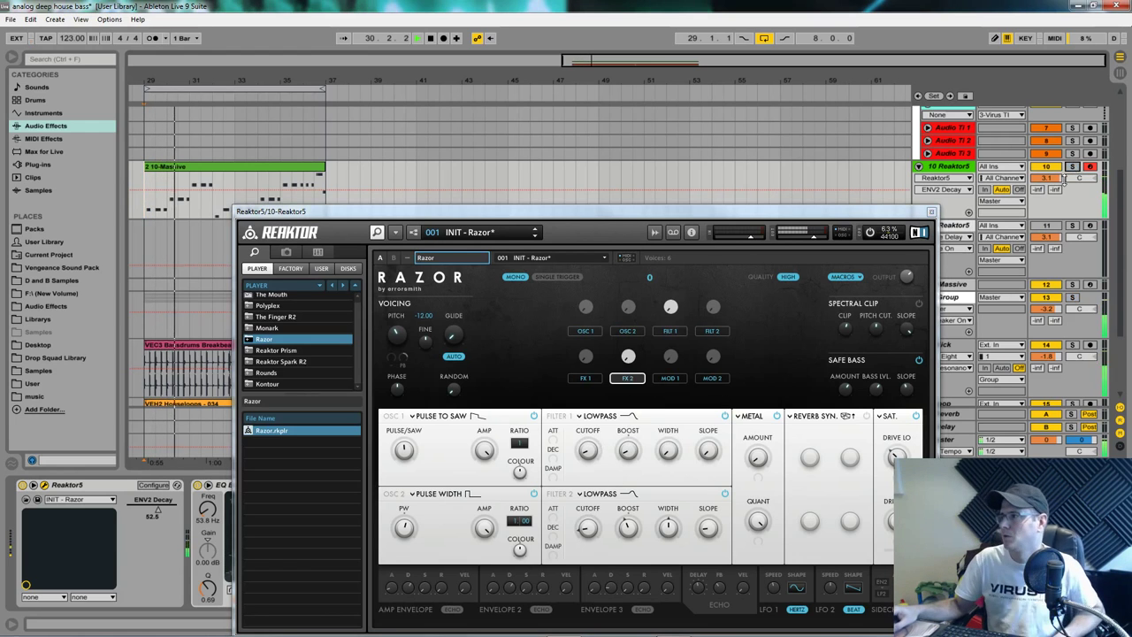
{"action": "left_click", "coordinate": [464, 188]}
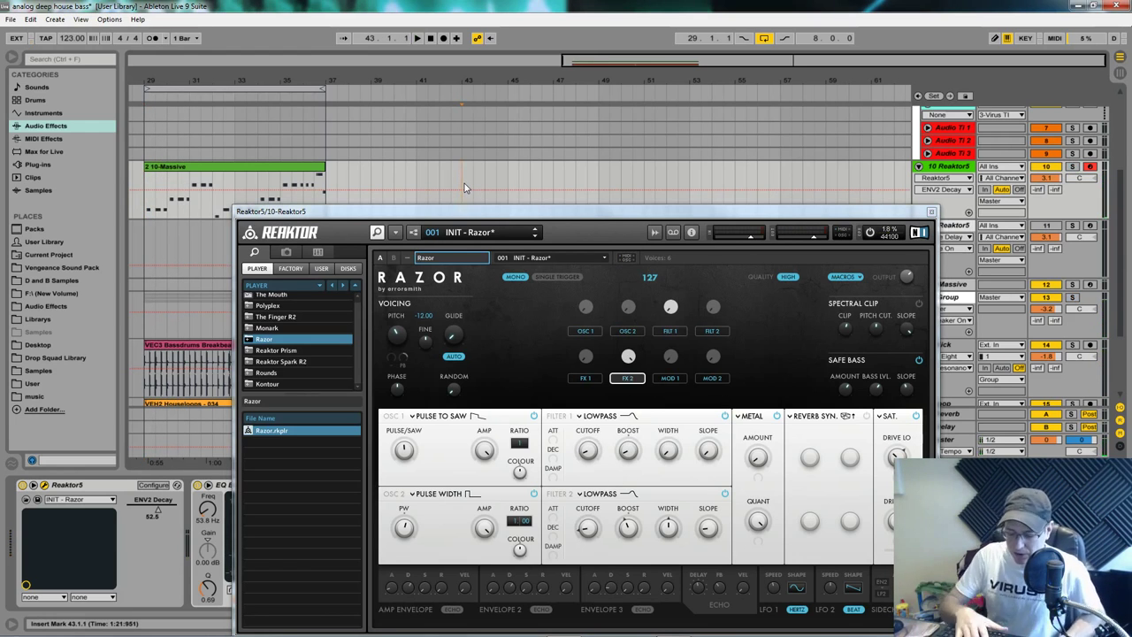